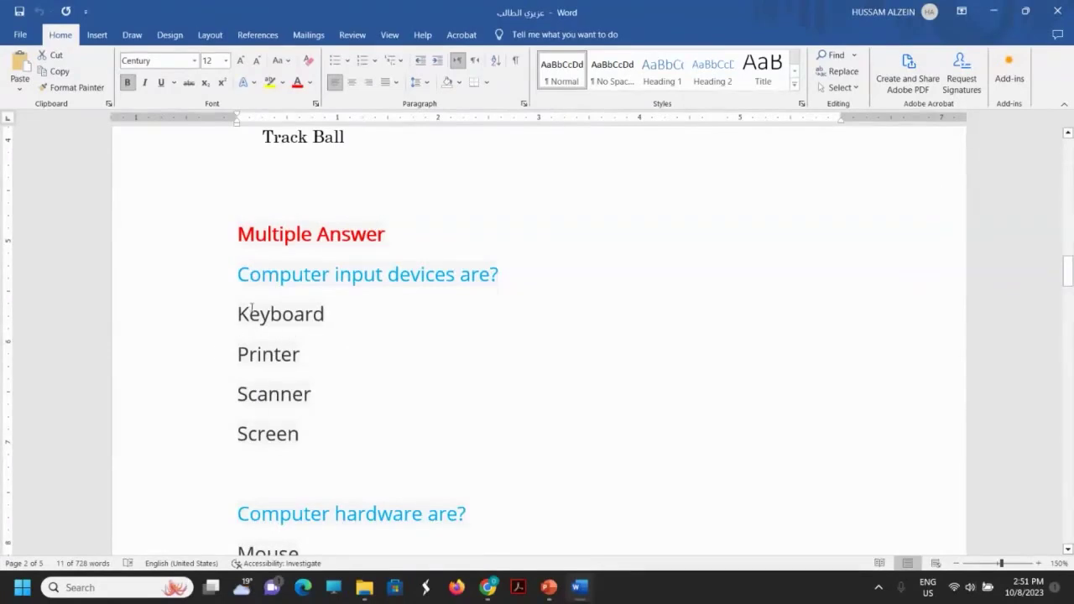
- Copy the question "Computer input devices are?" under the Multiple Answer heading of the Word document
{"action": "left_click_drag", "start_coordinate": [236, 236], "coordinate": [395, 238]}
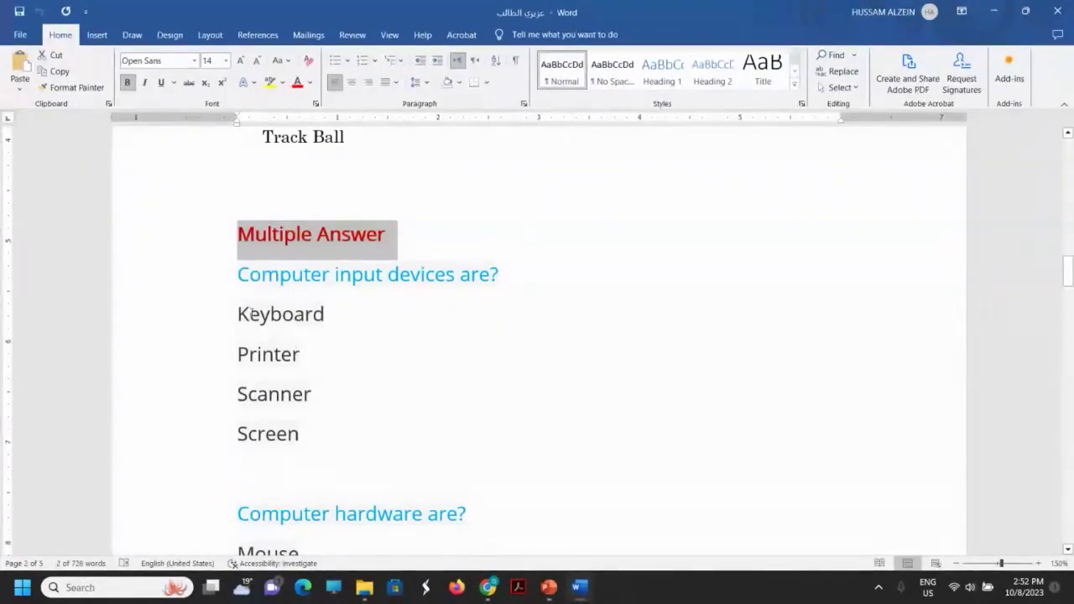
{"action": "left_click_drag", "start_coordinate": [234, 275], "coordinate": [500, 285]}
{"action": "key", "text": "ctrl+c"}
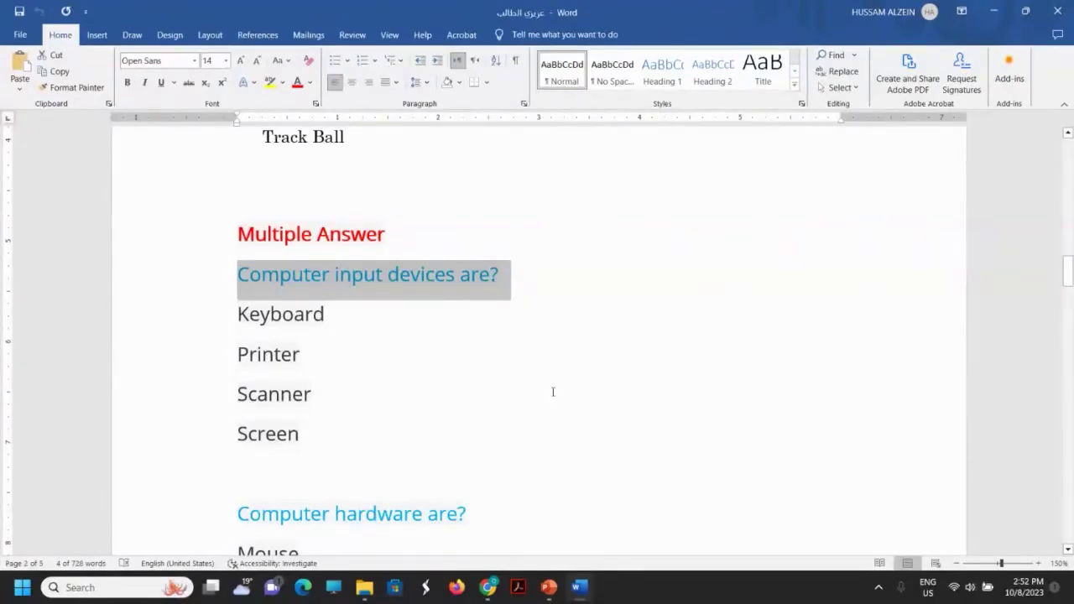
- Switch to the Final Exam test canvas in Chrome and create a new Multiple Answer question
{"action": "mouse_move", "coordinate": [491, 592]}
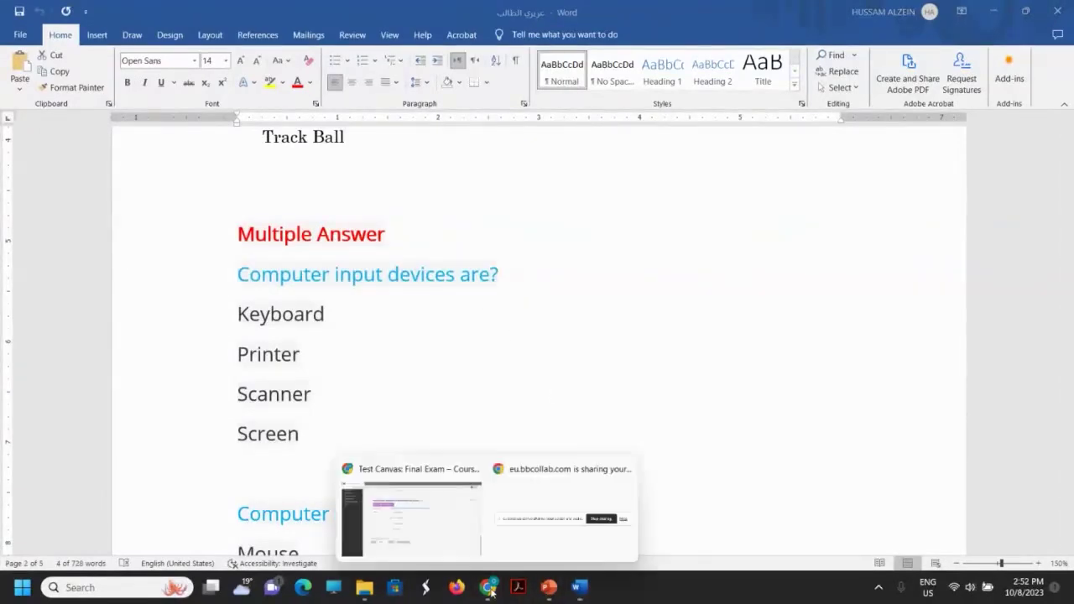
{"action": "left_click", "coordinate": [437, 540]}
{"action": "scroll", "coordinate": [281, 304], "scroll_direction": "up", "scroll_amount": 20}
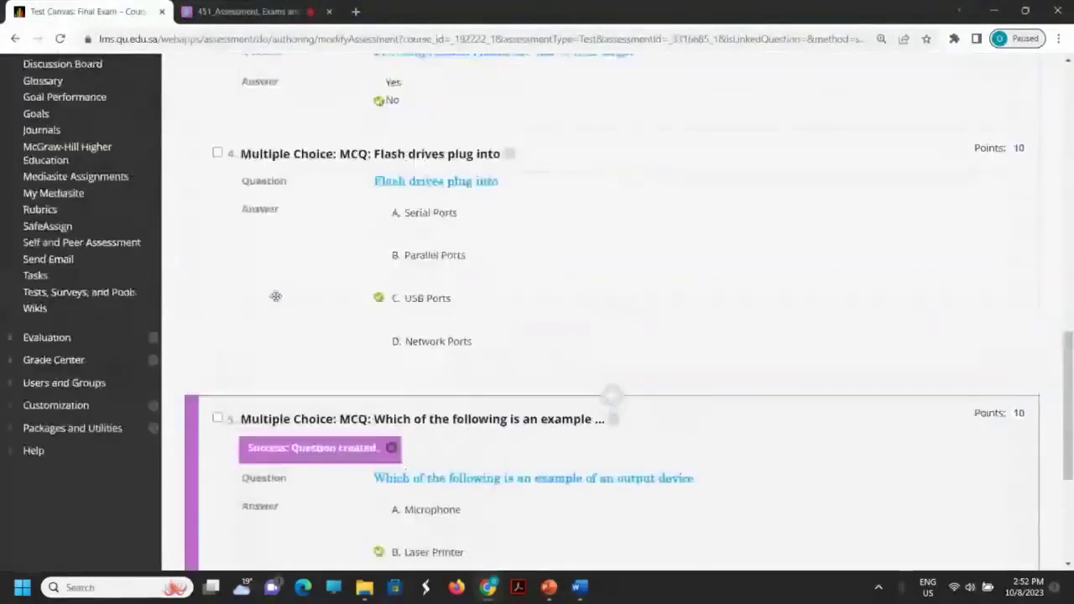
{"action": "scroll", "coordinate": [276, 300], "scroll_direction": "up", "scroll_amount": 2}
{"action": "left_click", "coordinate": [275, 291]}
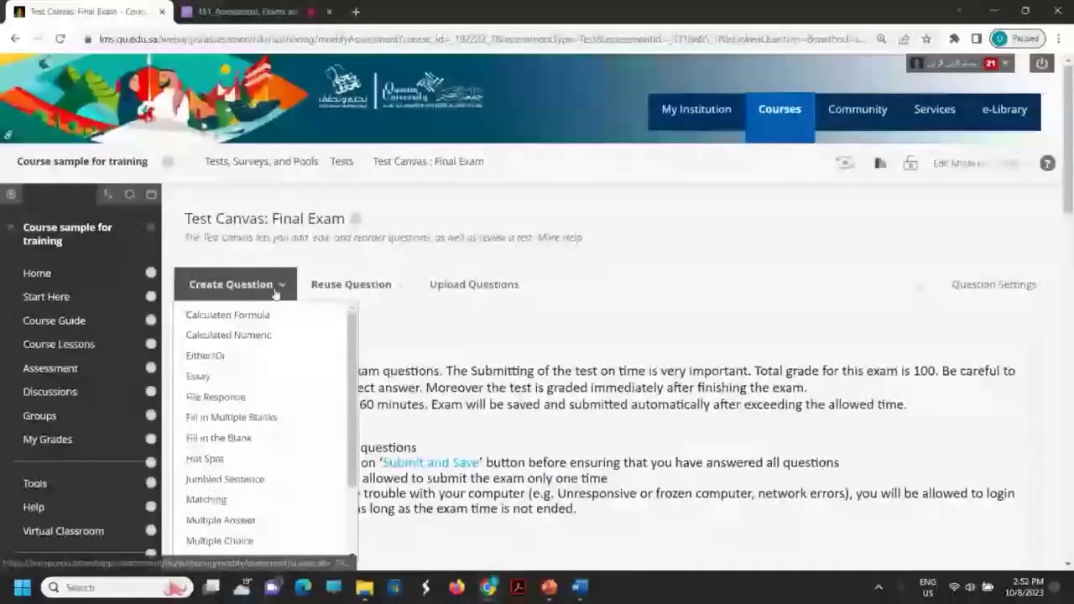
{"action": "scroll", "coordinate": [275, 291], "scroll_direction": "down", "scroll_amount": 1}
{"action": "scroll", "coordinate": [271, 293], "scroll_direction": "down", "scroll_amount": 2}
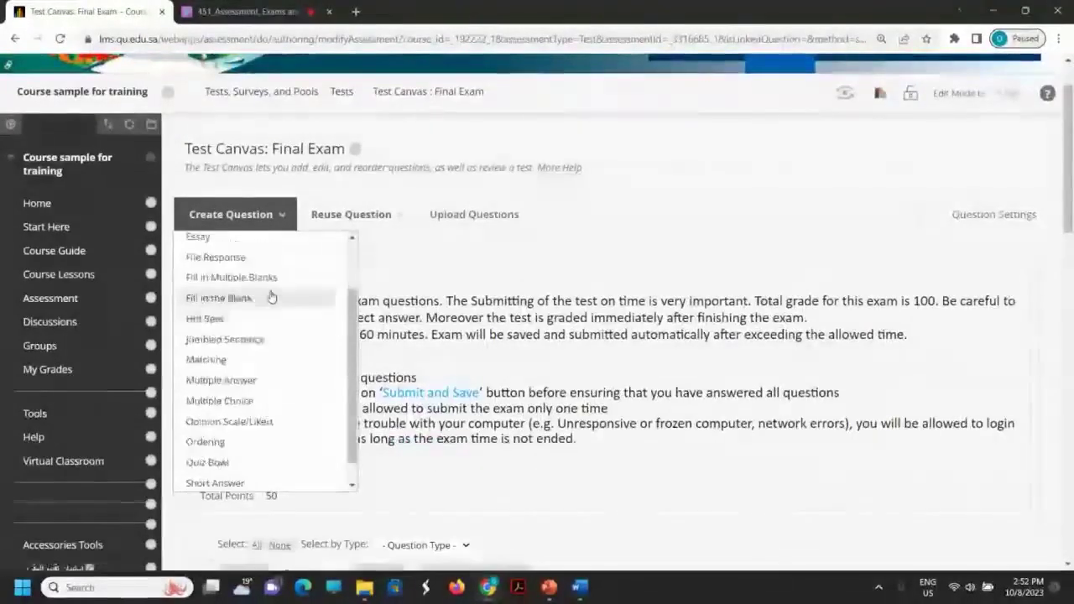
{"action": "left_click", "coordinate": [244, 381]}
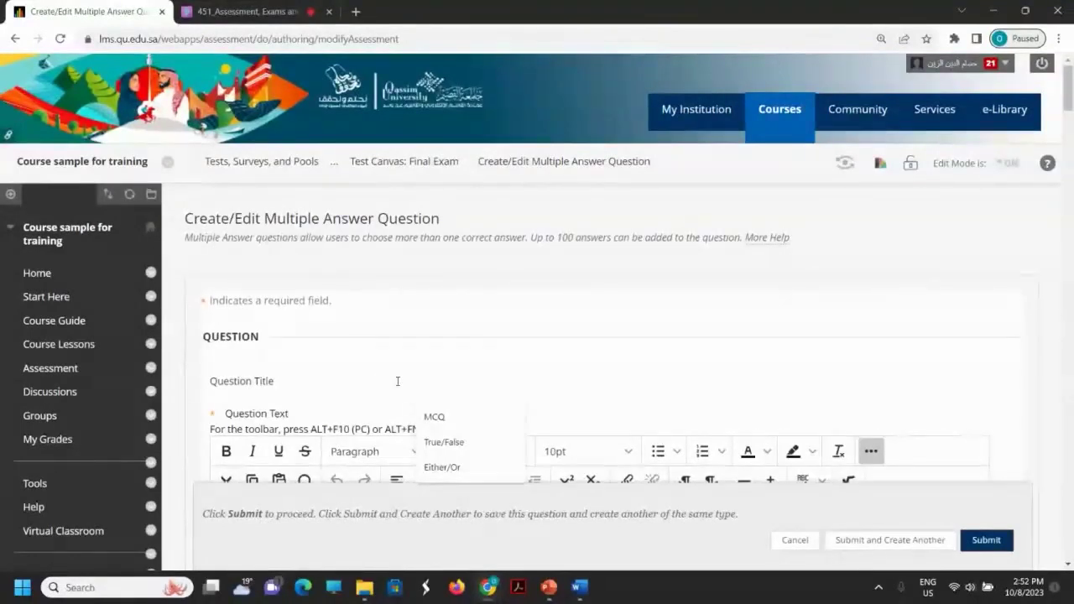
- Title the question "Multiple Answers" and paste "Computer input devices are?" as its question text, keeping the formatting
{"action": "type", "text": "Multiple"}
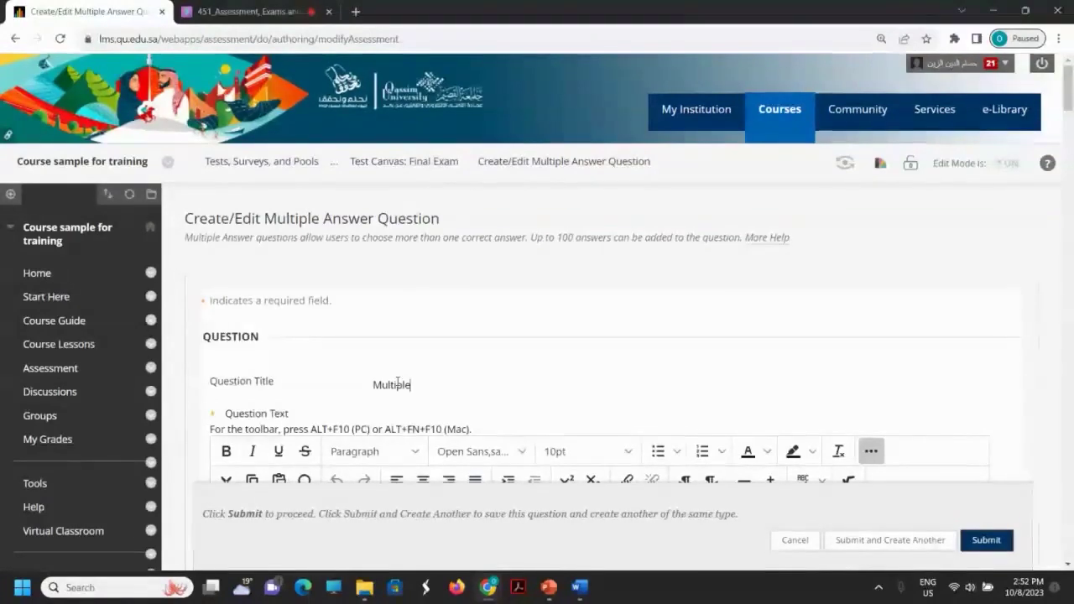
{"action": "type", "text": " Answers"}
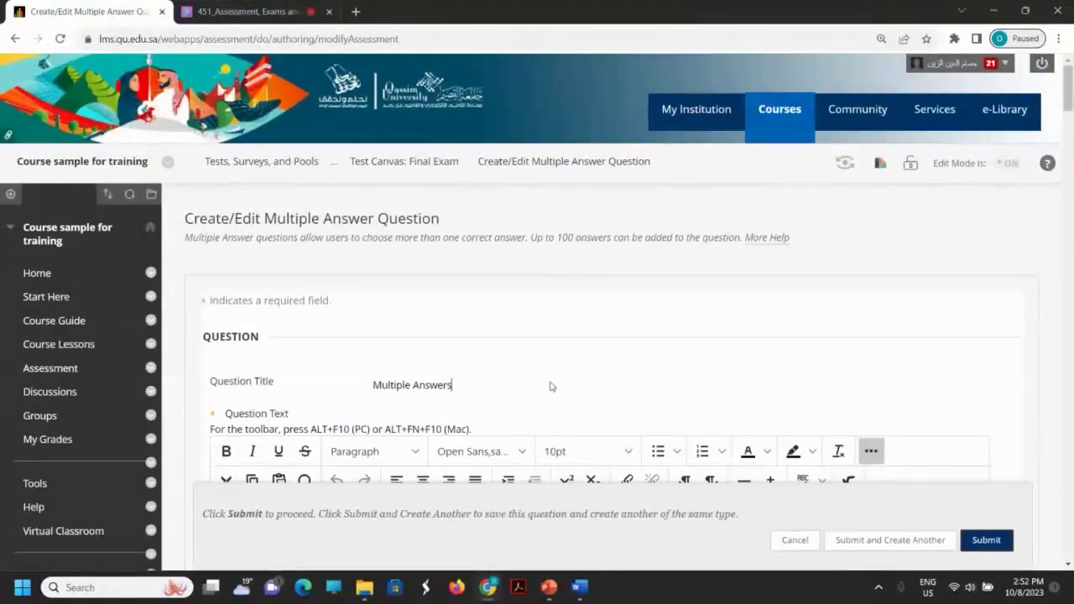
{"action": "scroll", "coordinate": [731, 347], "scroll_direction": "down", "scroll_amount": 4}
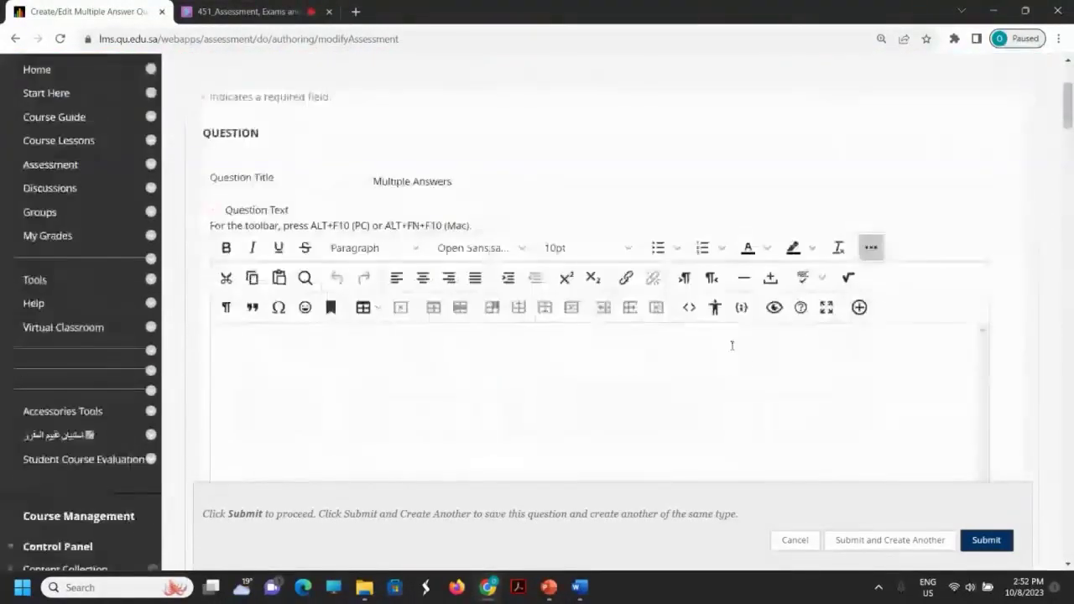
{"action": "left_click", "coordinate": [259, 268]}
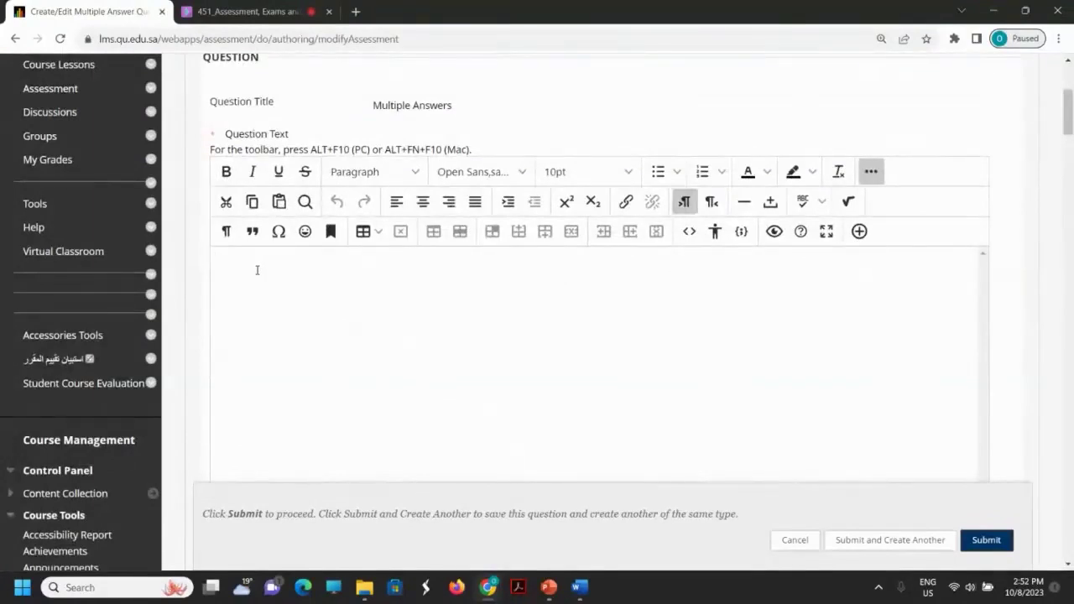
{"action": "key", "text": "ctrl+v"}
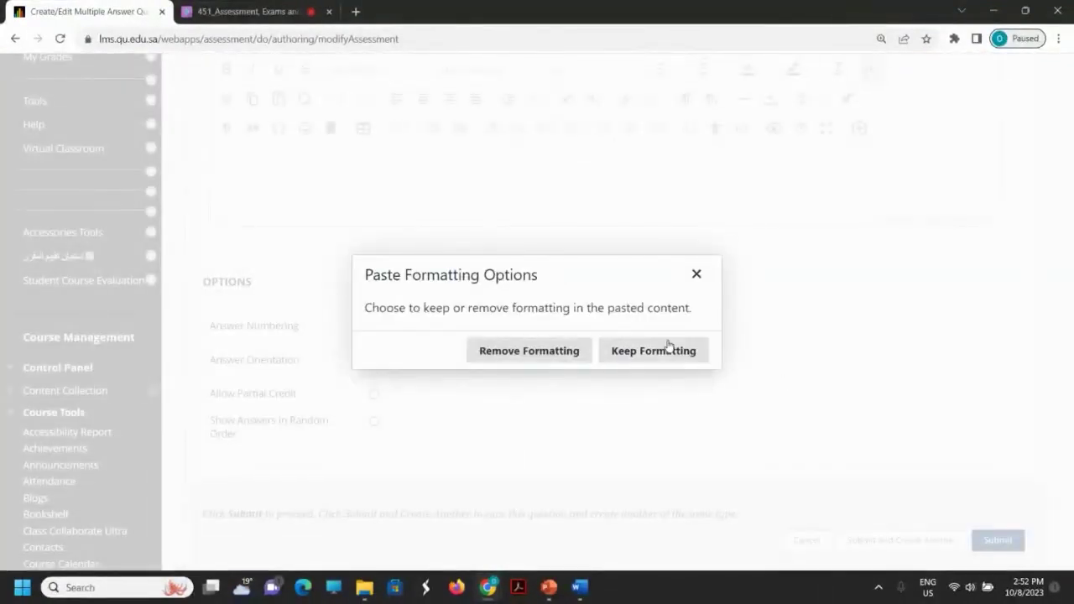
{"action": "left_click", "coordinate": [666, 350]}
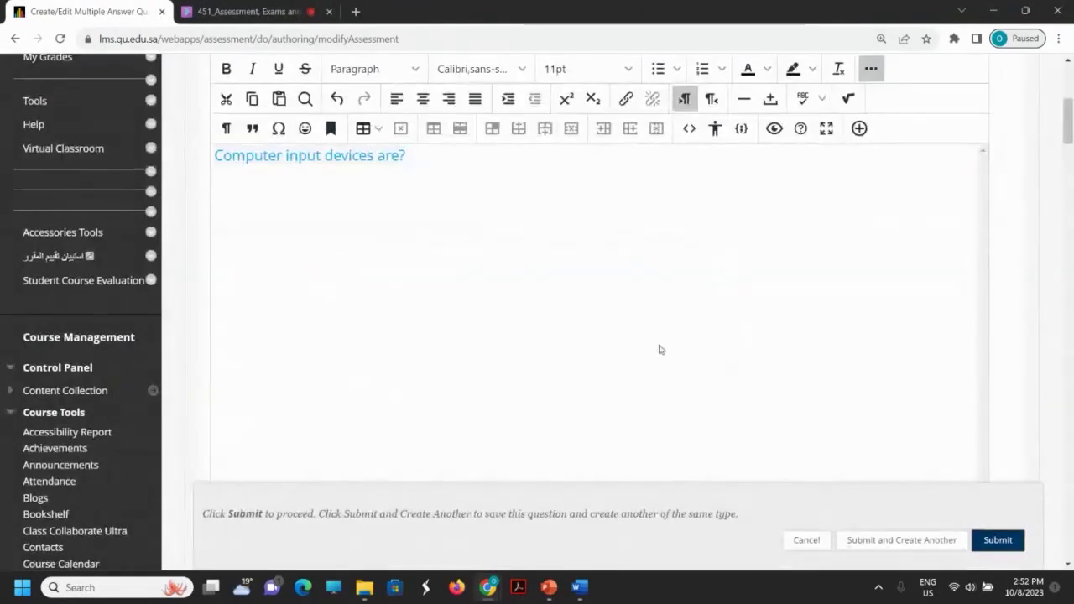
{"action": "double_click", "coordinate": [349, 155]}
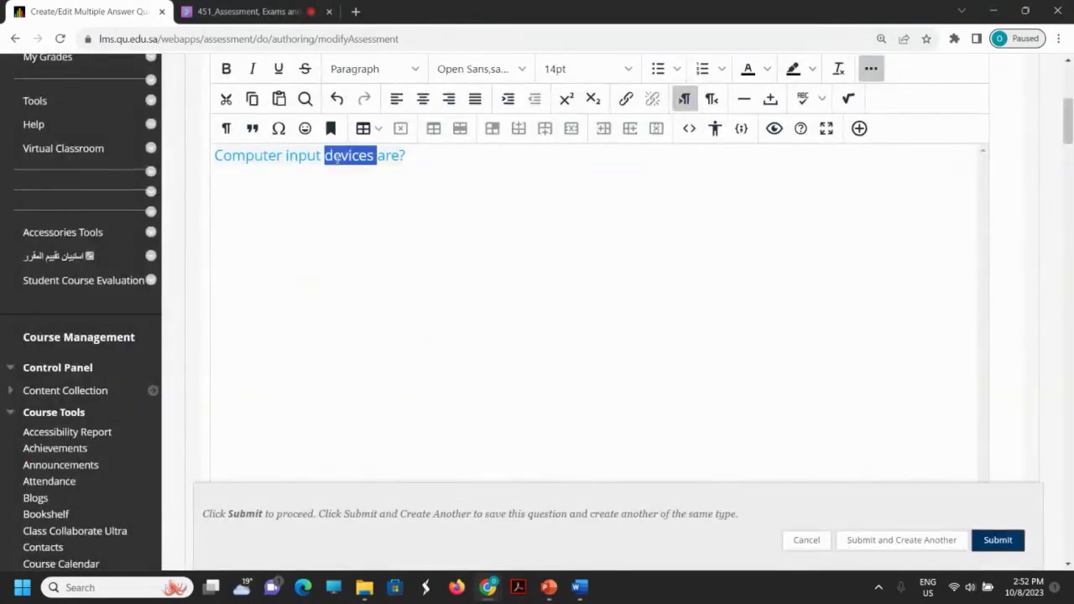
{"action": "left_click", "coordinate": [1014, 315]}
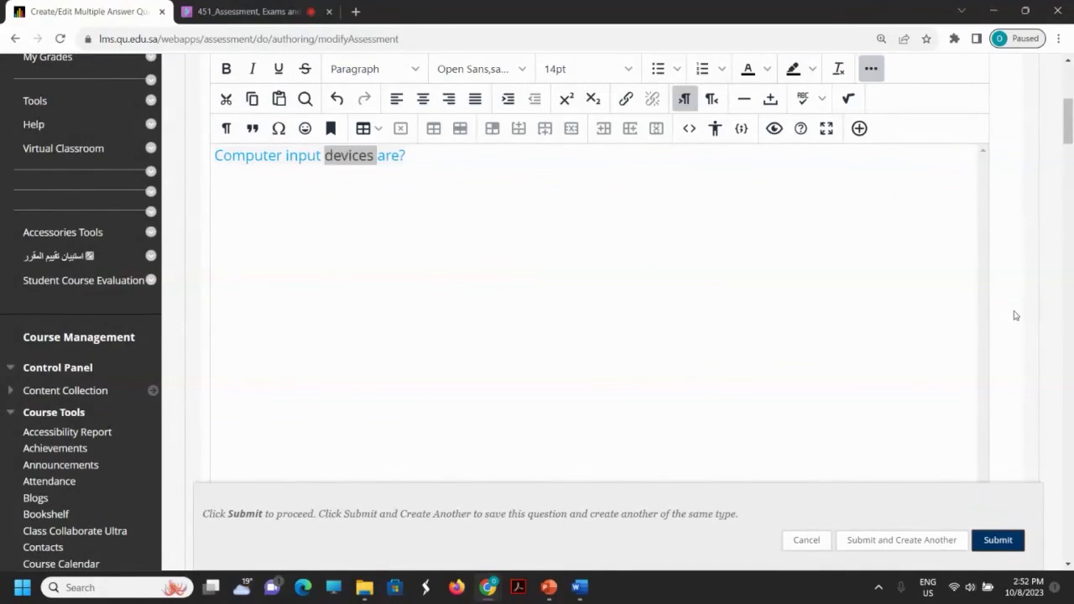
- Set the question's answer numbering to Uppercase Letters (A, B, C)
{"action": "scroll", "coordinate": [1013, 315], "scroll_direction": "down", "scroll_amount": 6}
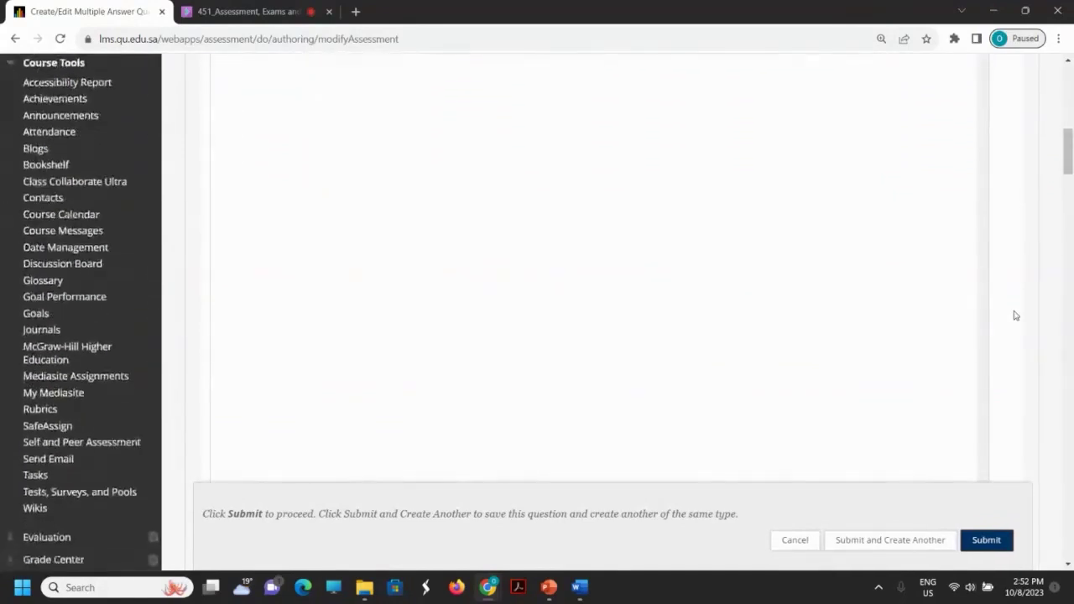
{"action": "scroll", "coordinate": [1014, 314], "scroll_direction": "down", "scroll_amount": 3}
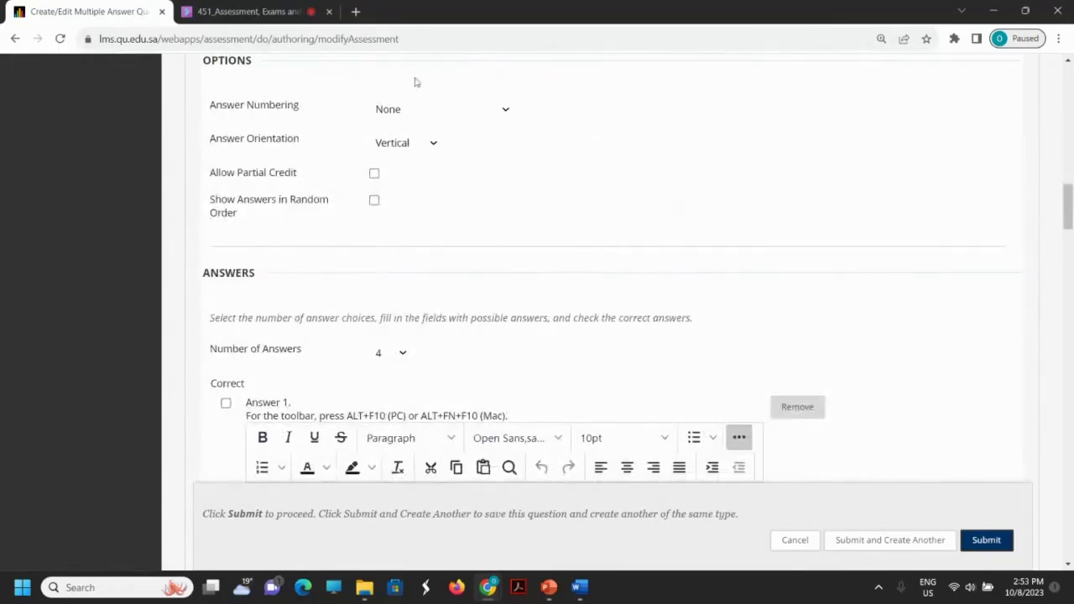
{"action": "left_click", "coordinate": [480, 109]}
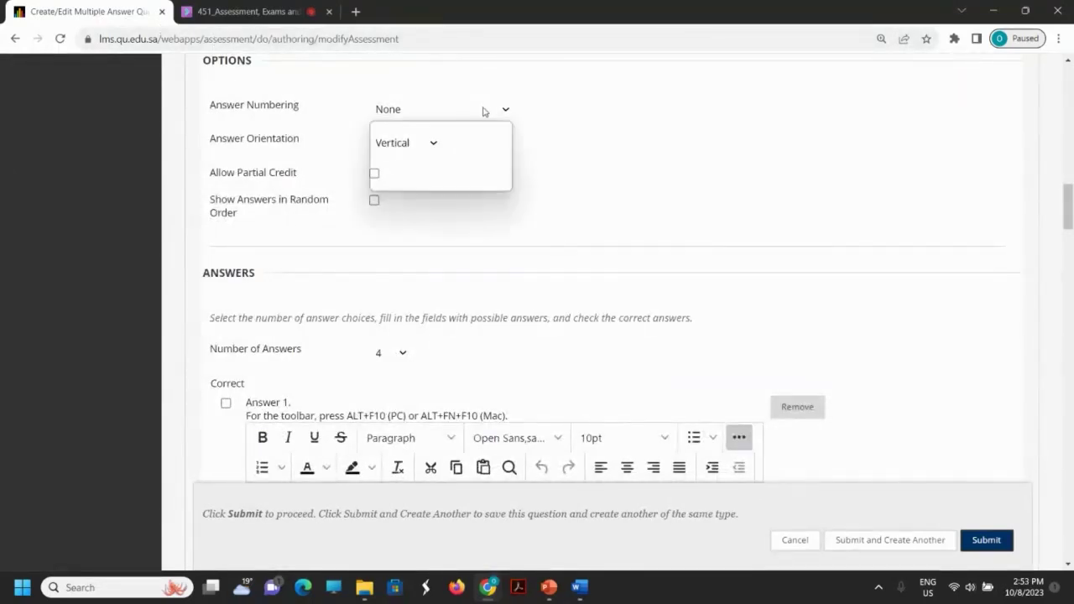
{"action": "left_click", "coordinate": [479, 170]}
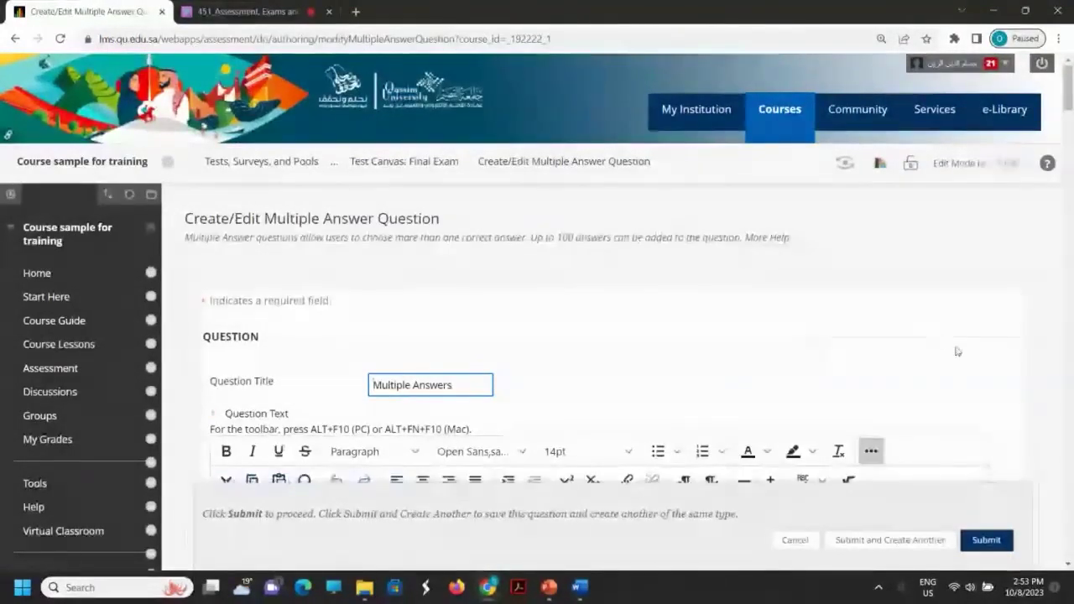
- Allow partial credit for the question and show its answers in random order
{"action": "scroll", "coordinate": [975, 359], "scroll_direction": "down", "scroll_amount": 5}
{"action": "scroll", "coordinate": [976, 359], "scroll_direction": "down", "scroll_amount": 10}
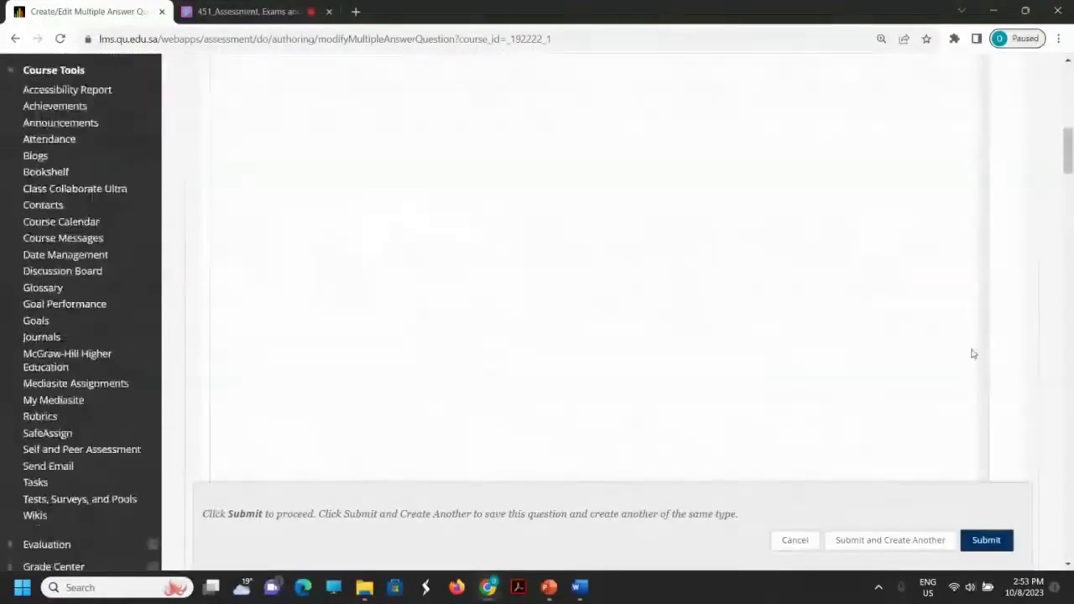
{"action": "scroll", "coordinate": [966, 347], "scroll_direction": "down", "scroll_amount": 1}
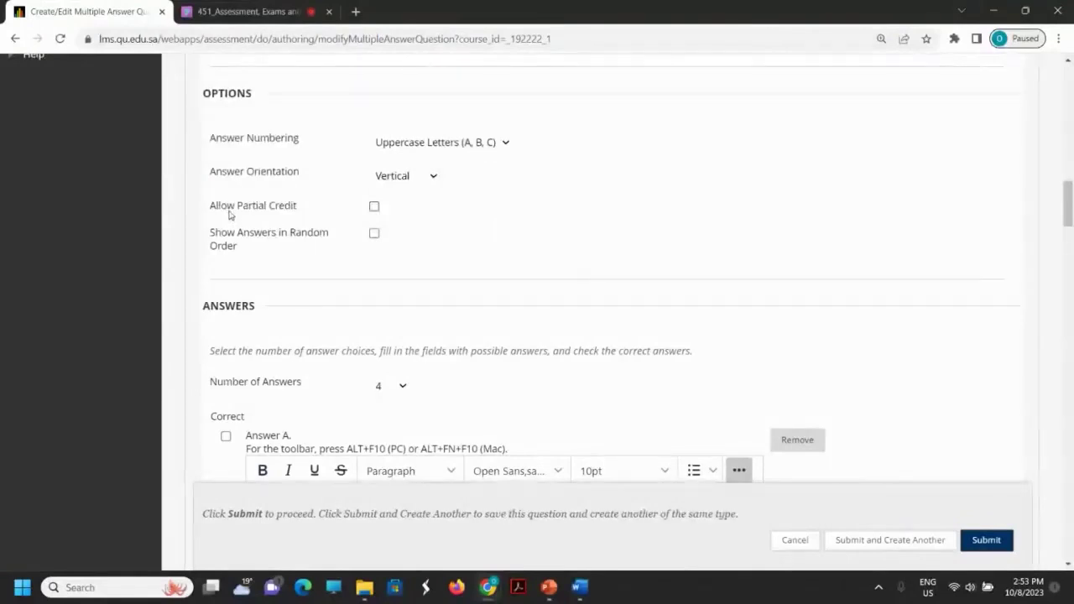
{"action": "left_click", "coordinate": [375, 208]}
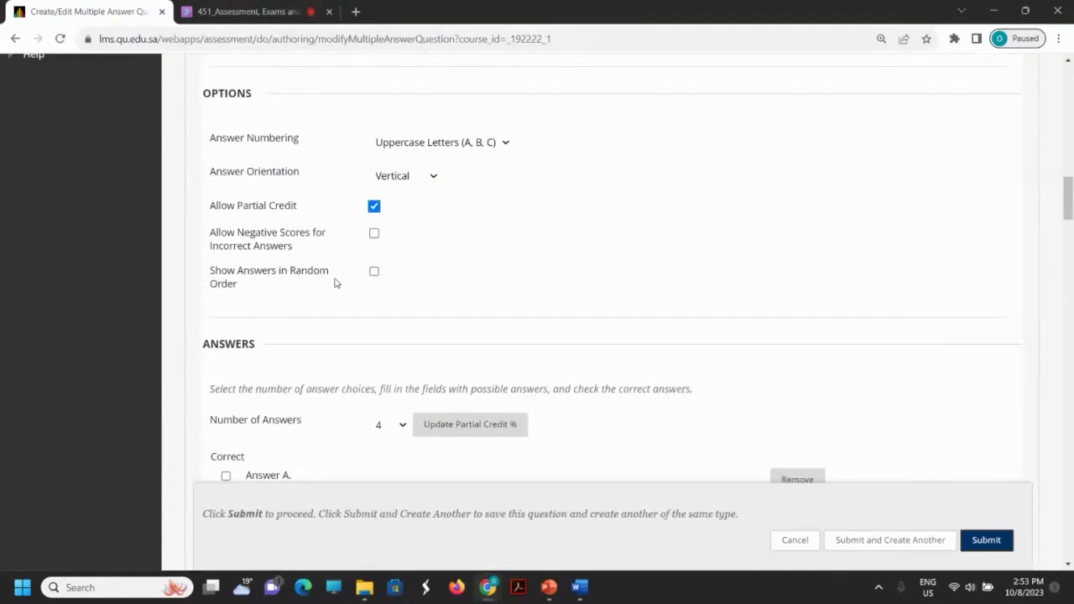
{"action": "left_click", "coordinate": [374, 271]}
- Enter "Keyboard" as the text of Answer A, checking the wording against the Word document
{"action": "scroll", "coordinate": [627, 291], "scroll_direction": "down", "scroll_amount": 2}
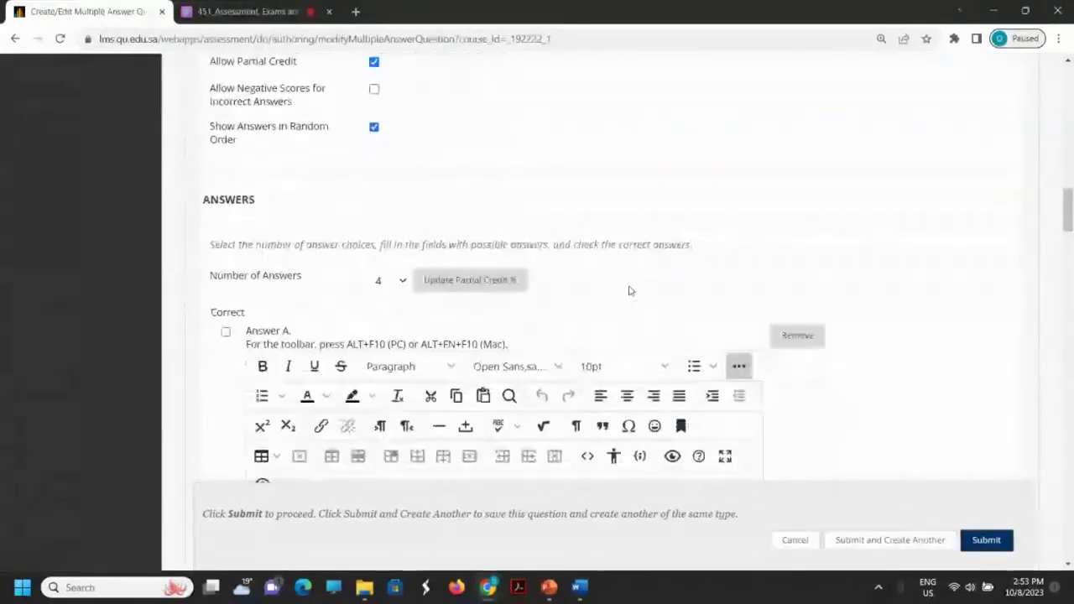
{"action": "scroll", "coordinate": [630, 291], "scroll_direction": "down", "scroll_amount": 1}
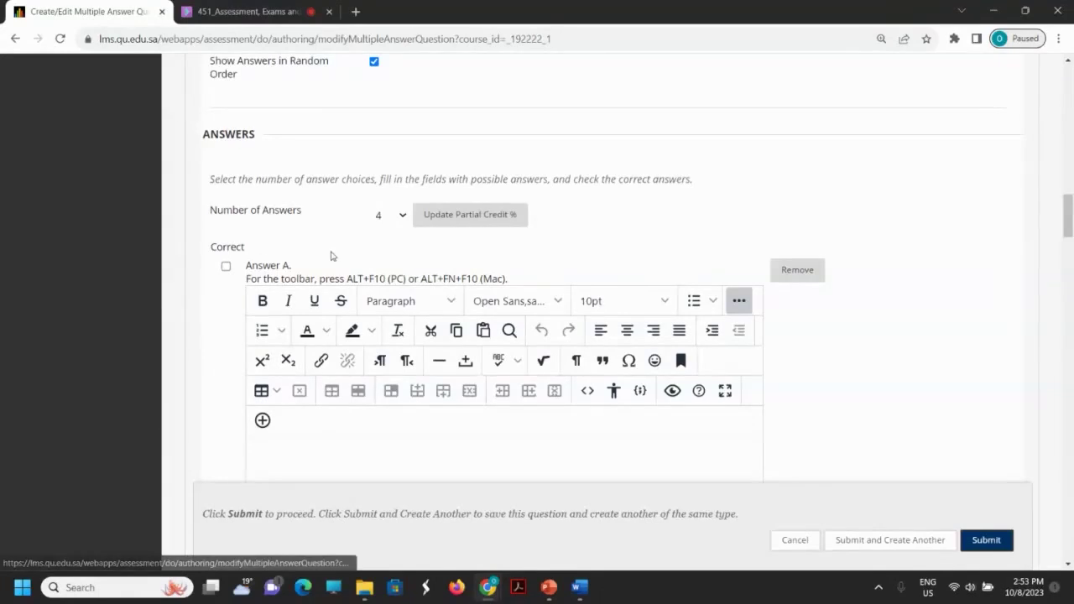
{"action": "scroll", "coordinate": [378, 264], "scroll_direction": "down", "scroll_amount": 1}
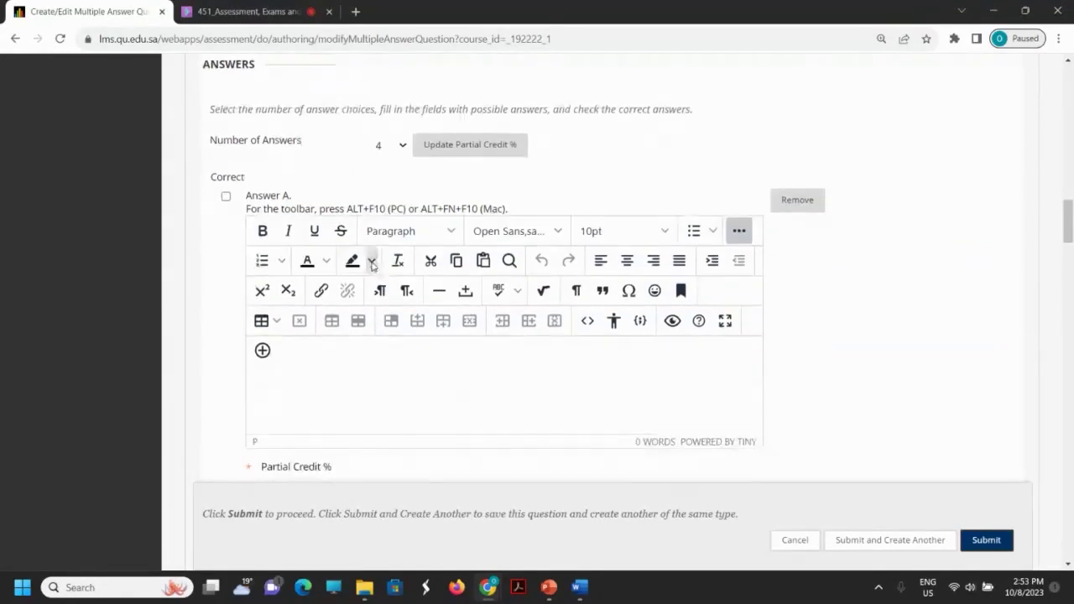
{"action": "scroll", "coordinate": [372, 266], "scroll_direction": "down", "scroll_amount": 2}
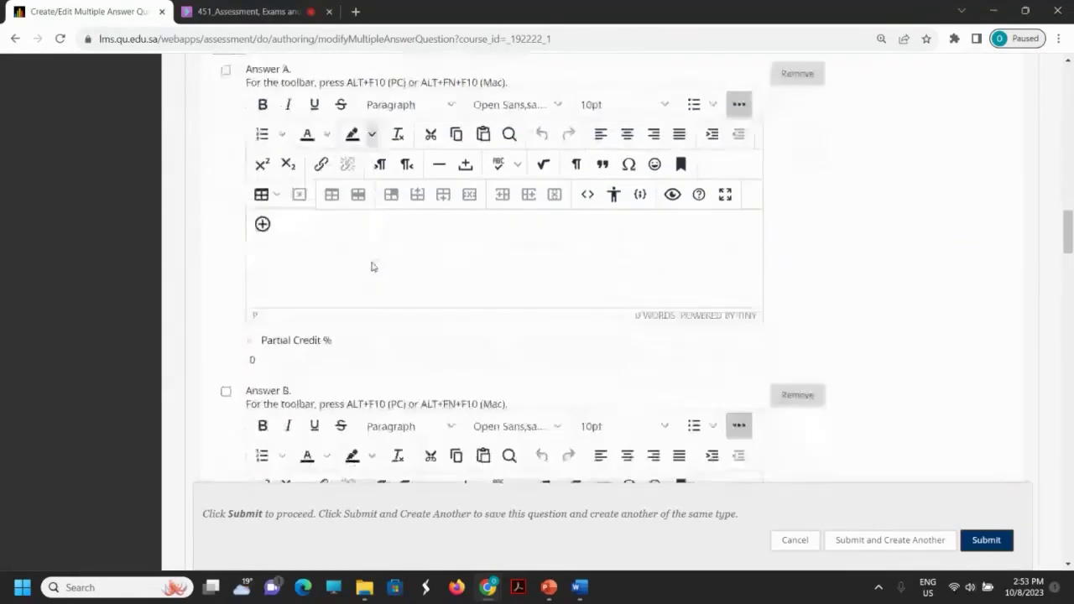
{"action": "left_click", "coordinate": [291, 244]}
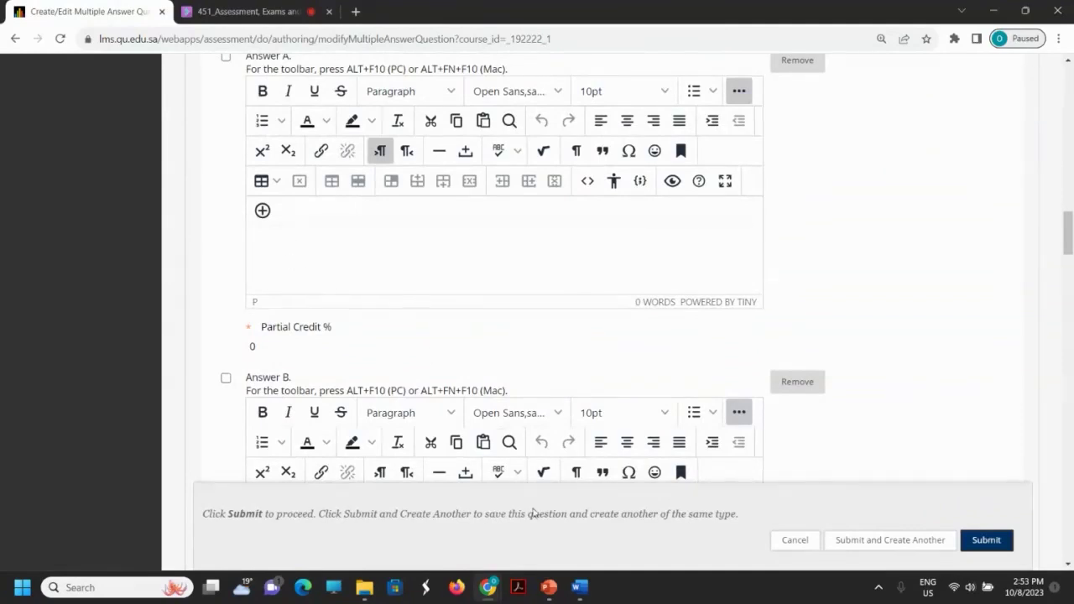
{"action": "left_click", "coordinate": [578, 588]}
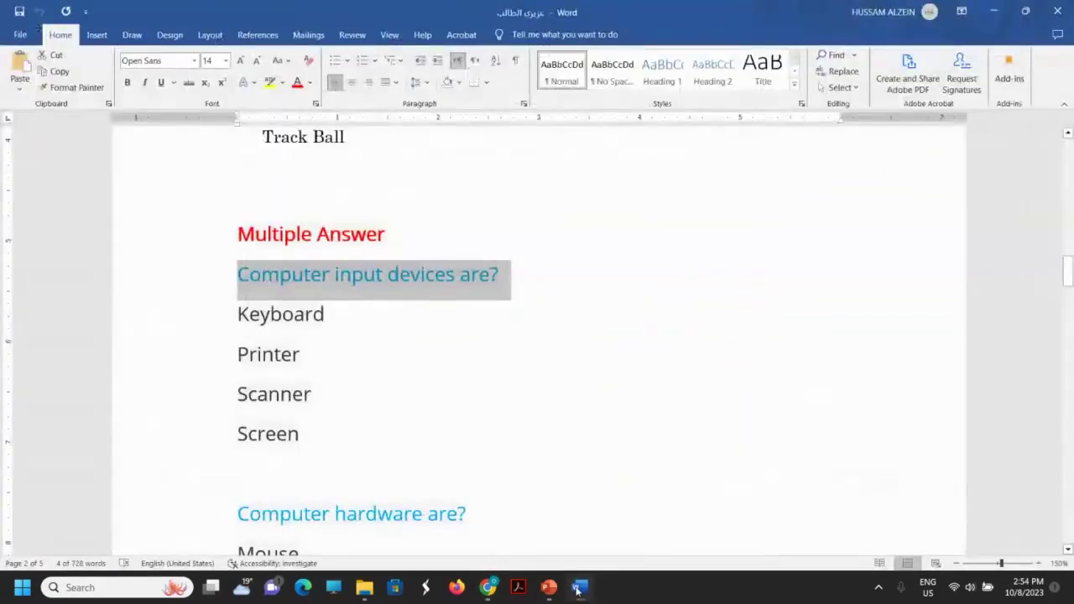
{"action": "left_click", "coordinate": [578, 588]}
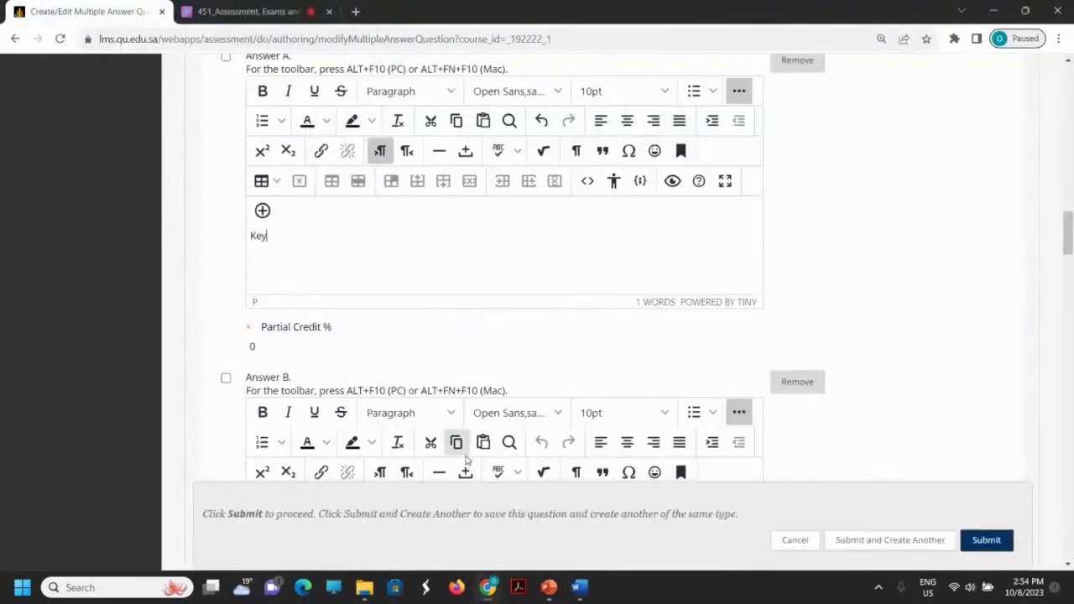
{"action": "type", "text": "oard"}
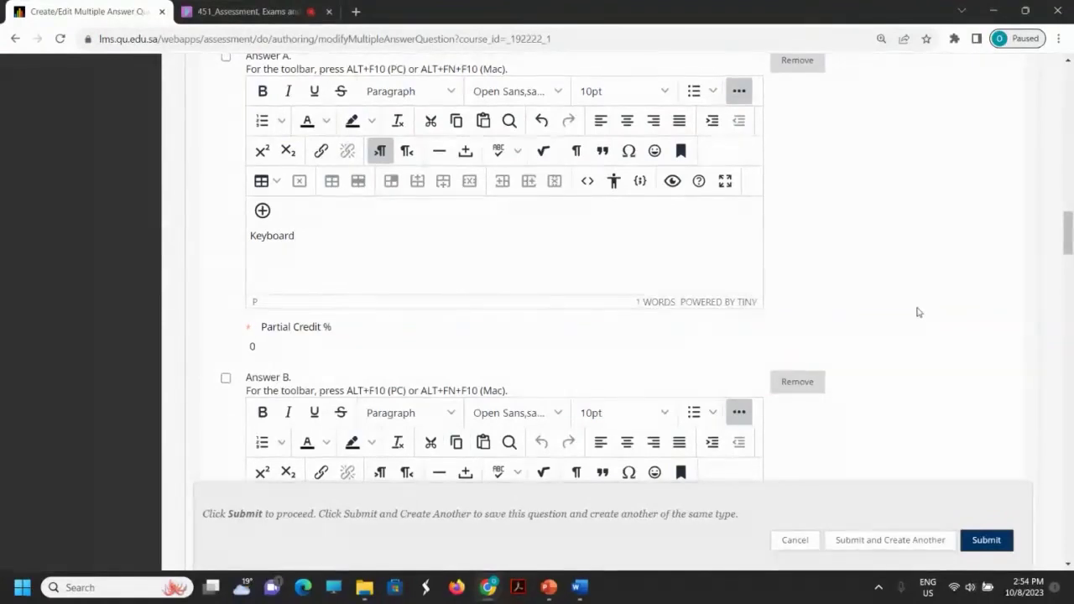
- Enter "Printer" as the text of Answer B, checking the wording against the Word document
{"action": "scroll", "coordinate": [906, 311], "scroll_direction": "down", "scroll_amount": 1}
{"action": "scroll", "coordinate": [904, 310], "scroll_direction": "down", "scroll_amount": 3}
{"action": "left_click", "coordinate": [293, 293]}
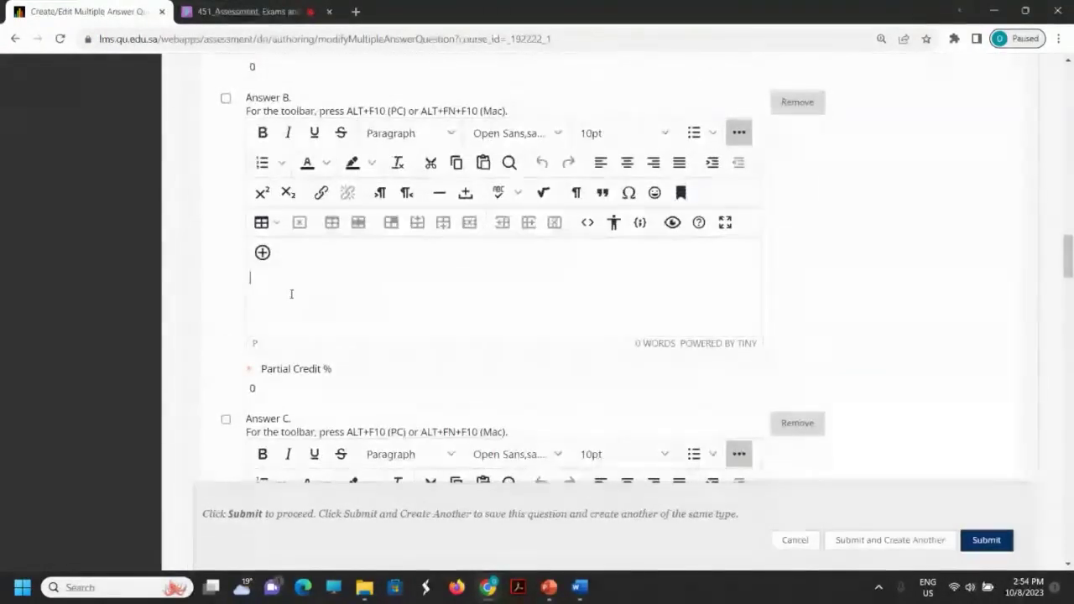
{"action": "left_click", "coordinate": [579, 587]}
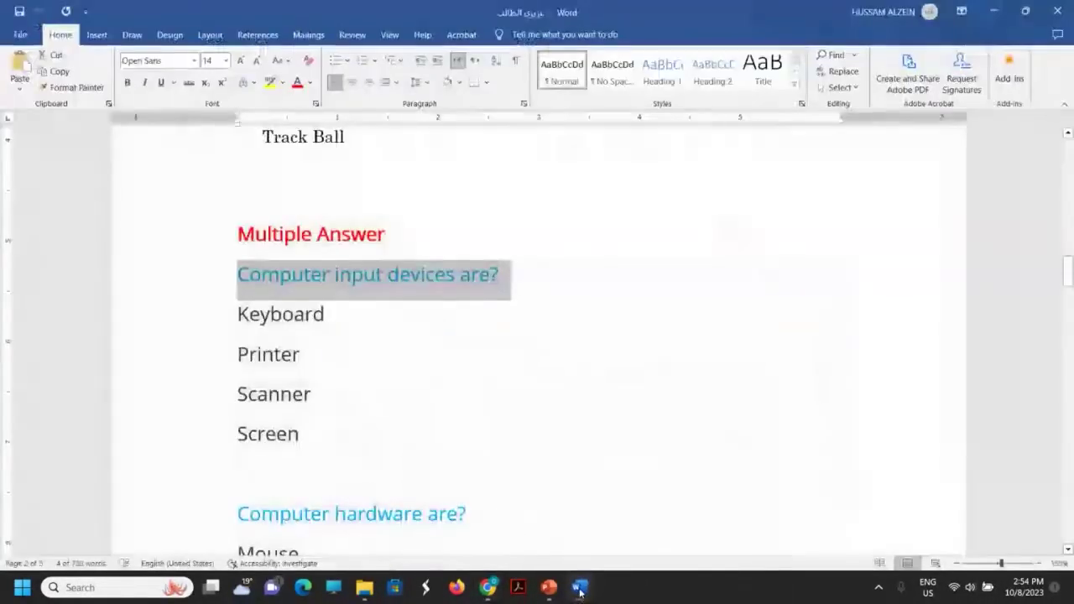
{"action": "left_click", "coordinate": [579, 587]}
{"action": "type", "text": "Printer"}
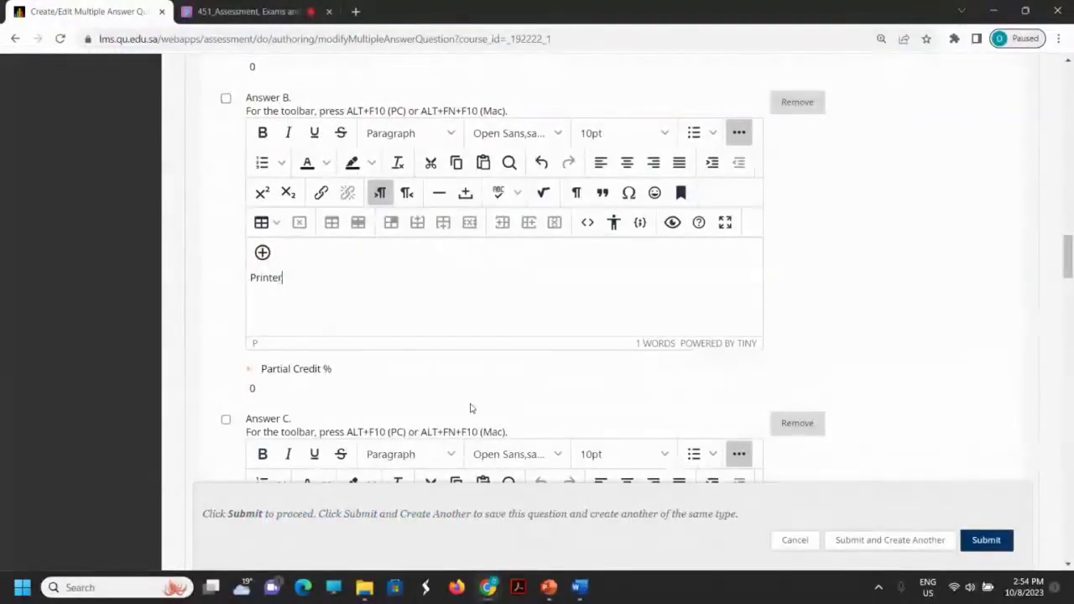
- Enter "Scanner" as the text of Answer C, checking the wording against the Word document
{"action": "scroll", "coordinate": [834, 341], "scroll_direction": "down", "scroll_amount": 4}
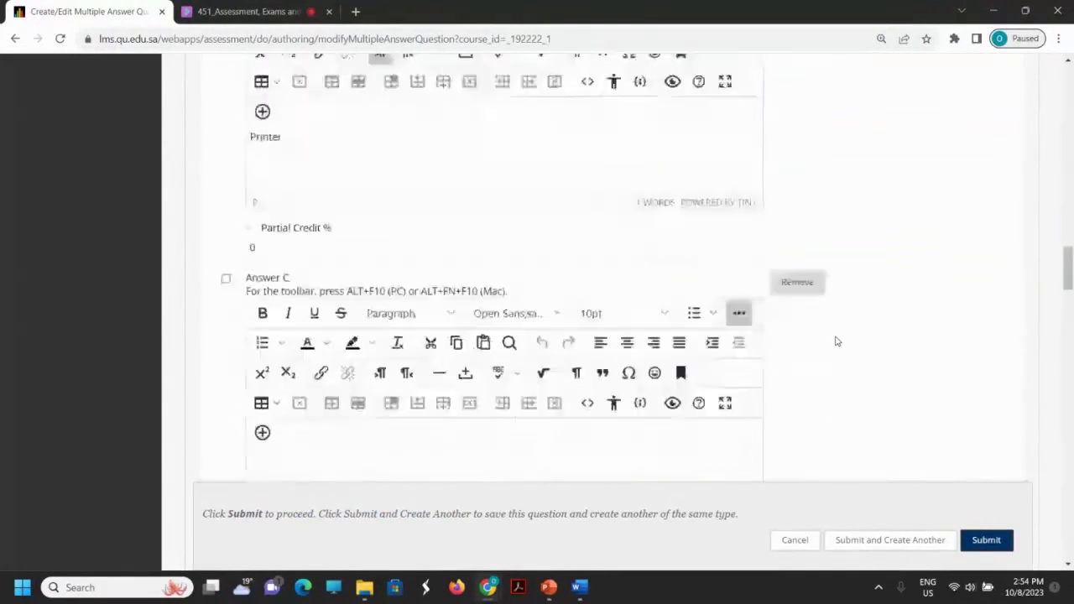
{"action": "left_click", "coordinate": [281, 252]}
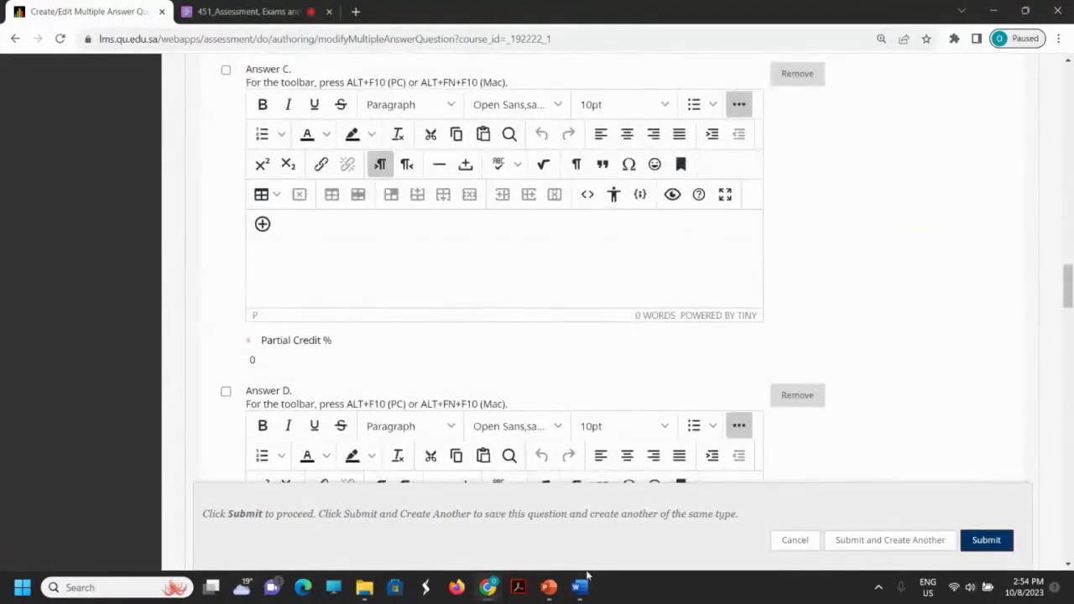
{"action": "left_click", "coordinate": [579, 588]}
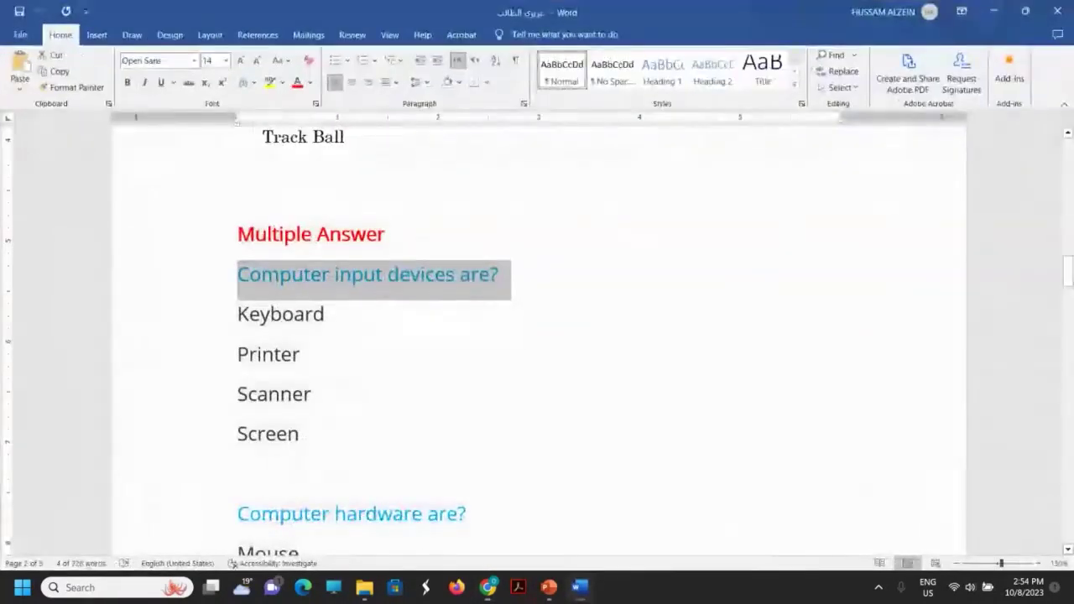
{"action": "left_click", "coordinate": [579, 587]}
{"action": "type", "text": "Scanner"}
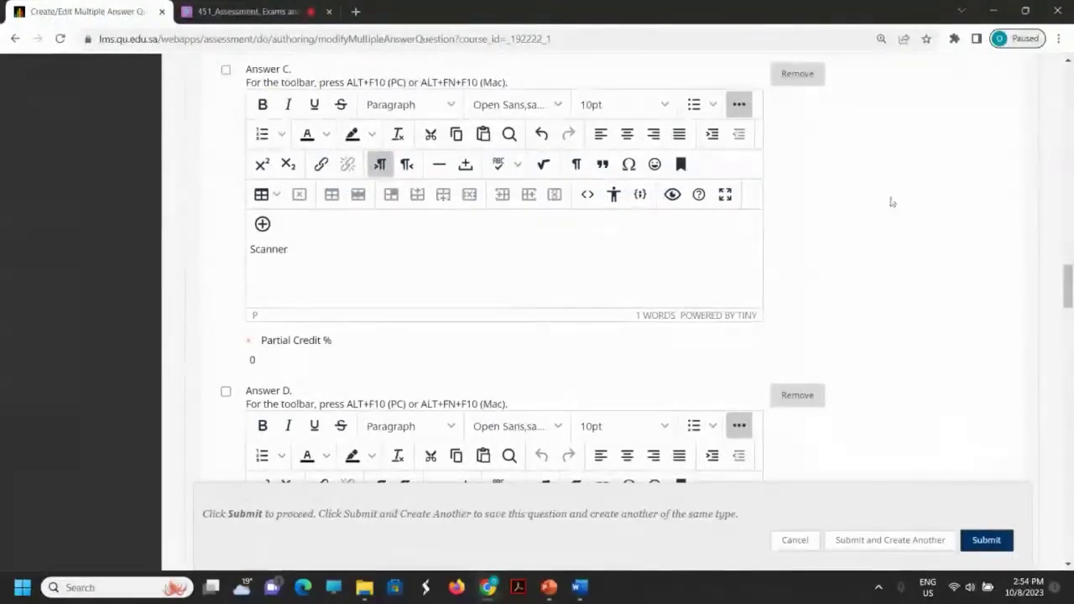
- Enter "Screen" as the text of Answer D, checking the wording against the Word document
{"action": "scroll", "coordinate": [937, 253], "scroll_direction": "down", "scroll_amount": 3}
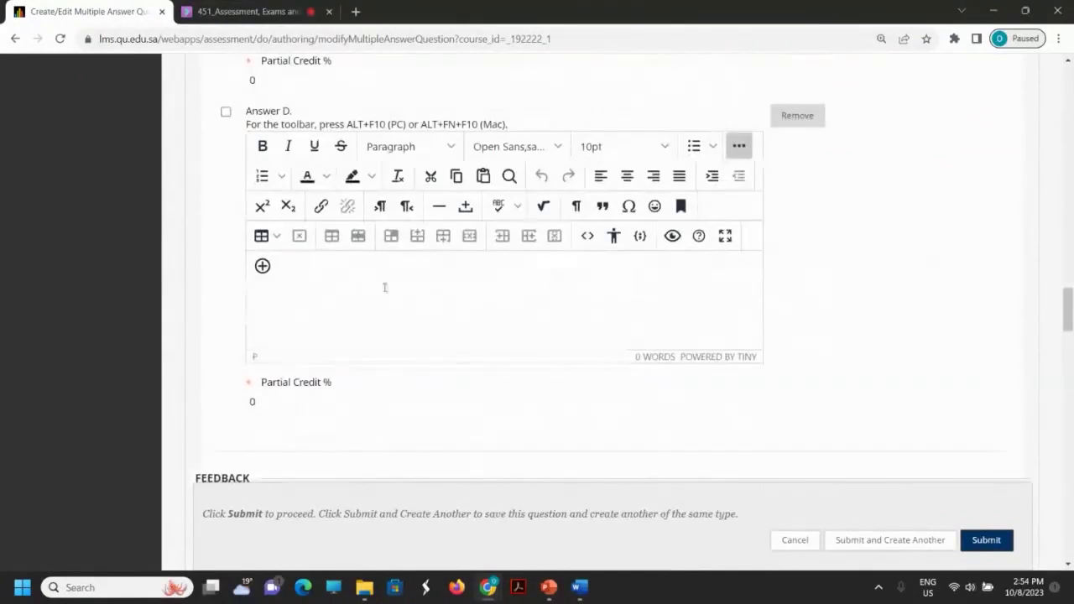
{"action": "left_click", "coordinate": [273, 307]}
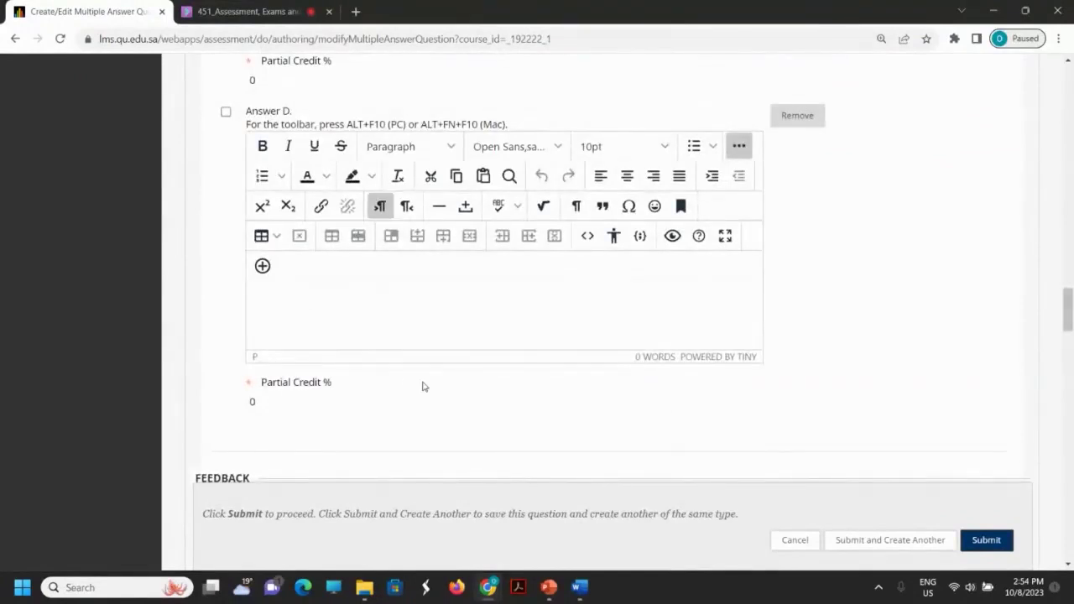
{"action": "left_click", "coordinate": [580, 587]}
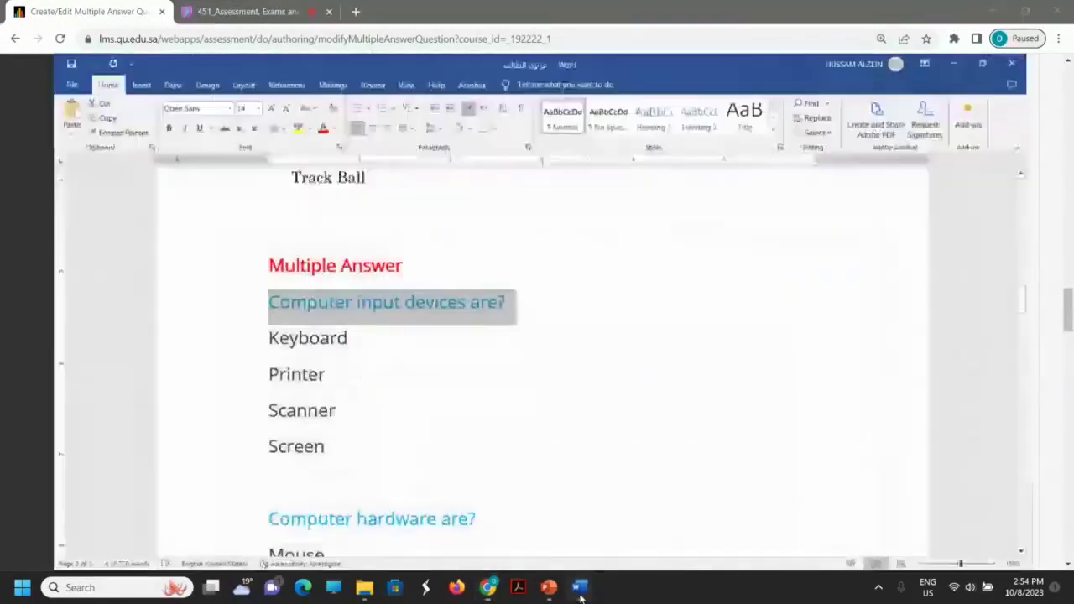
{"action": "left_click", "coordinate": [580, 587]}
{"action": "type", "text": "Screen"}
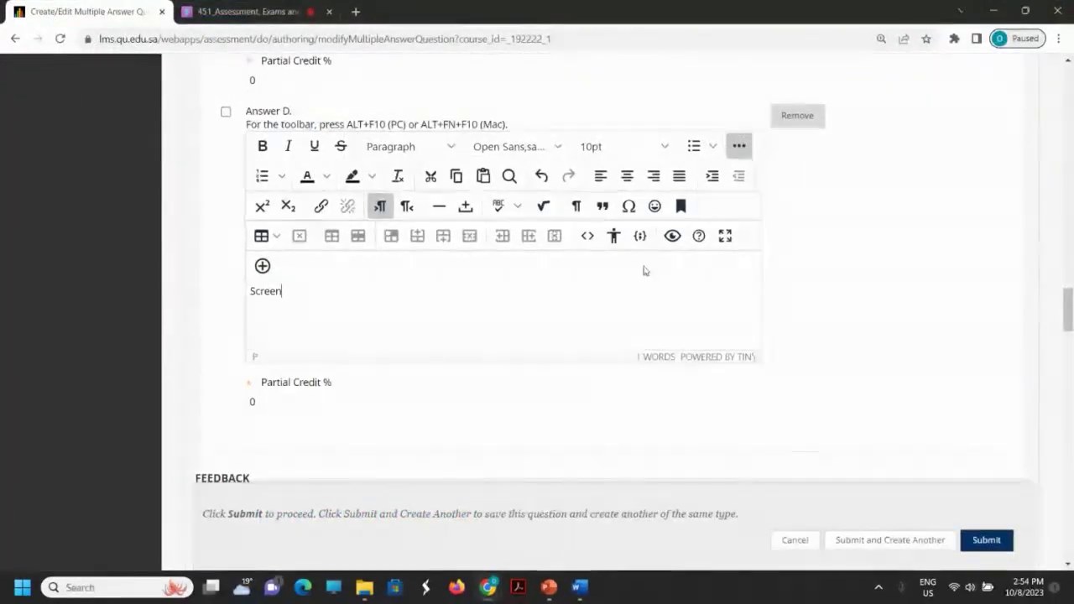
- Review the question text and options, and mark Answer A (Keyboard) as a correct answer
{"action": "scroll", "coordinate": [843, 219], "scroll_direction": "up", "scroll_amount": 7}
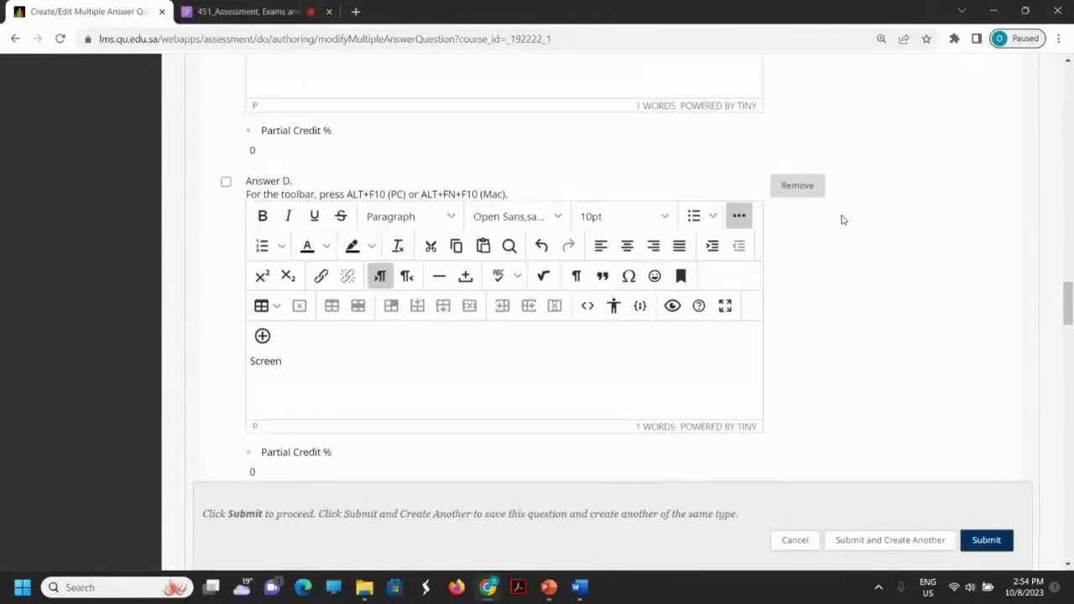
{"action": "scroll", "coordinate": [843, 221], "scroll_direction": "up", "scroll_amount": 8}
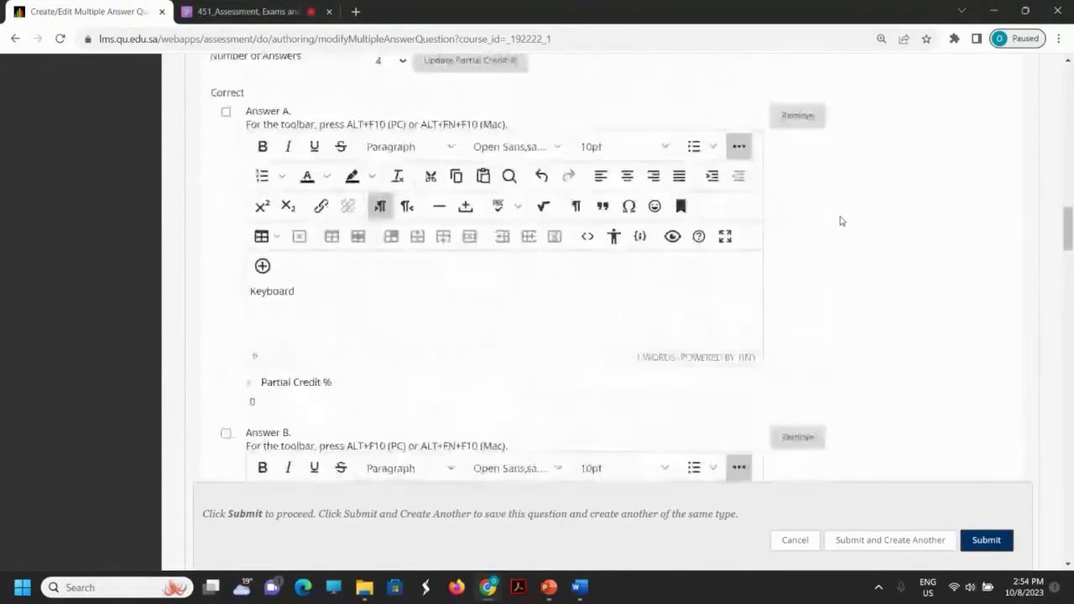
{"action": "scroll", "coordinate": [842, 221], "scroll_direction": "up", "scroll_amount": 8}
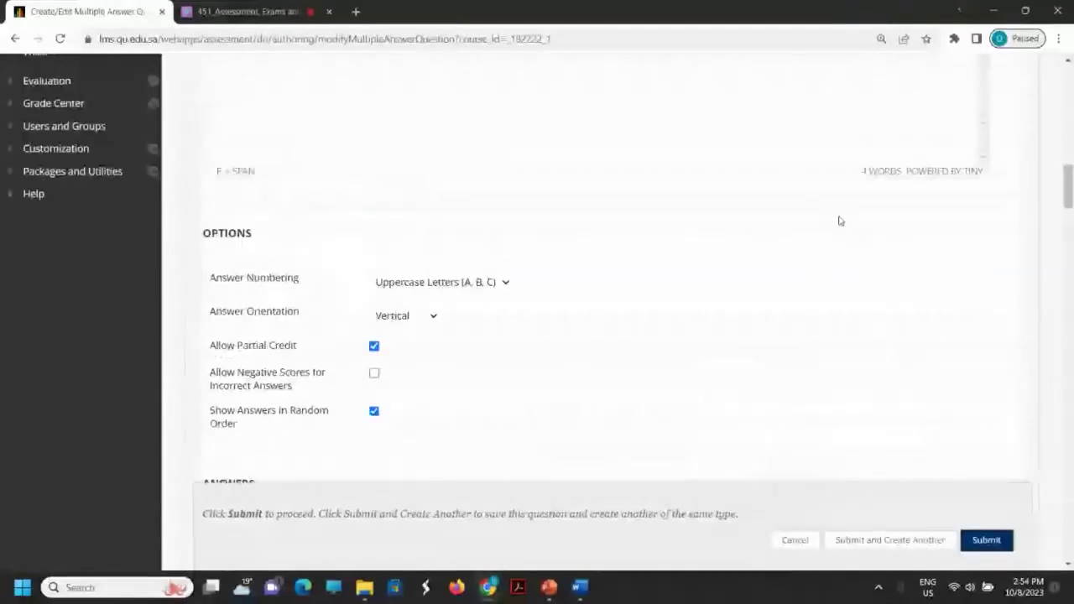
{"action": "scroll", "coordinate": [835, 224], "scroll_direction": "up", "scroll_amount": 6}
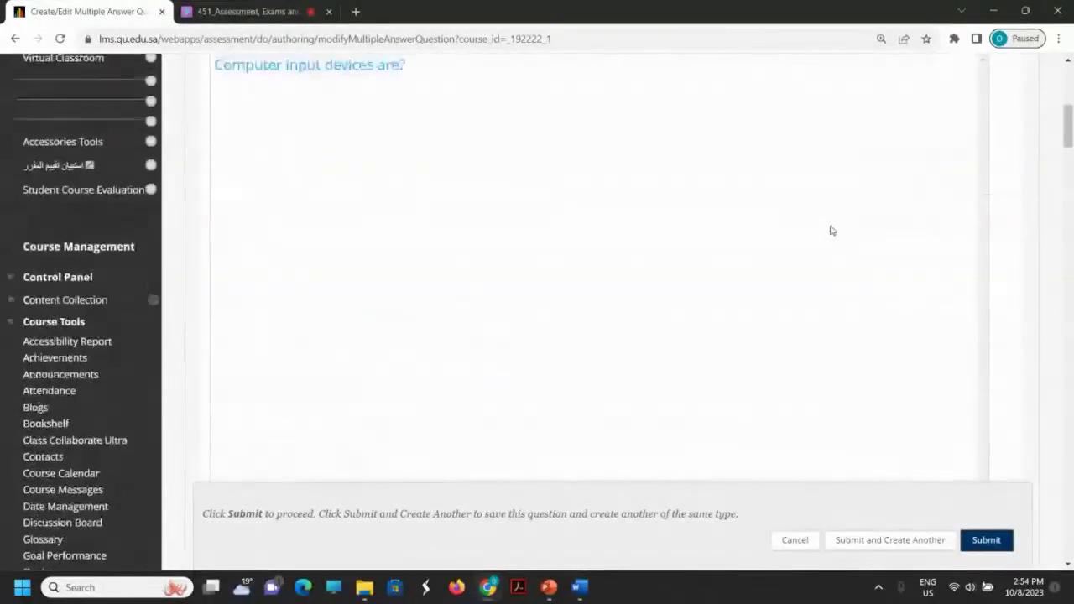
{"action": "scroll", "coordinate": [831, 219], "scroll_direction": "up", "scroll_amount": 2}
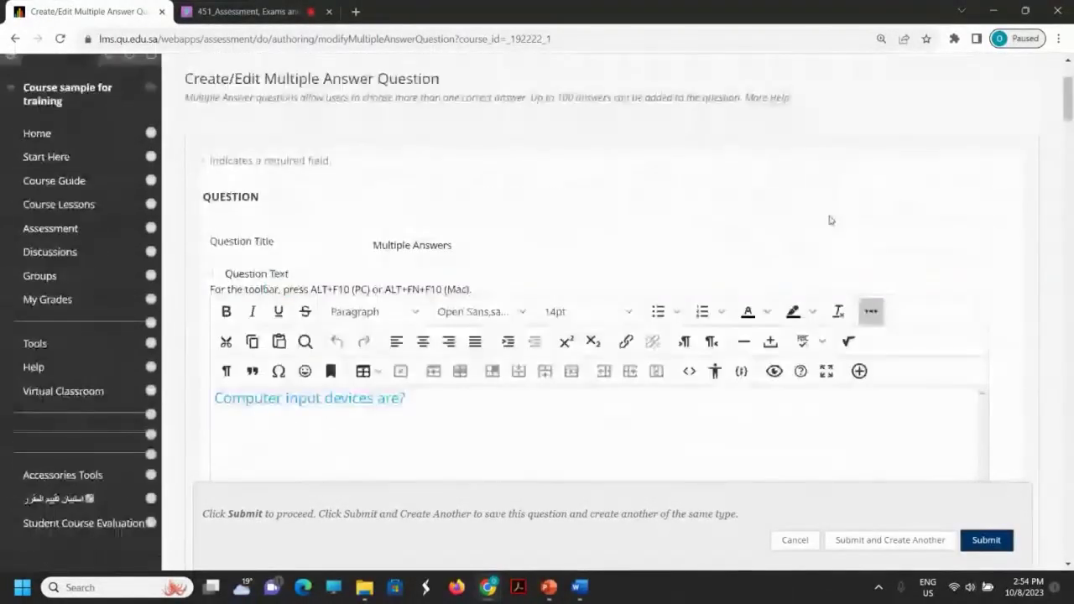
{"action": "scroll", "coordinate": [676, 138], "scroll_direction": "down", "scroll_amount": 5}
{"action": "scroll", "coordinate": [676, 137], "scroll_direction": "down", "scroll_amount": 10}
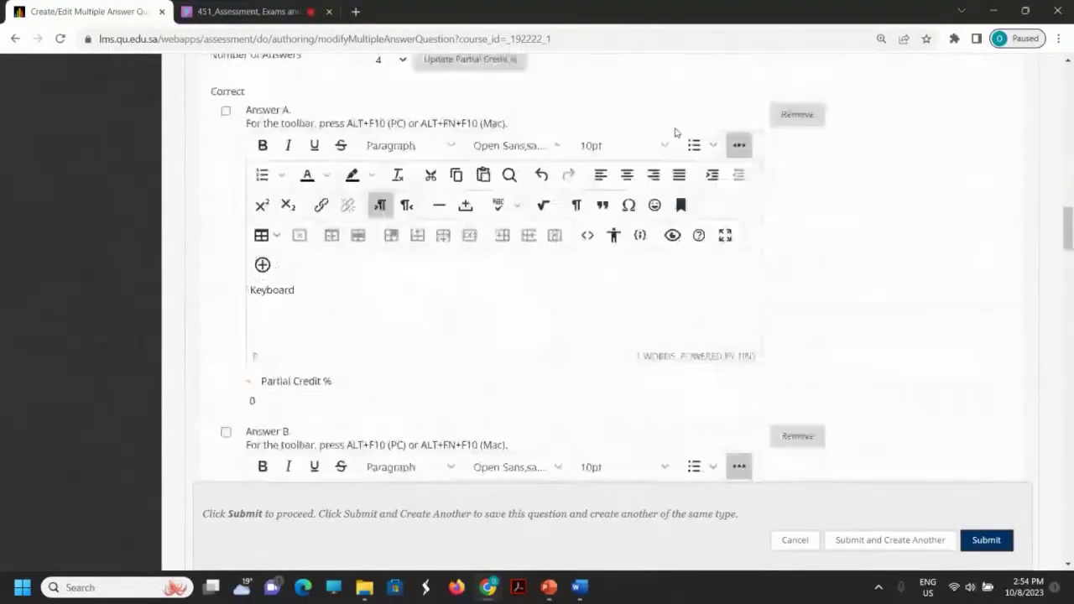
{"action": "scroll", "coordinate": [676, 132], "scroll_direction": "down", "scroll_amount": 1}
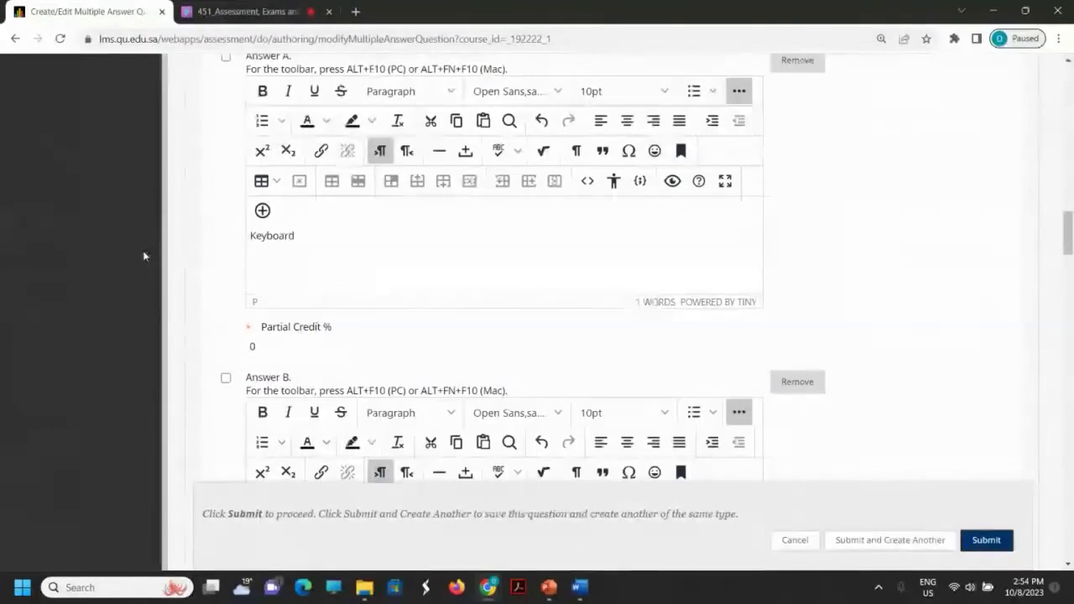
{"action": "scroll", "coordinate": [168, 249], "scroll_direction": "up", "scroll_amount": 3}
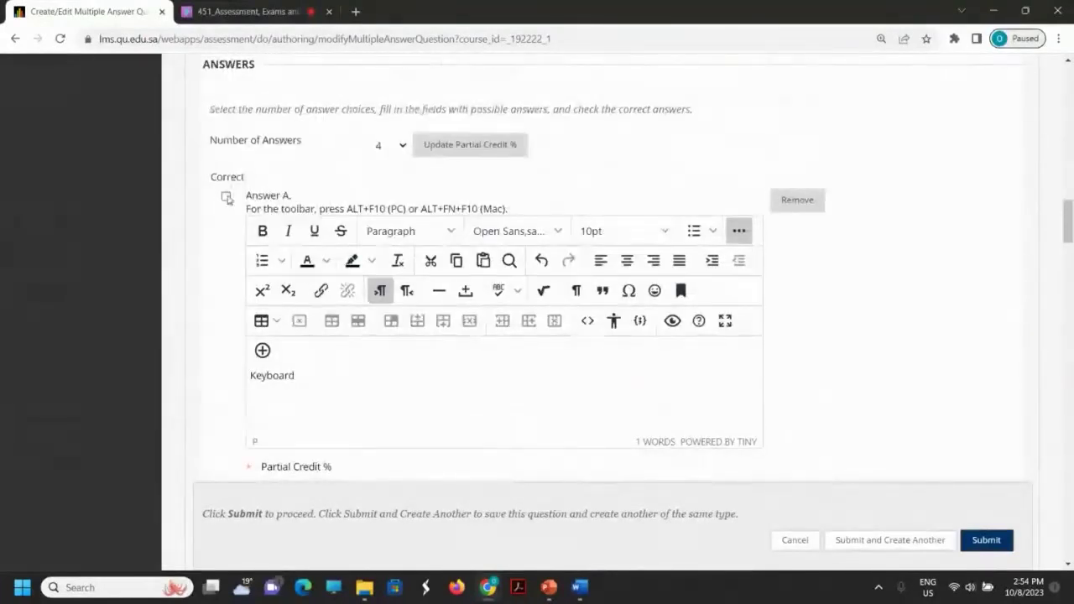
{"action": "left_click", "coordinate": [226, 198]}
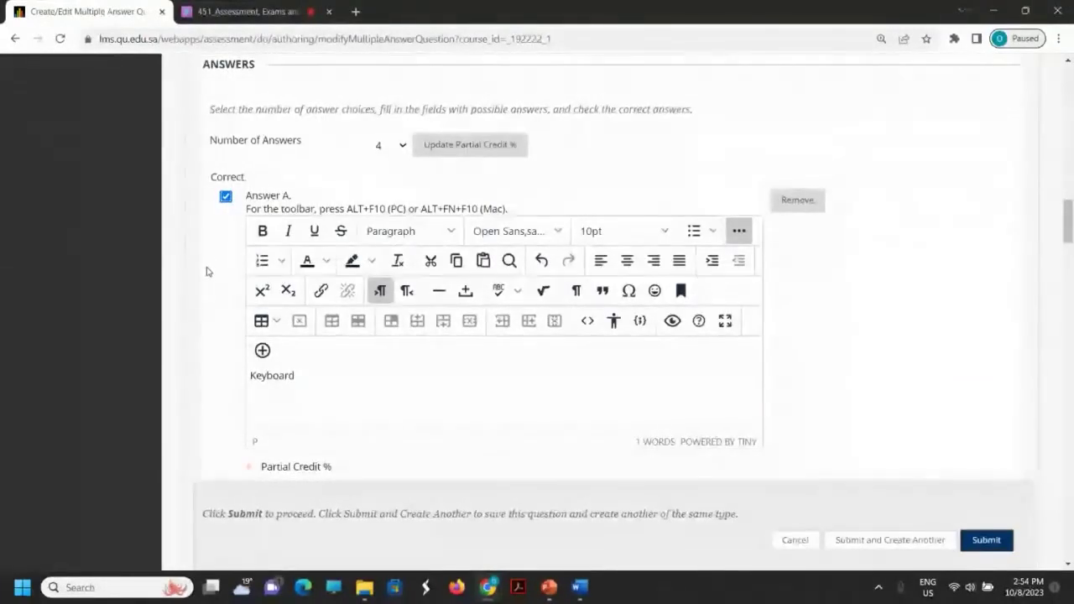
- Mark Answer C (Scanner) as a correct answer as well
{"action": "scroll", "coordinate": [208, 269], "scroll_direction": "down", "scroll_amount": 1}
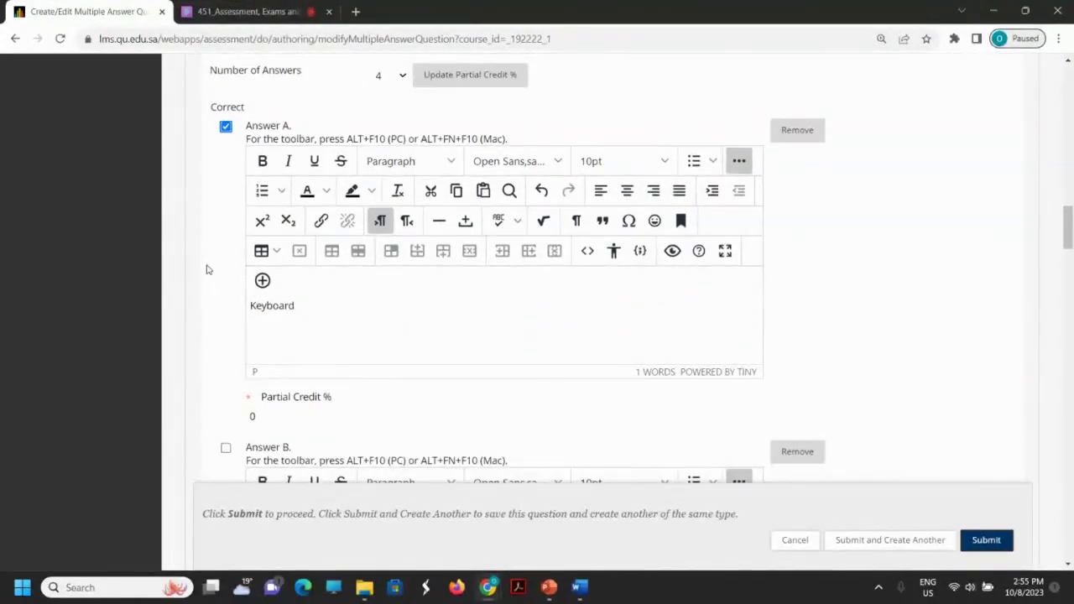
{"action": "scroll", "coordinate": [208, 269], "scroll_direction": "down", "scroll_amount": 2}
{"action": "scroll", "coordinate": [208, 270], "scroll_direction": "down", "scroll_amount": 2}
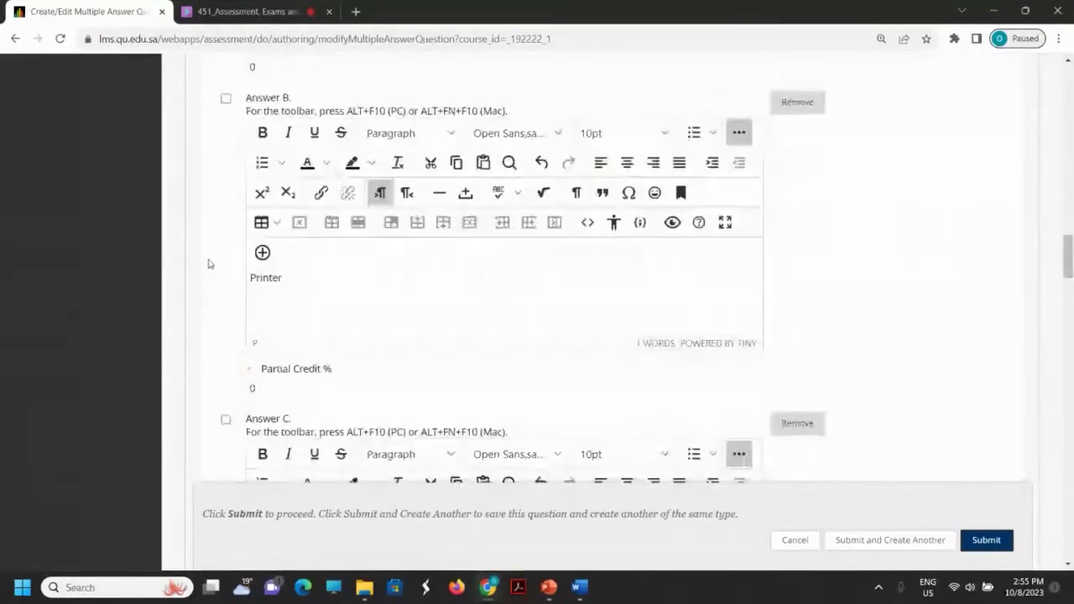
{"action": "scroll", "coordinate": [209, 263], "scroll_direction": "down", "scroll_amount": 3}
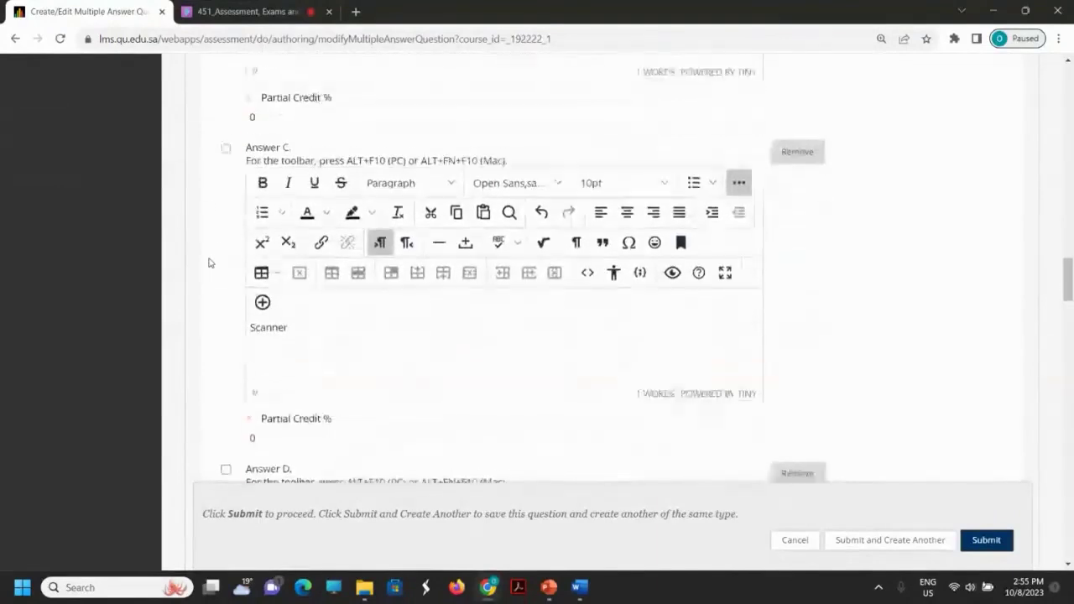
{"action": "left_click", "coordinate": [226, 141]}
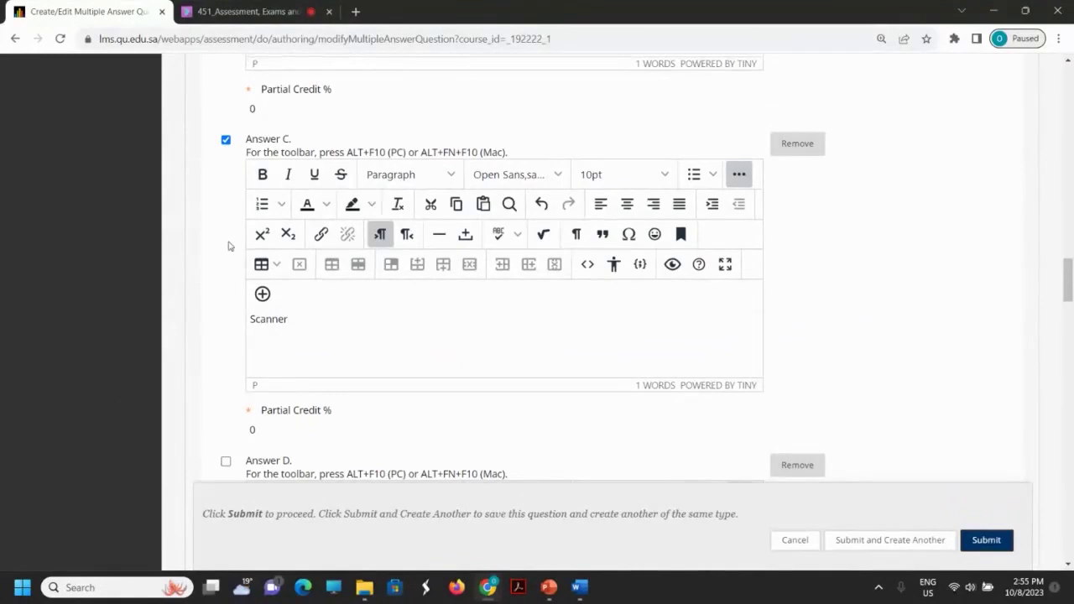
- Set the partial credit percentage of Answer A (Keyboard) to 50
{"action": "scroll", "coordinate": [396, 298], "scroll_direction": "up", "scroll_amount": 5}
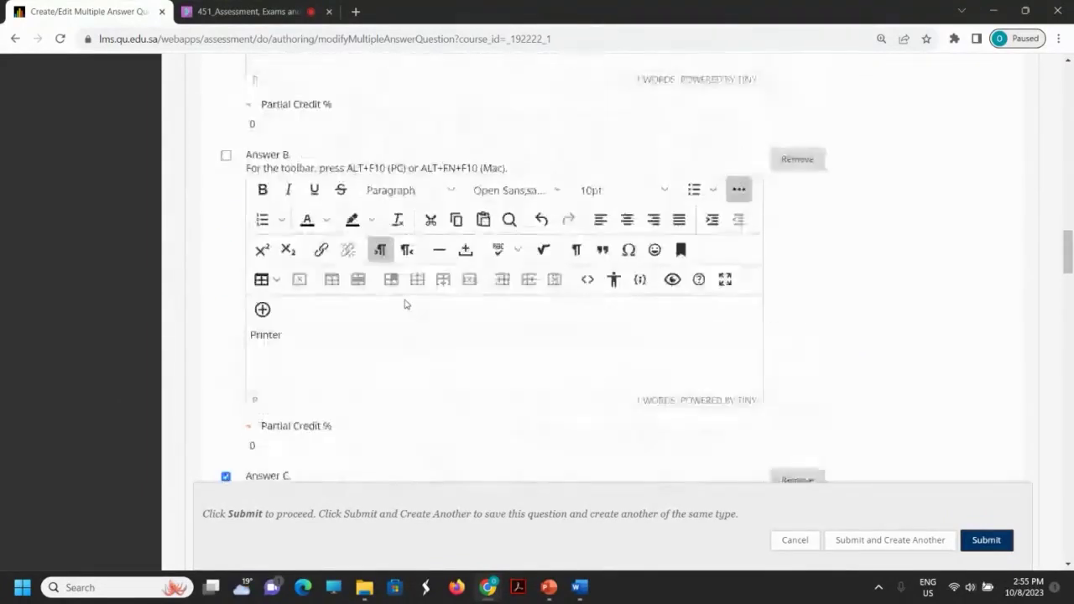
{"action": "scroll", "coordinate": [404, 298], "scroll_direction": "up", "scroll_amount": 3}
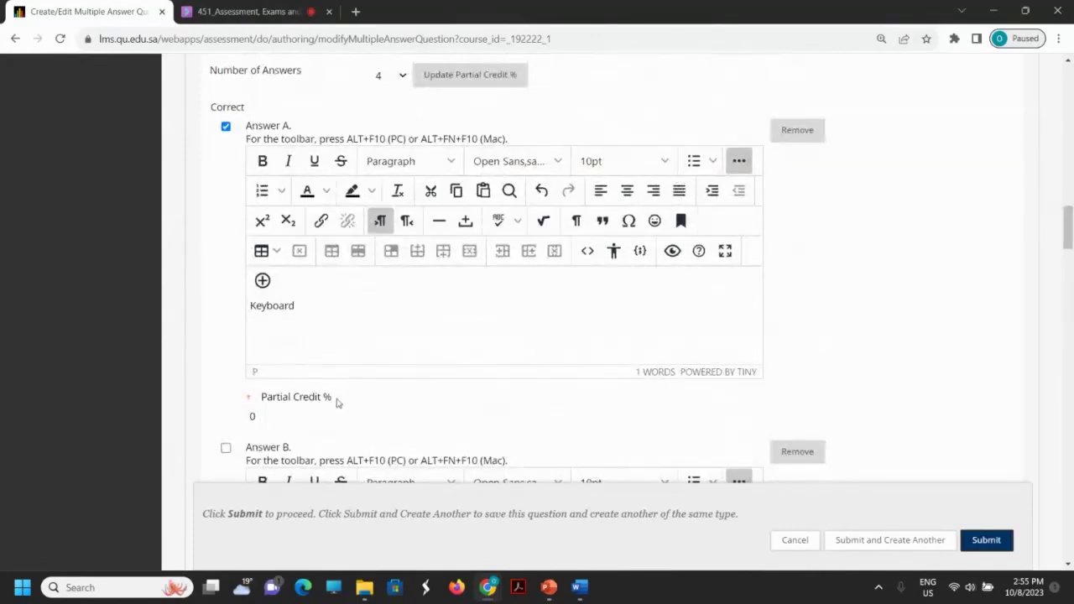
{"action": "double_click", "coordinate": [275, 416]}
{"action": "type", "text": "50"}
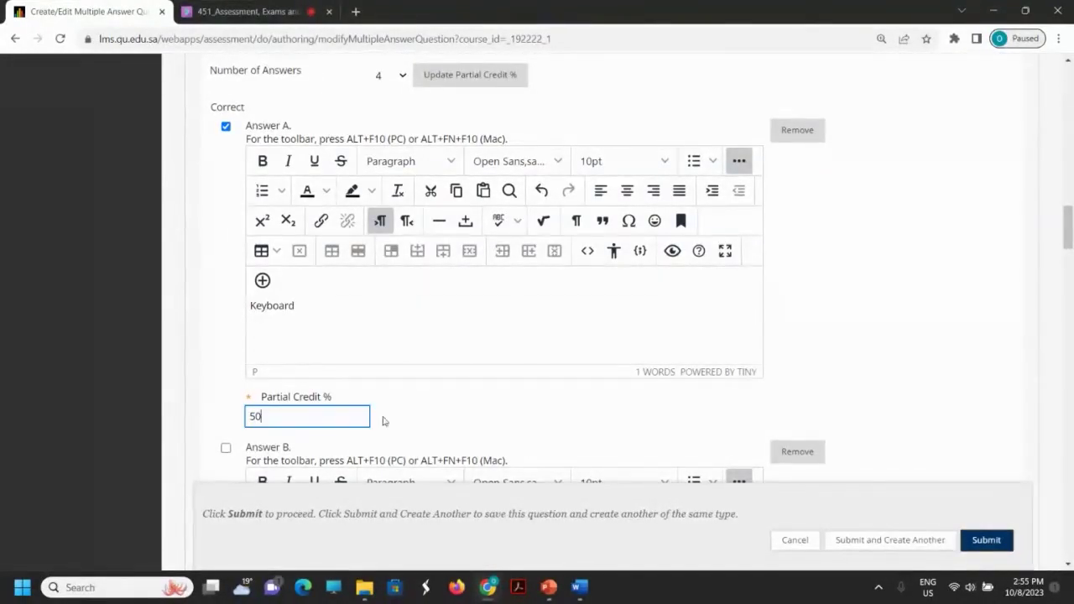
{"action": "left_click", "coordinate": [862, 398]}
- Set the partial credit percentage of Answer C (Scanner) to 50
{"action": "scroll", "coordinate": [859, 380], "scroll_direction": "down", "scroll_amount": 5}
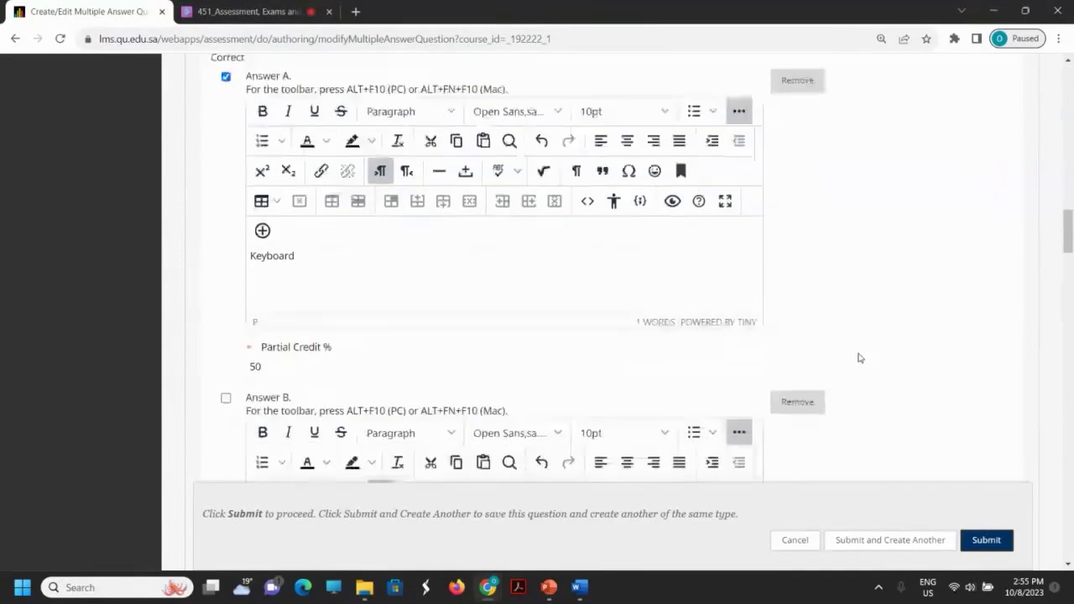
{"action": "scroll", "coordinate": [849, 347], "scroll_direction": "down", "scroll_amount": 3}
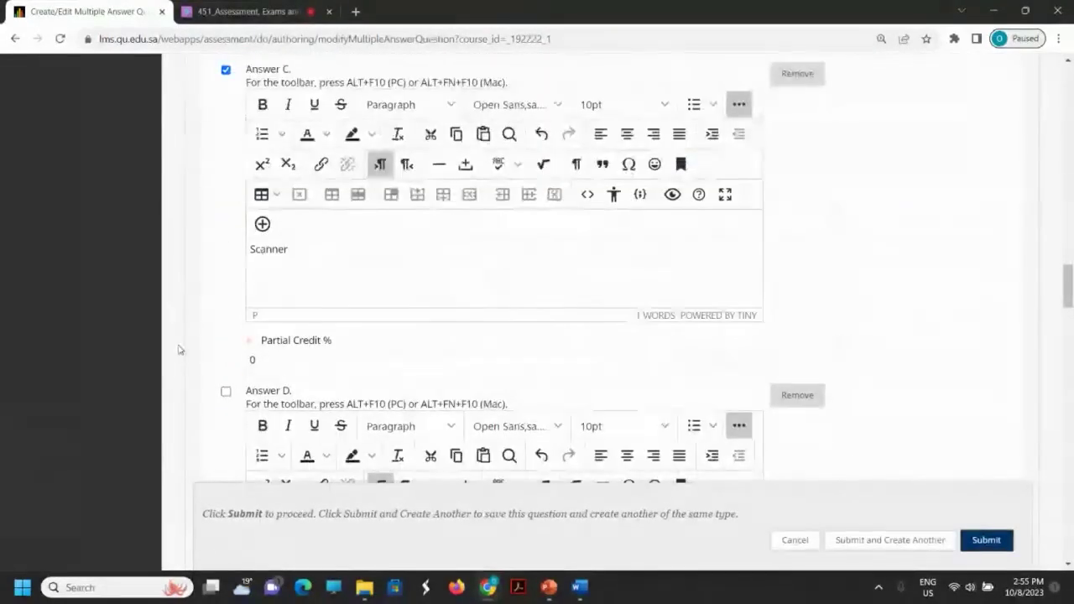
{"action": "double_click", "coordinate": [264, 366]}
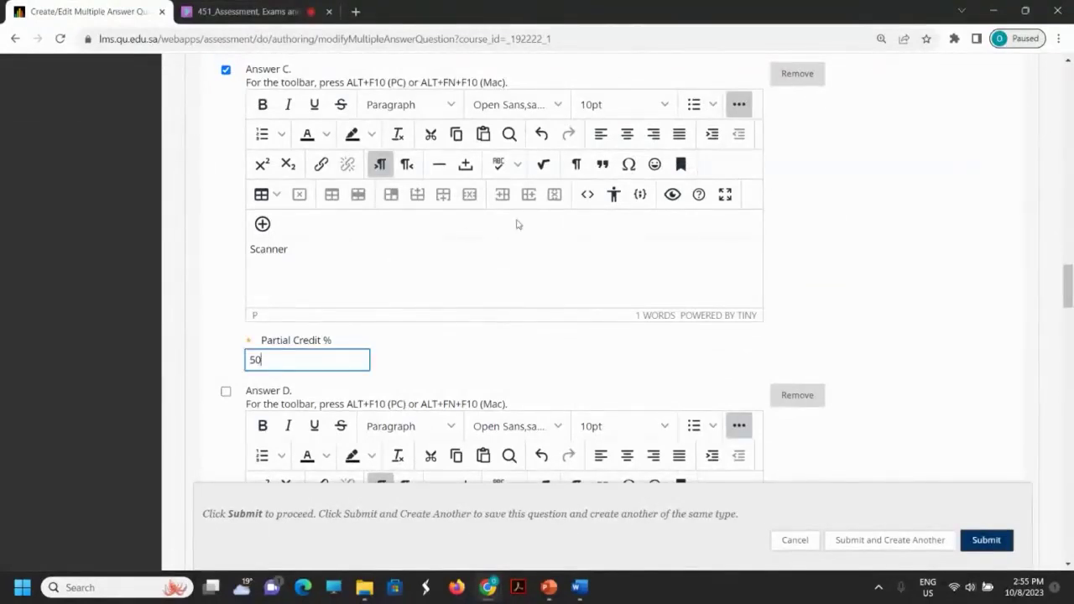
{"action": "left_click", "coordinate": [904, 231]}
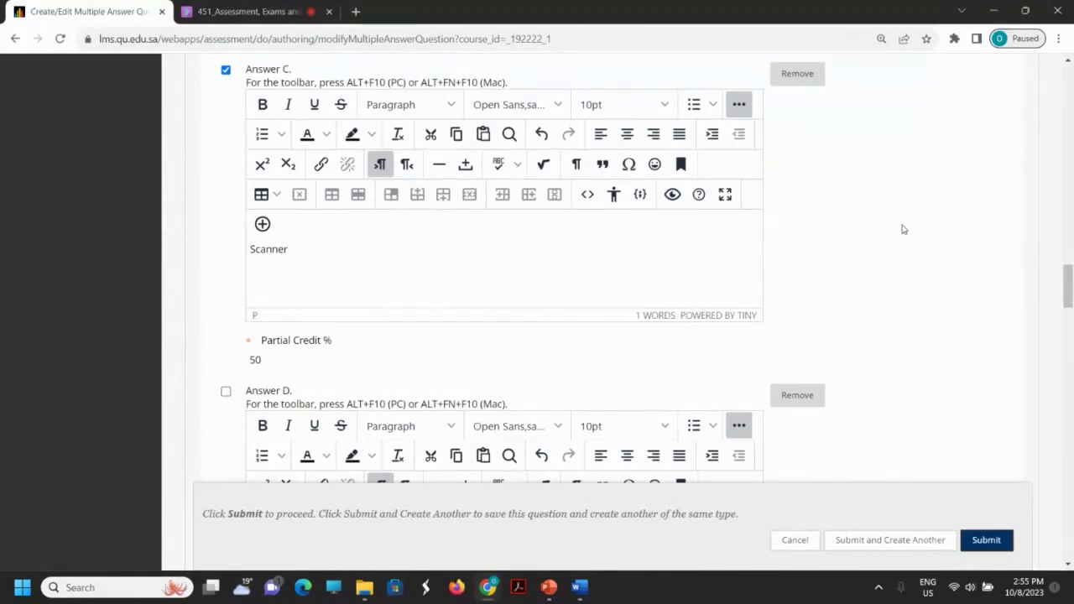
- Check the partial credit values of the answers and update the partial credit percentages for all four answers
{"action": "scroll", "coordinate": [843, 242], "scroll_direction": "up", "scroll_amount": 5}
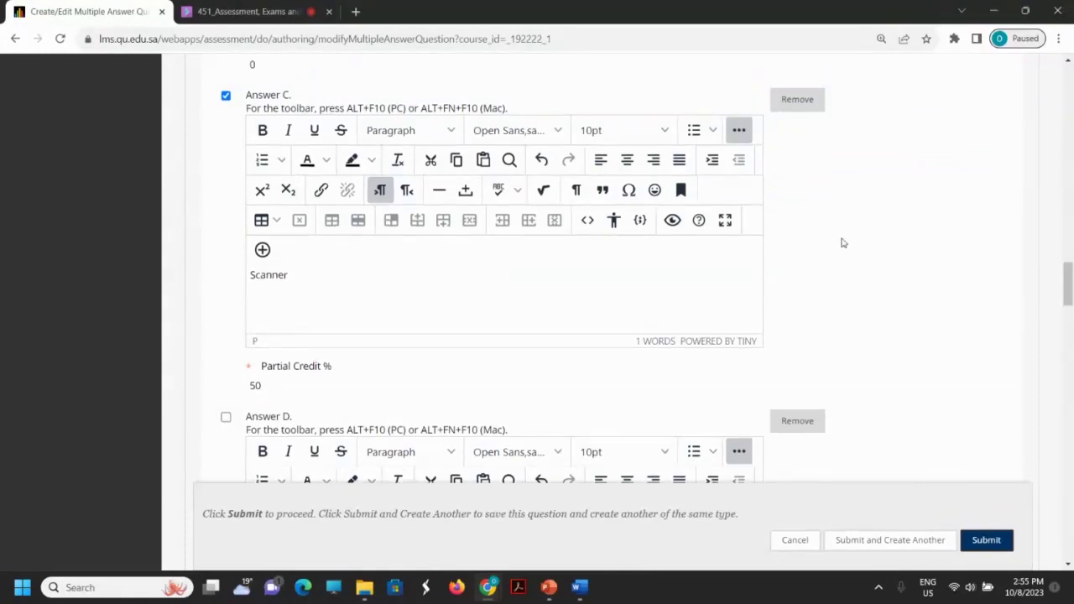
{"action": "scroll", "coordinate": [842, 245], "scroll_direction": "up", "scroll_amount": 4}
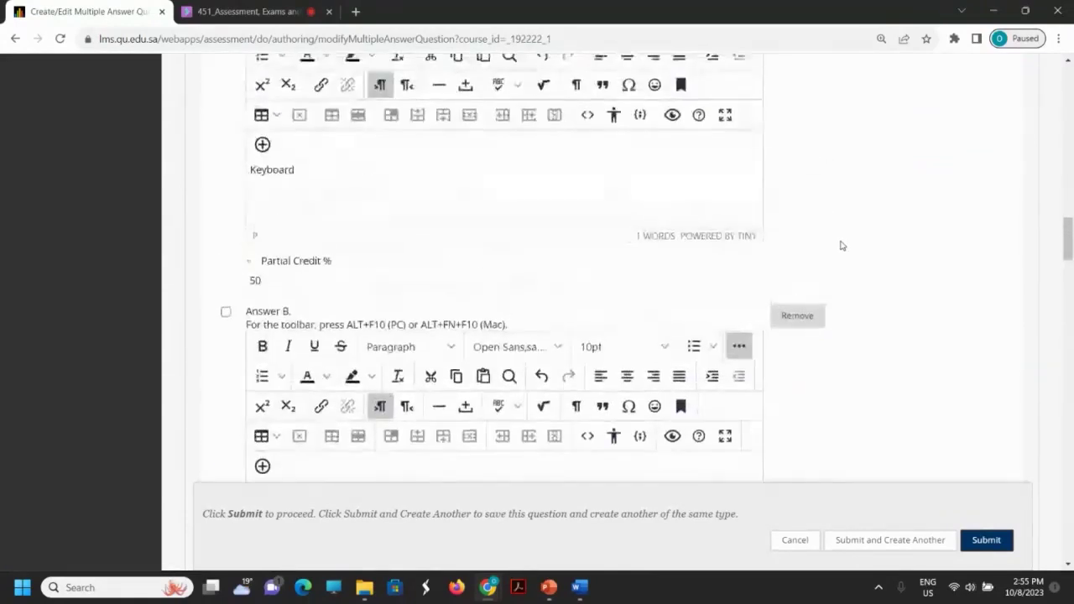
{"action": "scroll", "coordinate": [842, 245], "scroll_direction": "down", "scroll_amount": 2}
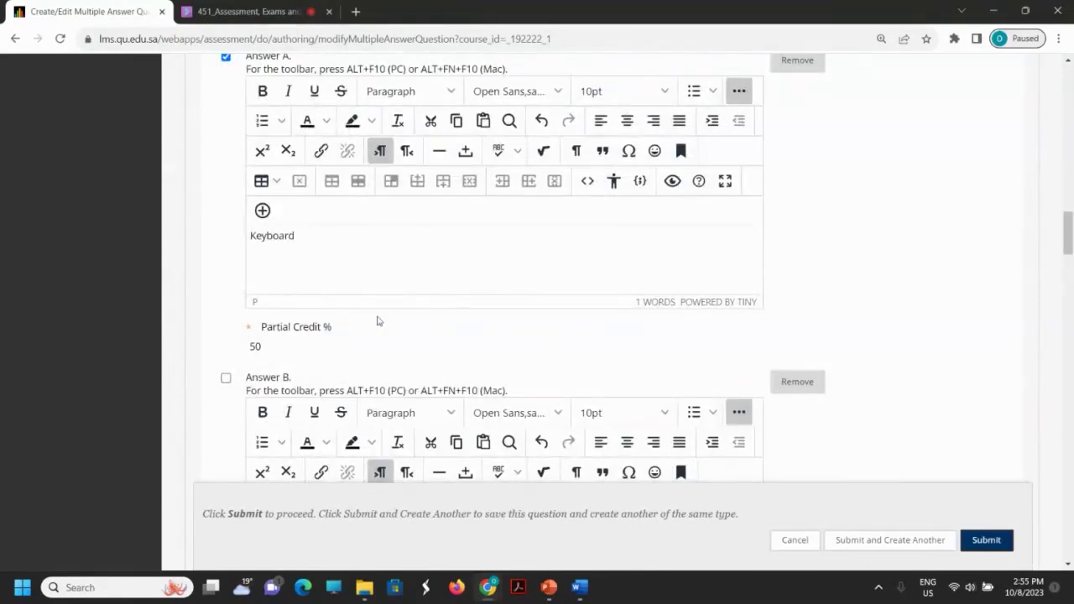
{"action": "scroll", "coordinate": [946, 334], "scroll_direction": "down", "scroll_amount": 6}
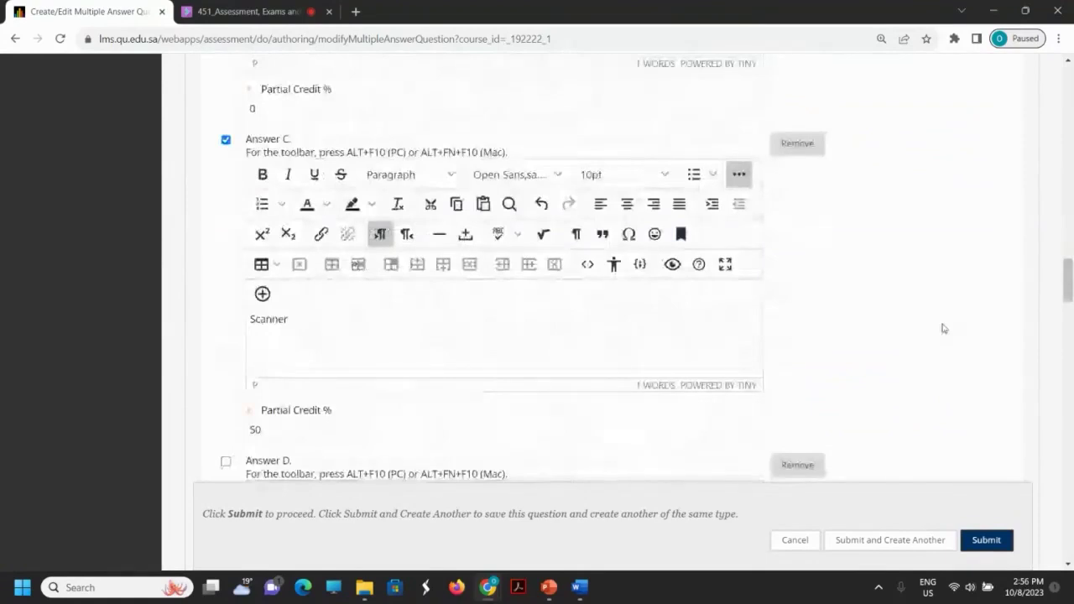
{"action": "scroll", "coordinate": [942, 328], "scroll_direction": "up", "scroll_amount": 6}
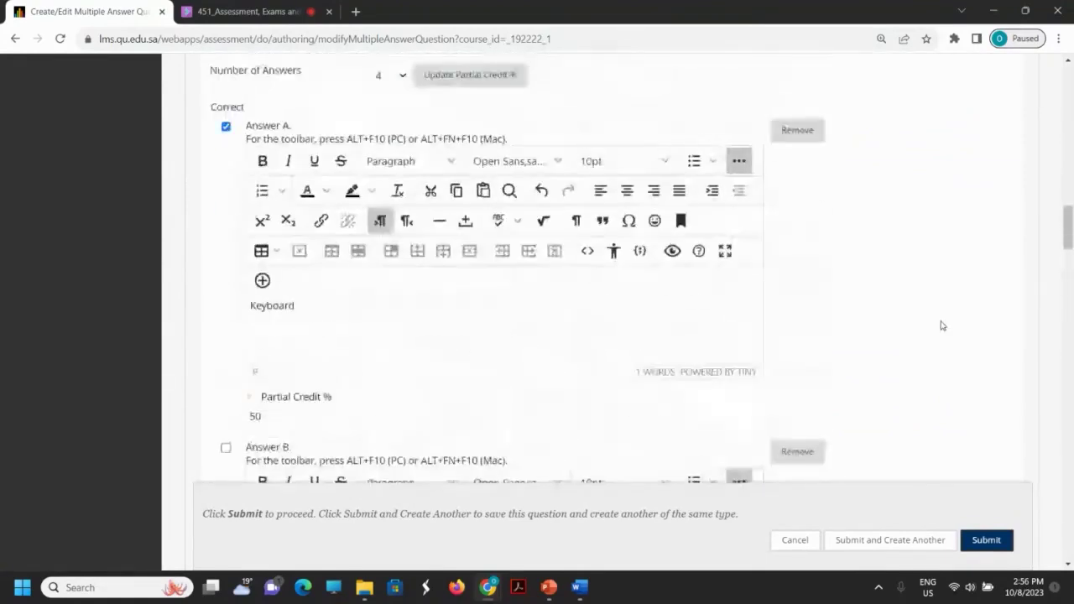
{"action": "scroll", "coordinate": [942, 326], "scroll_direction": "up", "scroll_amount": 2}
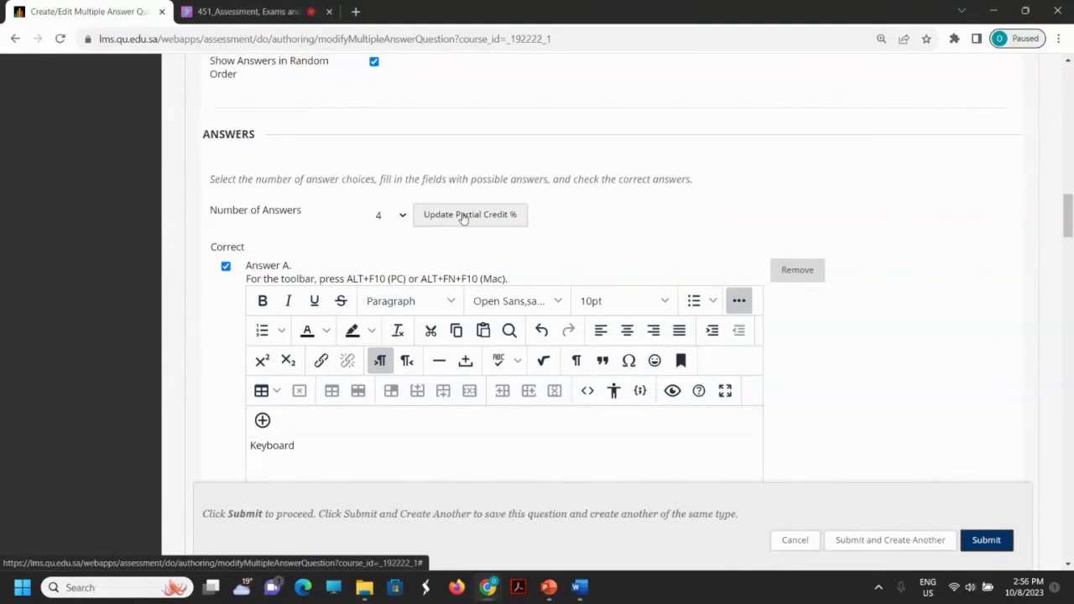
{"action": "left_click", "coordinate": [462, 217]}
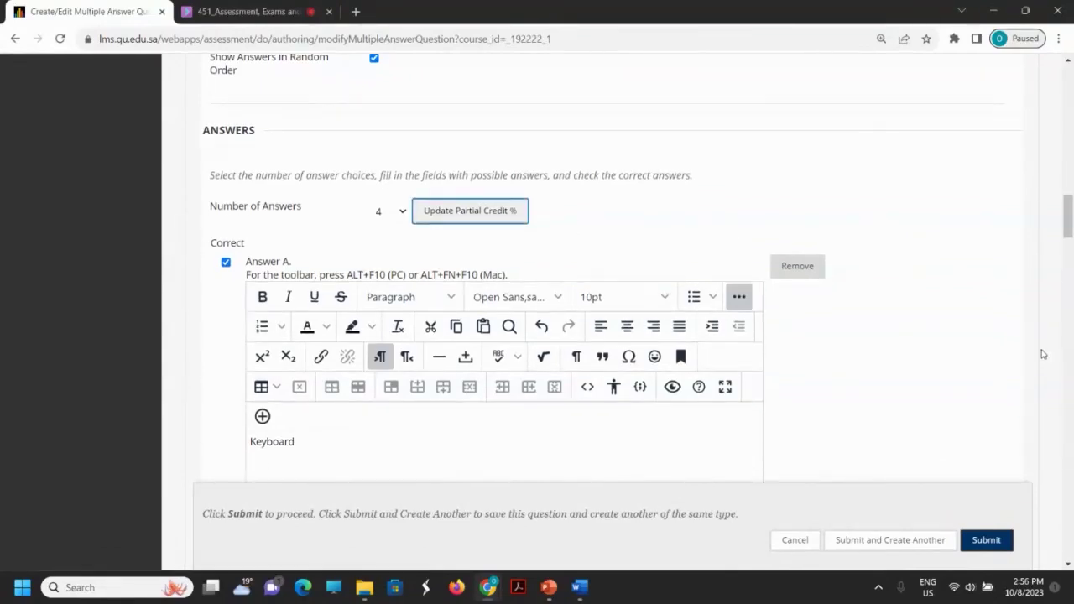
- Review the partial credit percentages and correct marks of all four answers, along with the feedback section of the question
{"action": "scroll", "coordinate": [1042, 354], "scroll_direction": "down", "scroll_amount": 2}
{"action": "scroll", "coordinate": [1040, 353], "scroll_direction": "down", "scroll_amount": 3}
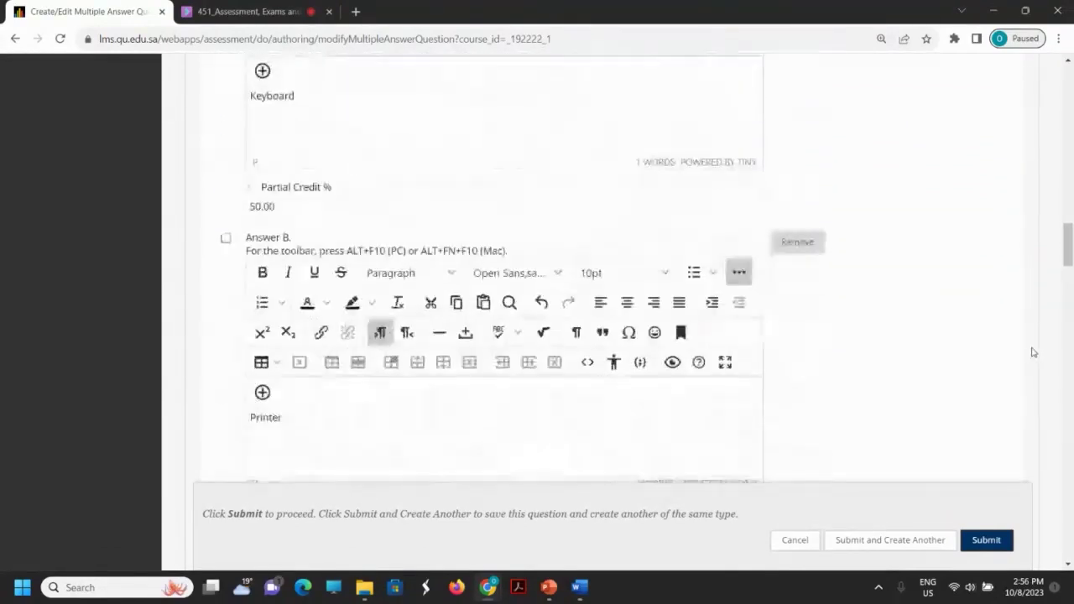
{"action": "scroll", "coordinate": [1032, 352], "scroll_direction": "down", "scroll_amount": 3}
{"action": "scroll", "coordinate": [1030, 350], "scroll_direction": "down", "scroll_amount": 4}
{"action": "scroll", "coordinate": [1030, 349], "scroll_direction": "down", "scroll_amount": 4}
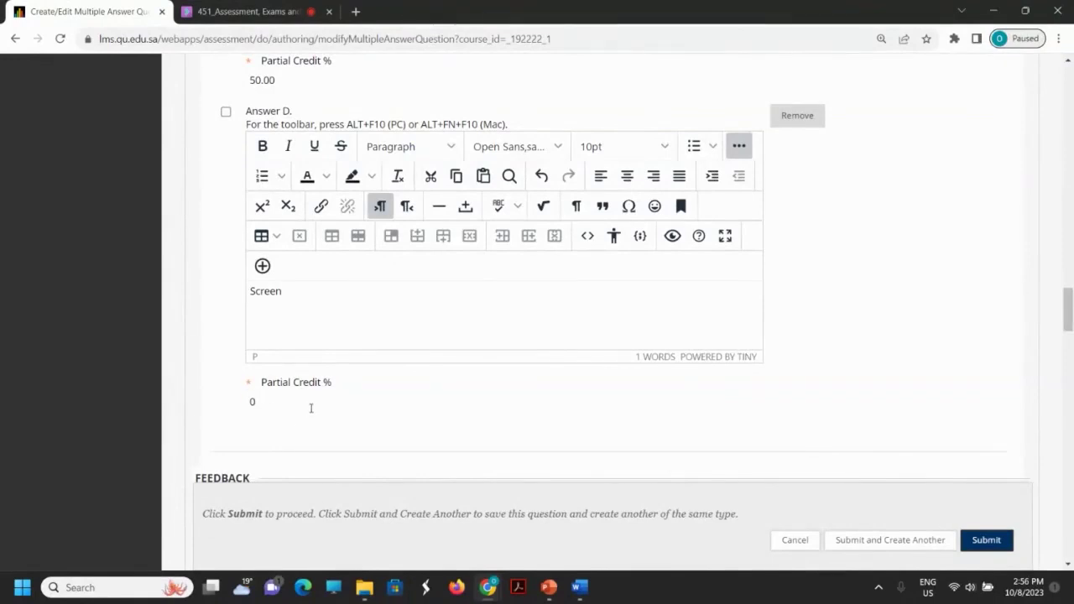
{"action": "scroll", "coordinate": [310, 408], "scroll_direction": "up", "scroll_amount": 10}
{"action": "scroll", "coordinate": [310, 408], "scroll_direction": "up", "scroll_amount": 5}
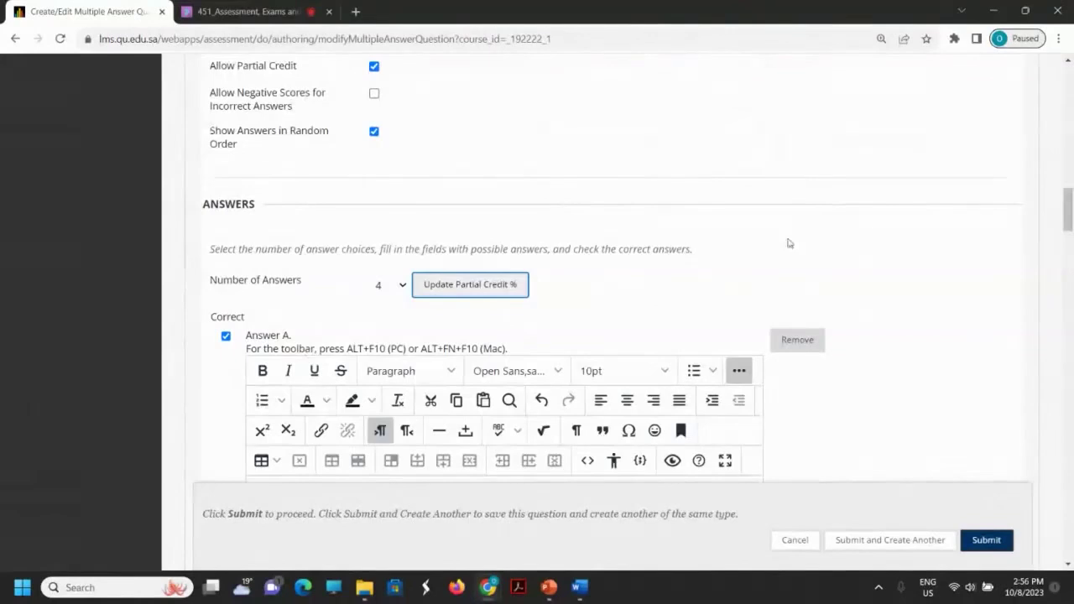
{"action": "left_click", "coordinate": [931, 282]}
{"action": "scroll", "coordinate": [931, 284], "scroll_direction": "down", "scroll_amount": 2}
{"action": "scroll", "coordinate": [932, 284], "scroll_direction": "down", "scroll_amount": 11}
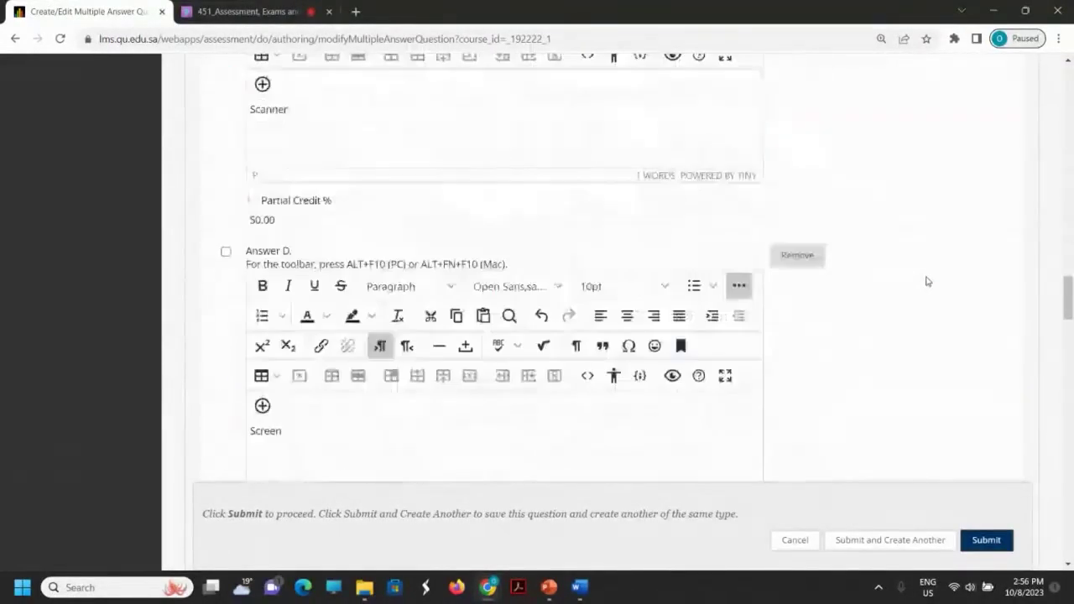
{"action": "scroll", "coordinate": [927, 281], "scroll_direction": "down", "scroll_amount": 2}
{"action": "scroll", "coordinate": [927, 281], "scroll_direction": "down", "scroll_amount": 6}
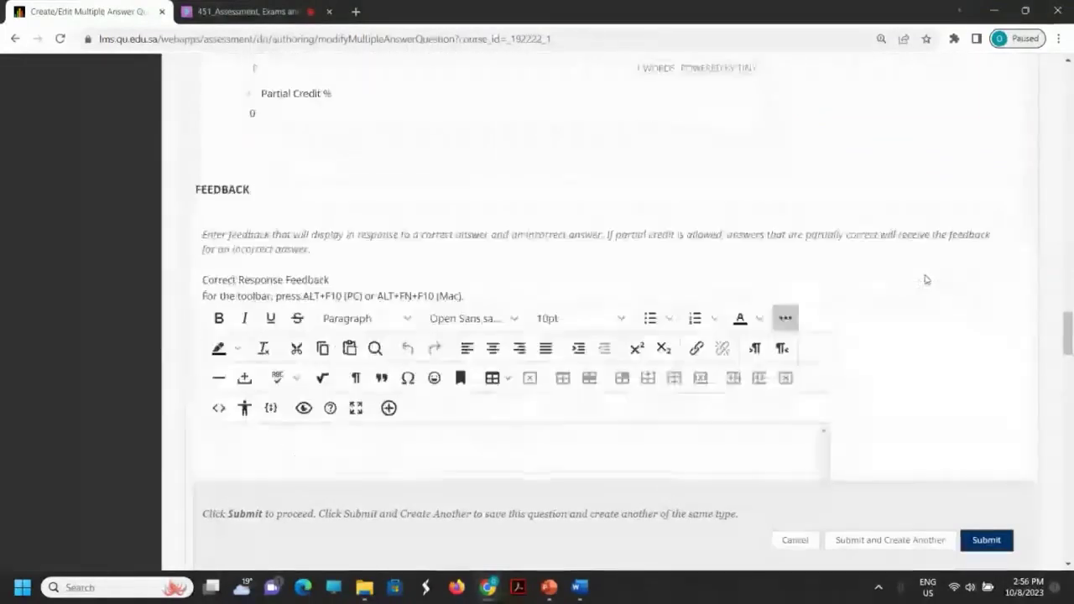
{"action": "scroll", "coordinate": [926, 279], "scroll_direction": "up", "scroll_amount": 15}
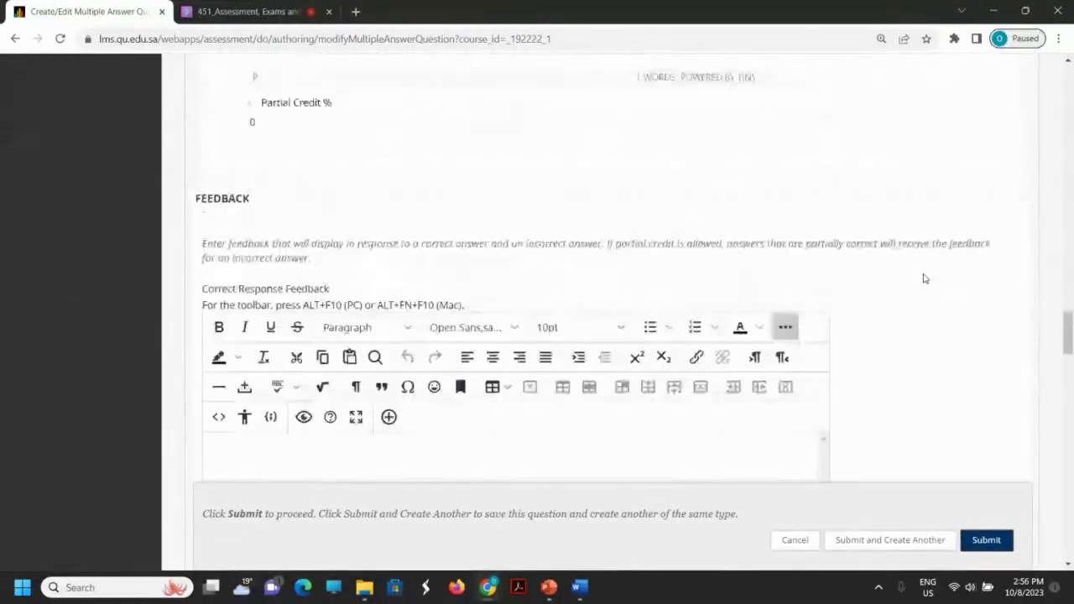
{"action": "scroll", "coordinate": [925, 277], "scroll_direction": "up", "scroll_amount": 9}
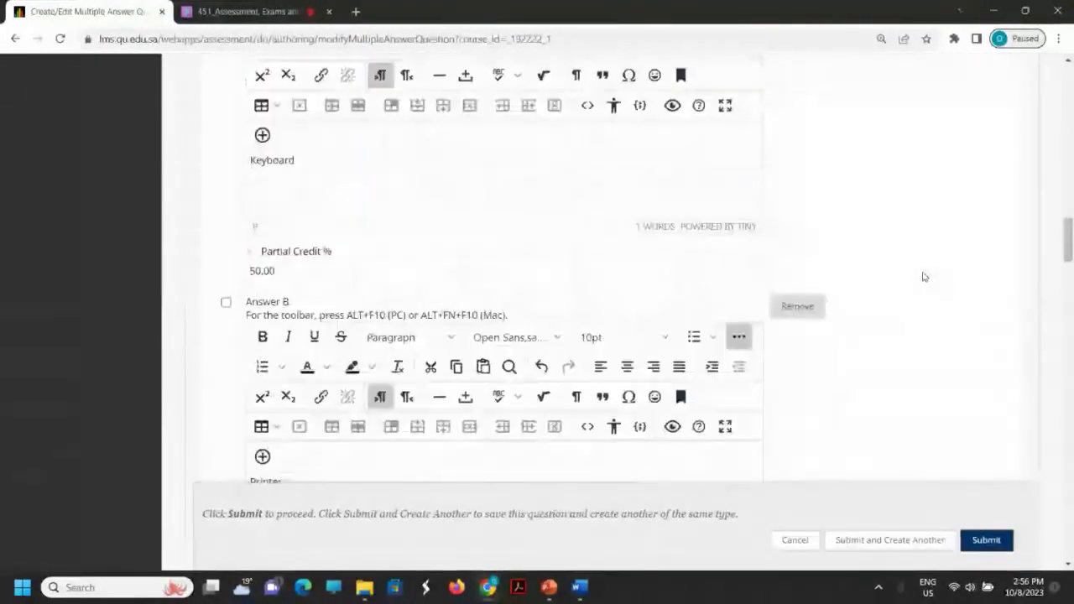
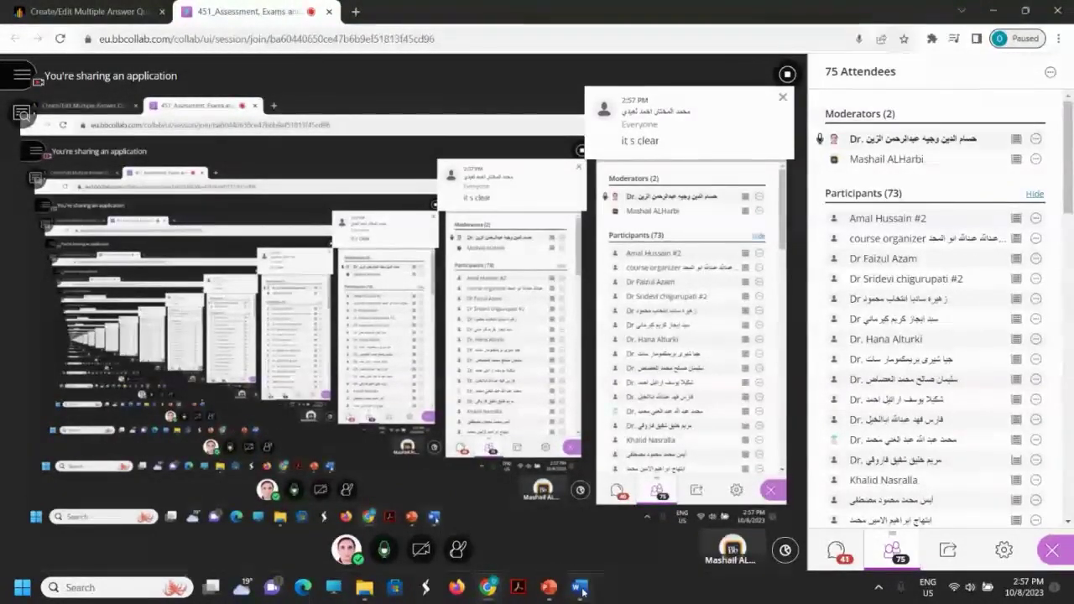
- Return to the Multiple Answer question, submit it and start another question of the same type
{"action": "mouse_move", "coordinate": [581, 589]}
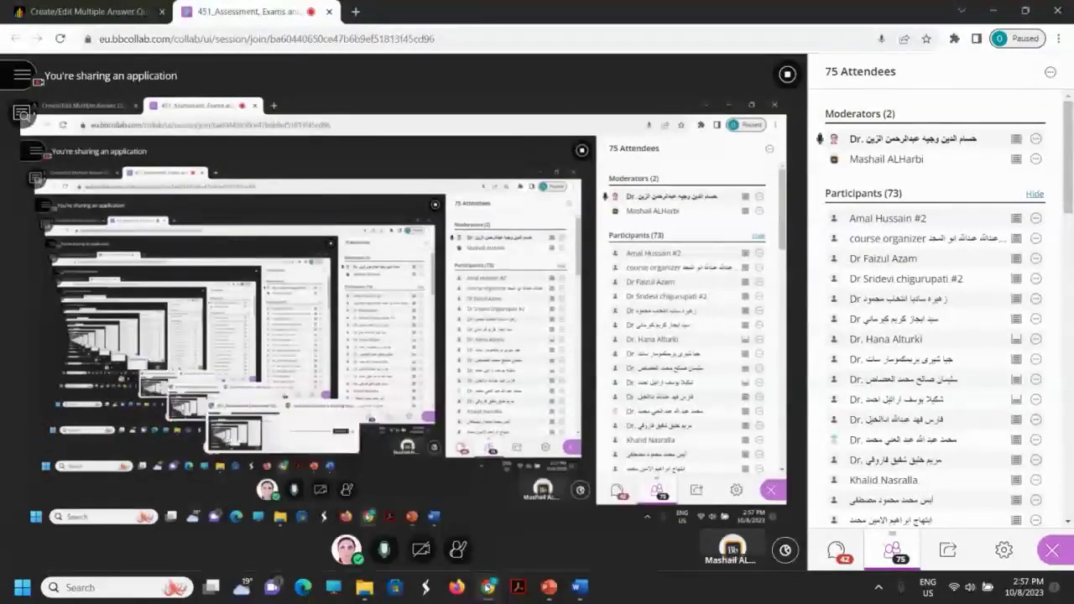
{"action": "mouse_move", "coordinate": [488, 589]}
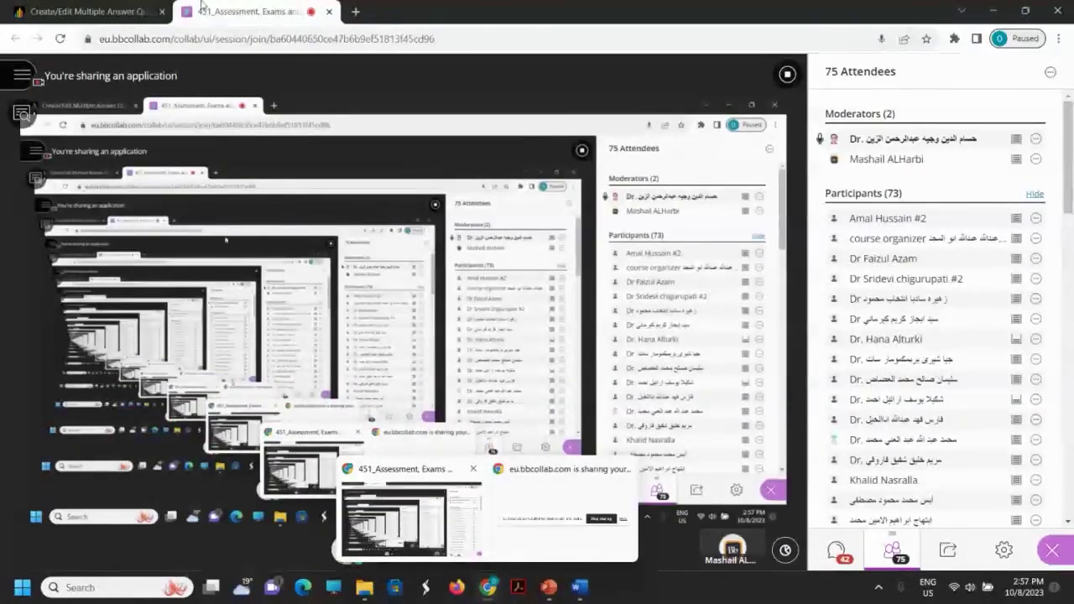
{"action": "left_click", "coordinate": [116, 7]}
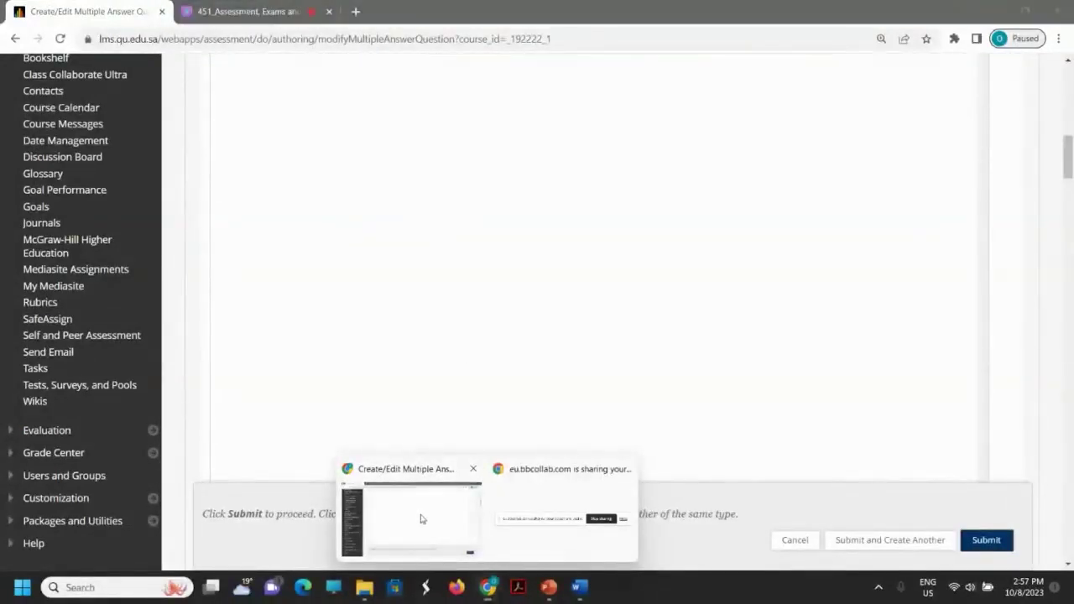
{"action": "scroll", "coordinate": [552, 174], "scroll_direction": "up", "scroll_amount": 5}
{"action": "scroll", "coordinate": [552, 174], "scroll_direction": "up", "scroll_amount": 3}
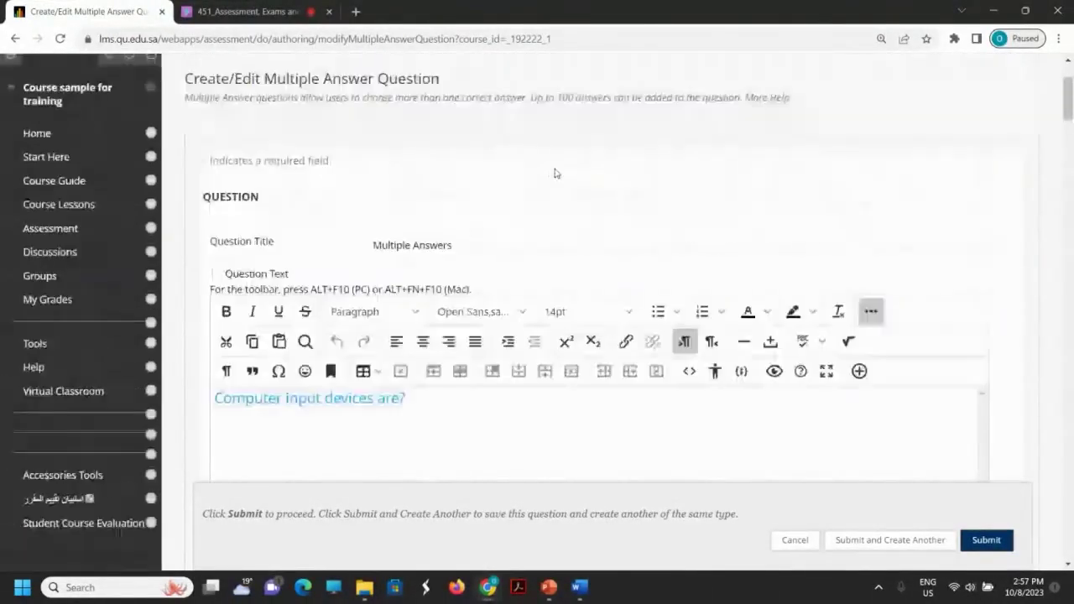
{"action": "scroll", "coordinate": [561, 173], "scroll_direction": "down", "scroll_amount": 4}
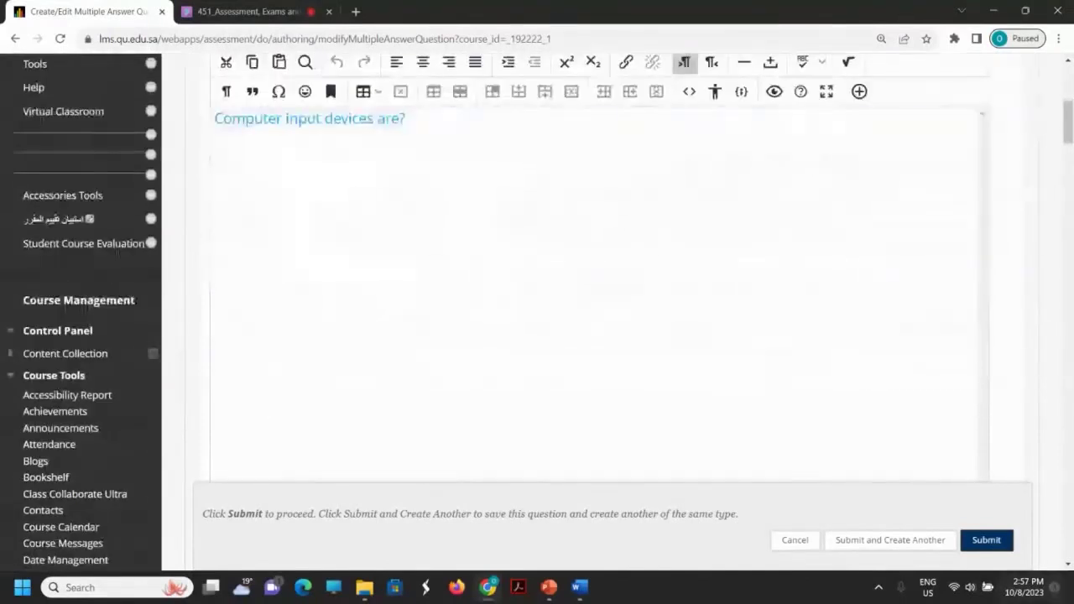
{"action": "left_click", "coordinate": [881, 544]}
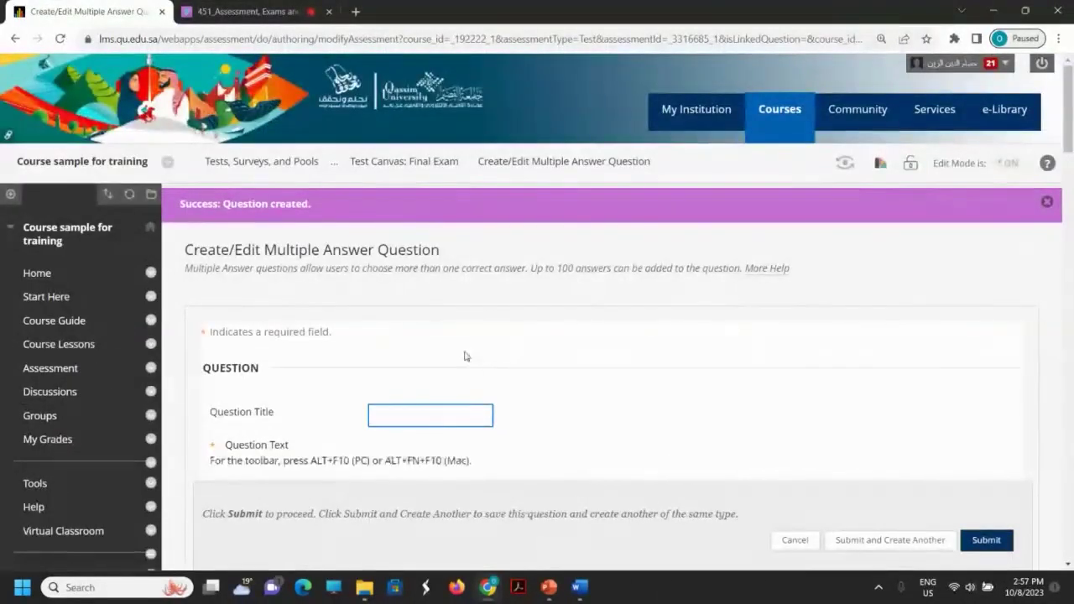
- Set the new question's title to "Multiple Answers"
{"action": "scroll", "coordinate": [437, 335], "scroll_direction": "down", "scroll_amount": 2}
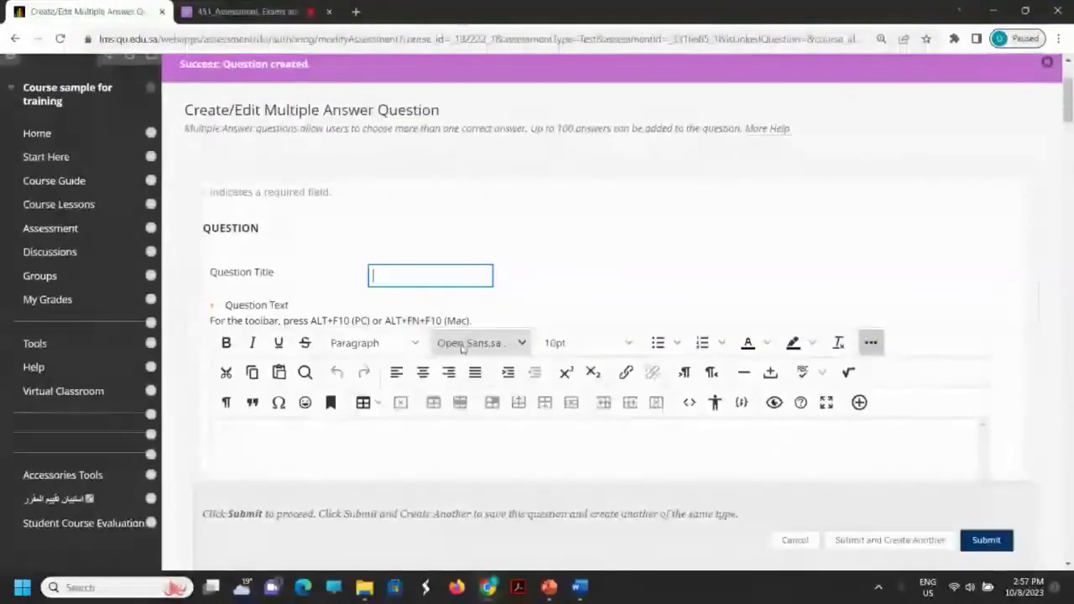
{"action": "left_click", "coordinate": [386, 279]}
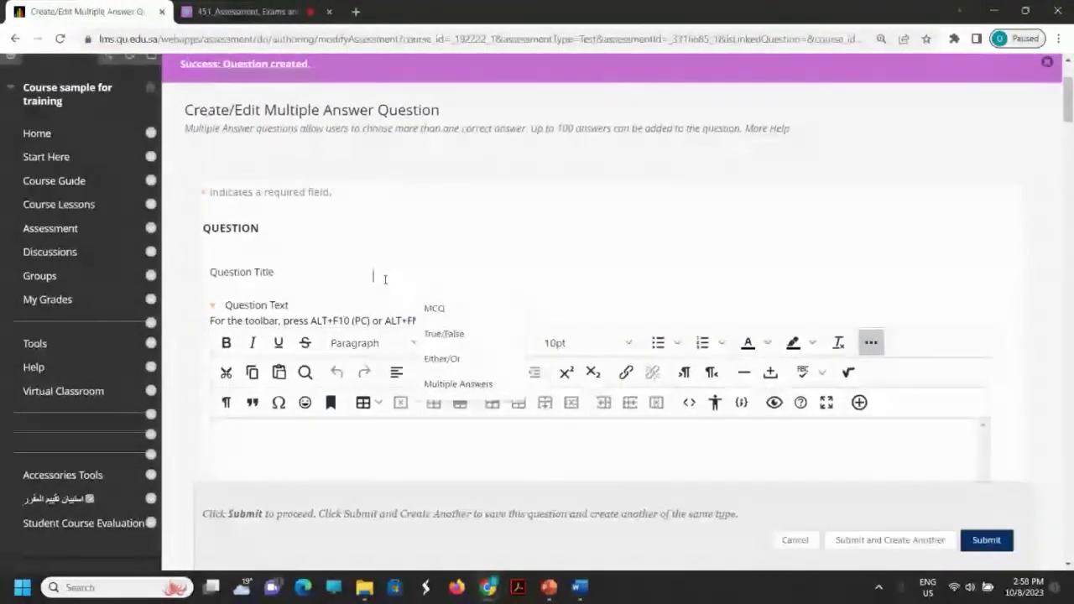
{"action": "left_click", "coordinate": [443, 383]}
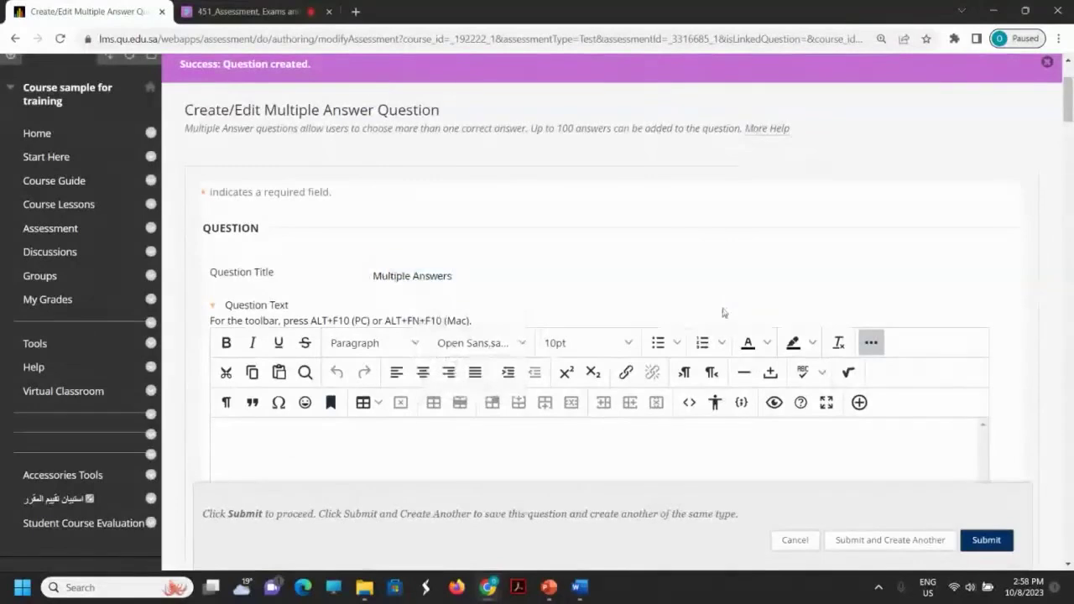
- Copy "Computer hardware are?" from the Word document into the question text, keeping its formatting
{"action": "scroll", "coordinate": [715, 290], "scroll_direction": "down", "scroll_amount": 3}
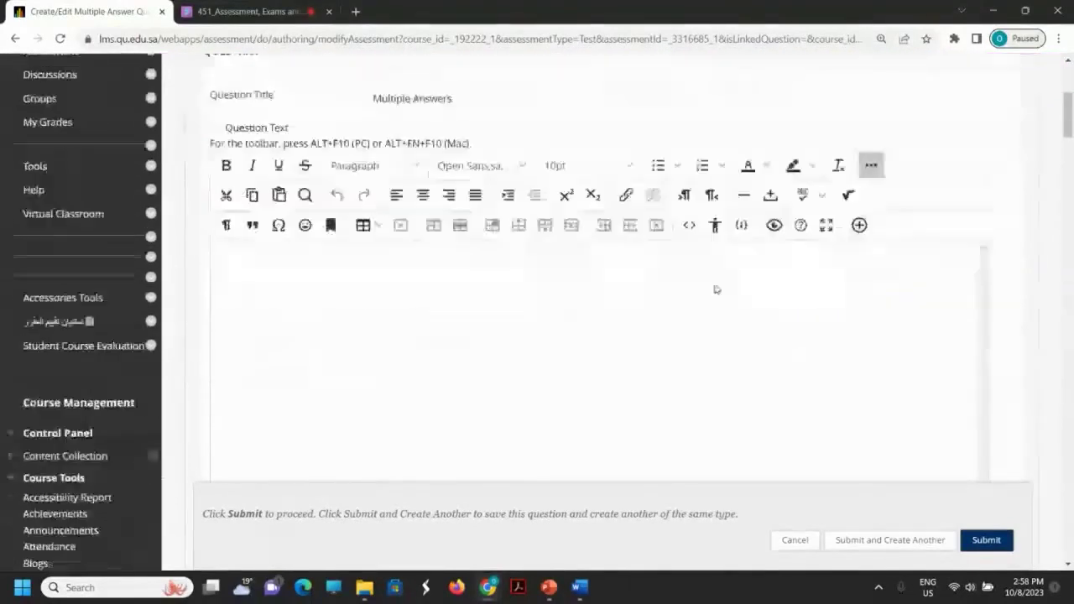
{"action": "left_click", "coordinate": [280, 244]}
{"action": "left_click", "coordinate": [587, 593]}
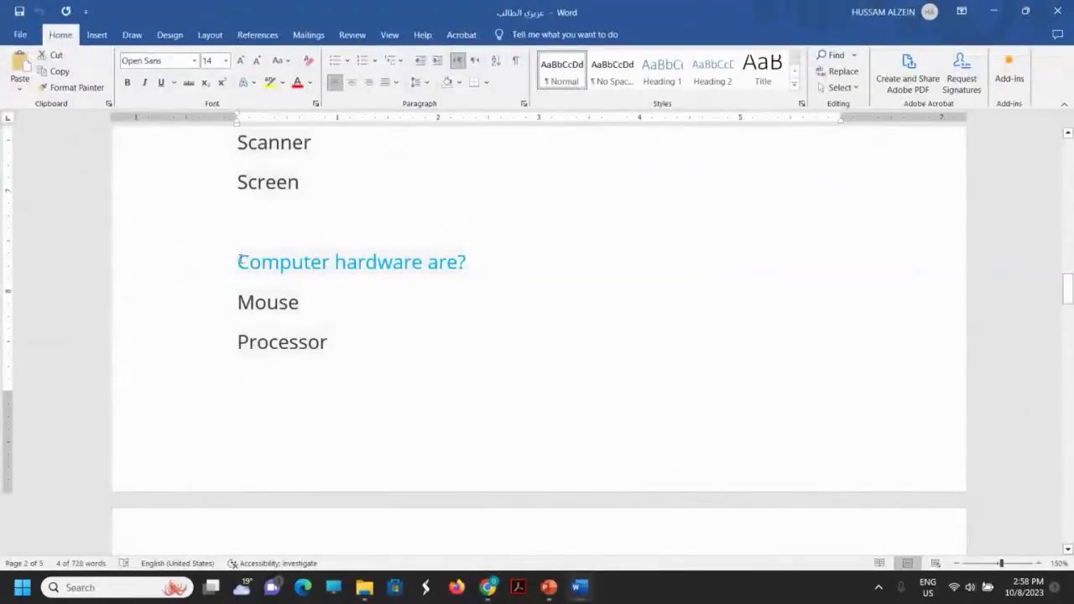
{"action": "left_click_drag", "start_coordinate": [238, 261], "coordinate": [485, 259]}
{"action": "key", "text": "ctrl+c"}
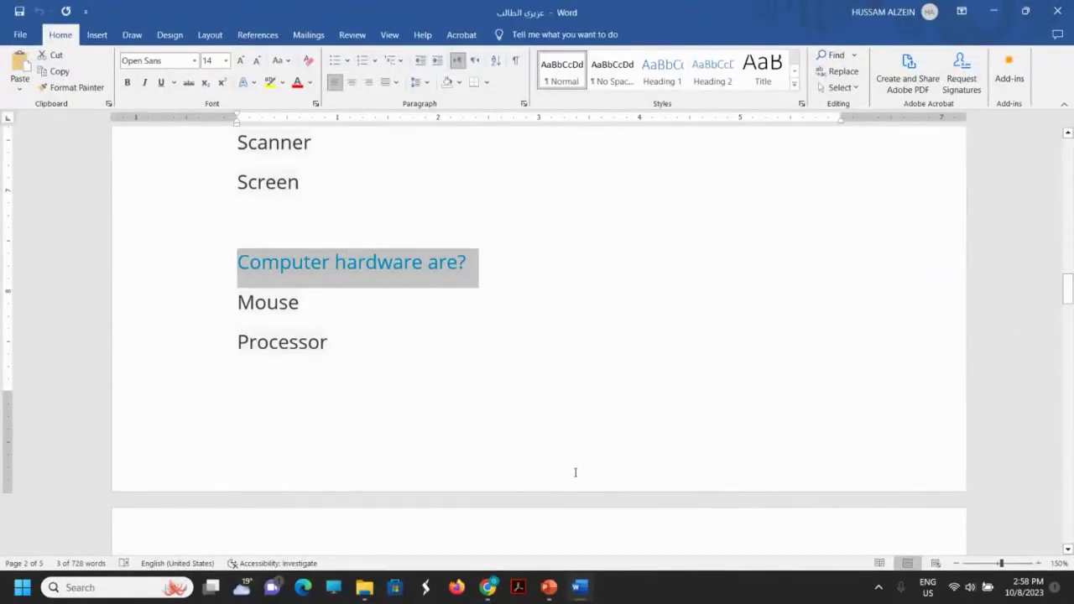
{"action": "left_click", "coordinate": [491, 590]}
{"action": "left_click", "coordinate": [361, 495]}
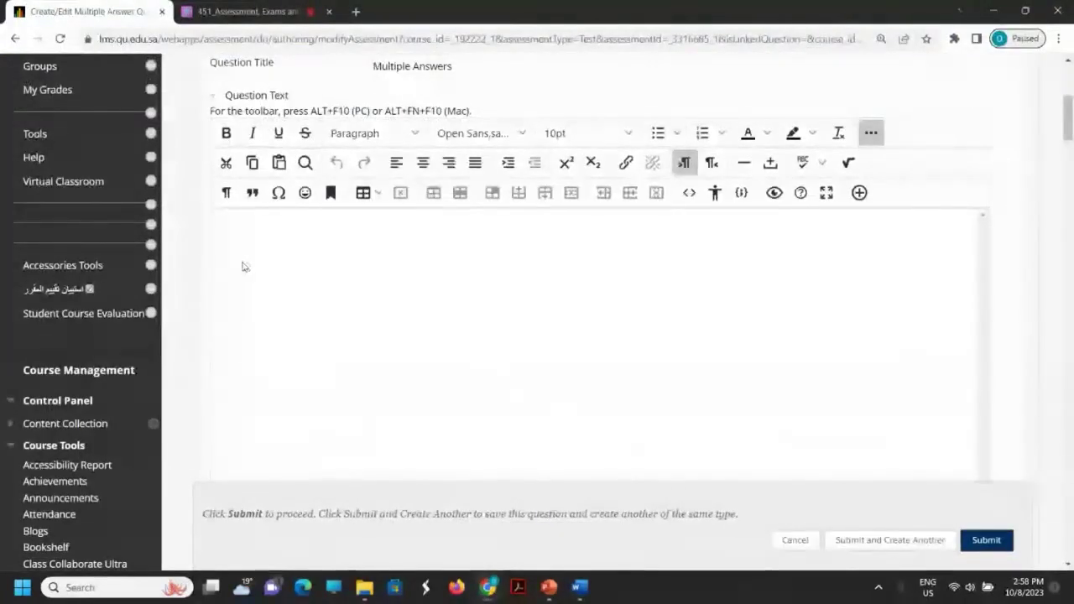
{"action": "key", "text": "ctrl+v"}
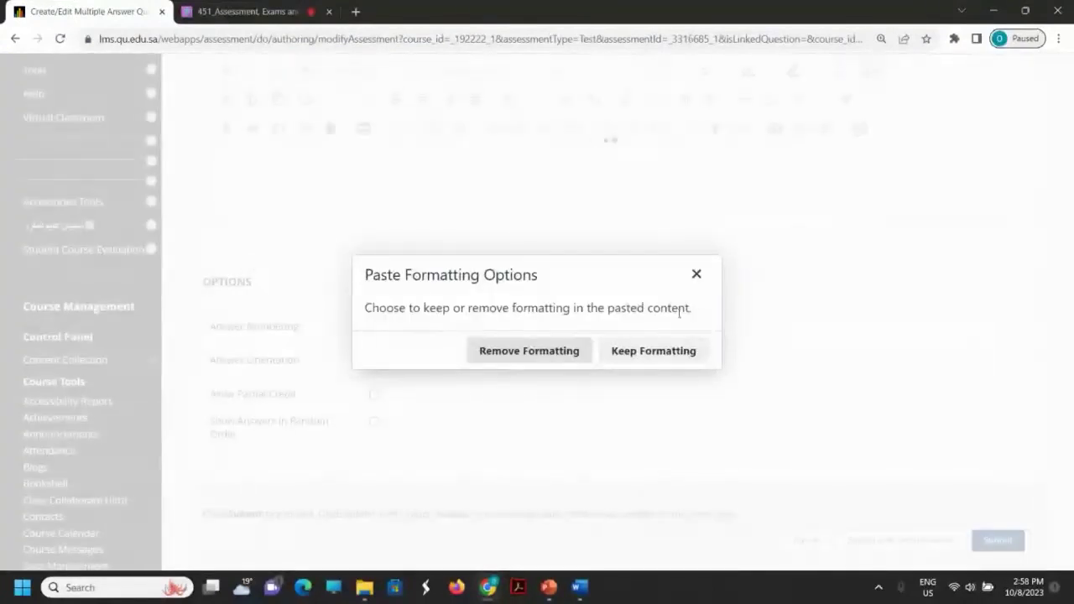
{"action": "left_click", "coordinate": [650, 352]}
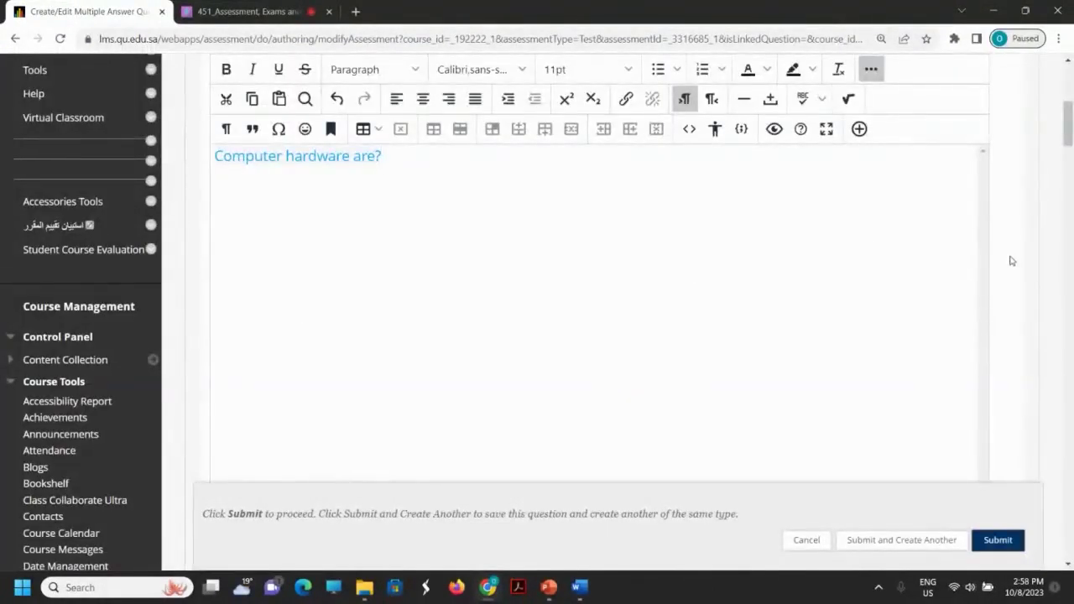
- Set the question's answer numbering to Uppercase Letters (A, B, C)
{"action": "scroll", "coordinate": [1011, 261], "scroll_direction": "down", "scroll_amount": 7}
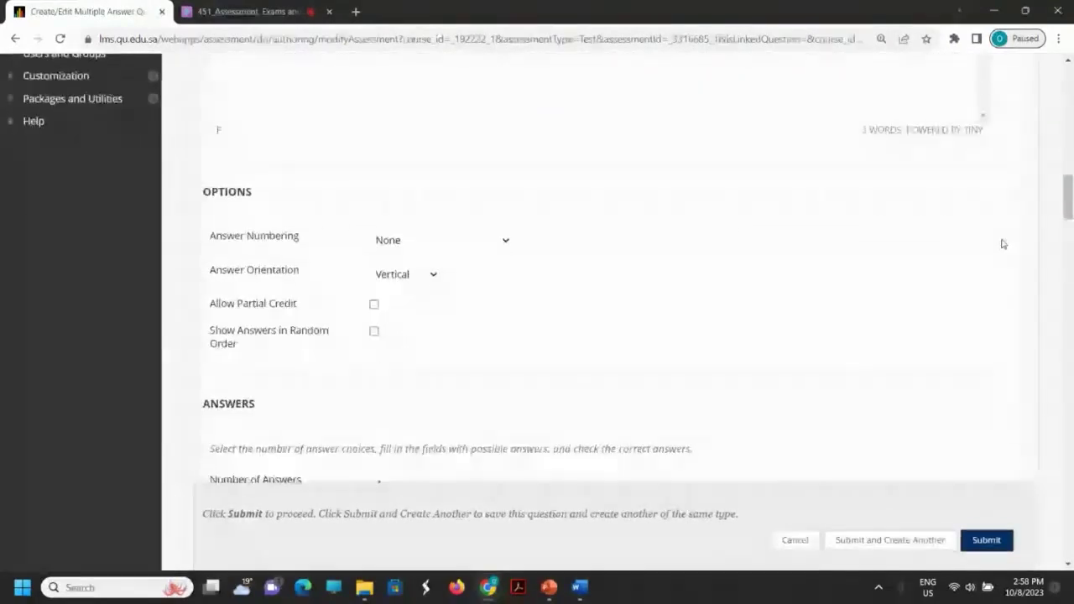
{"action": "scroll", "coordinate": [1003, 243], "scroll_direction": "down", "scroll_amount": 2}
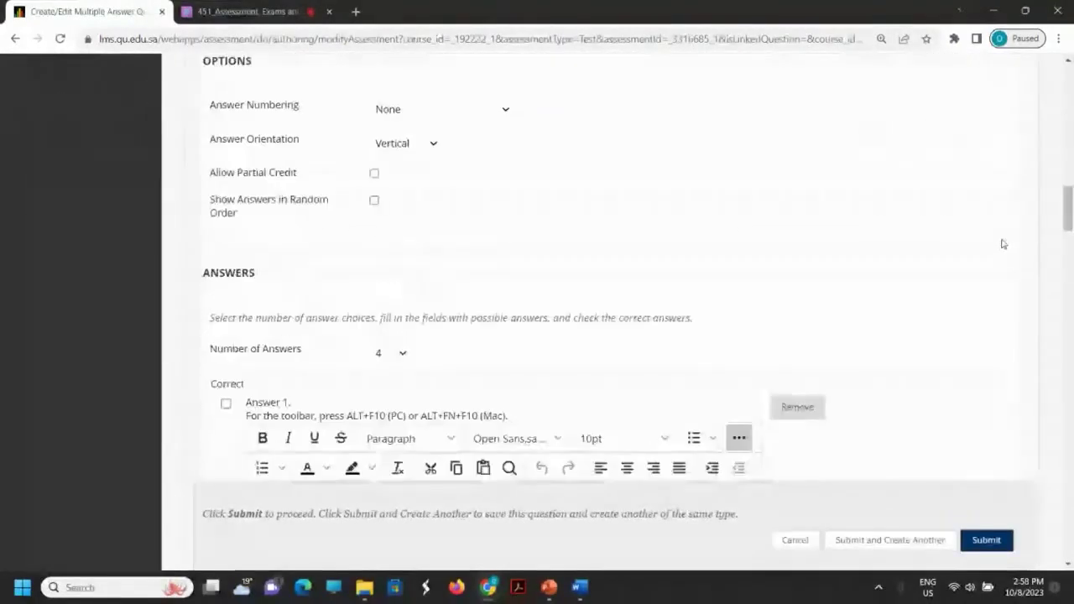
{"action": "left_click", "coordinate": [461, 109]}
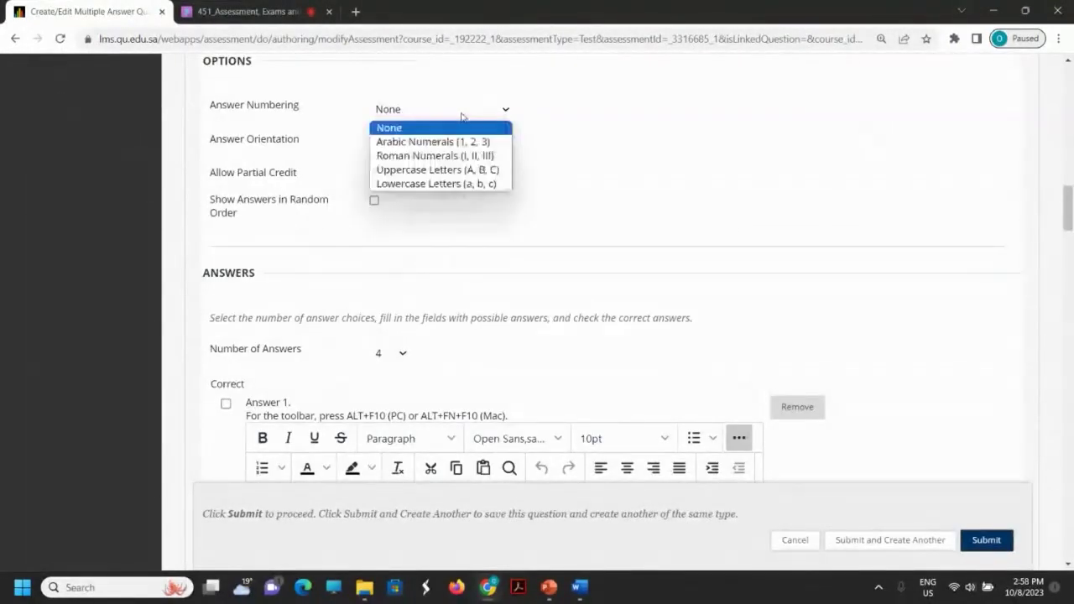
{"action": "left_click", "coordinate": [460, 171]}
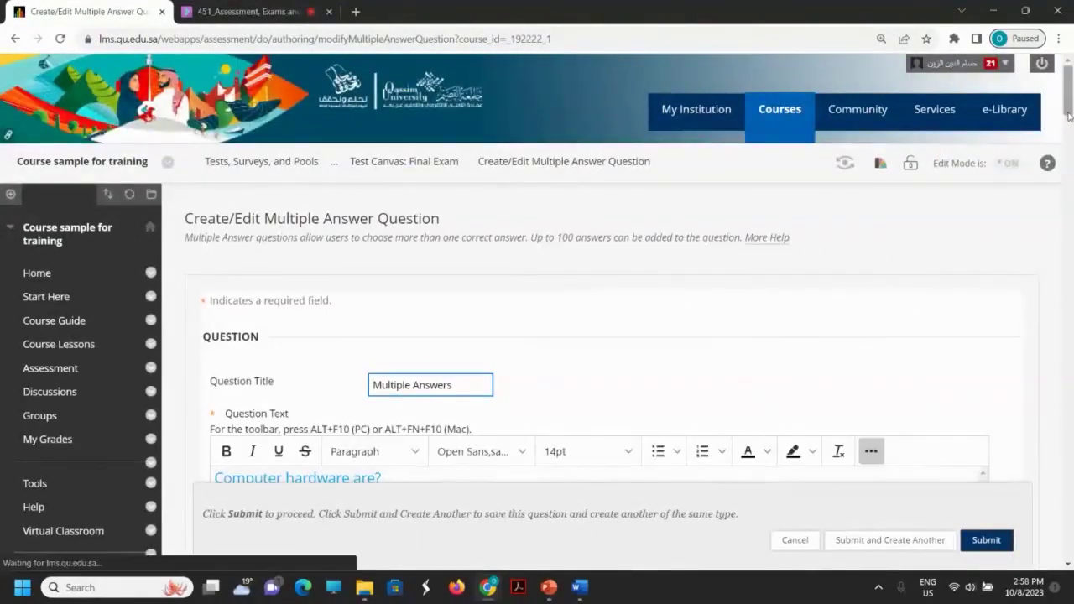
- Allow partial credit for the question and show its answers in random order
{"action": "left_click_drag", "start_coordinate": [1068, 99], "coordinate": [1063, 218]}
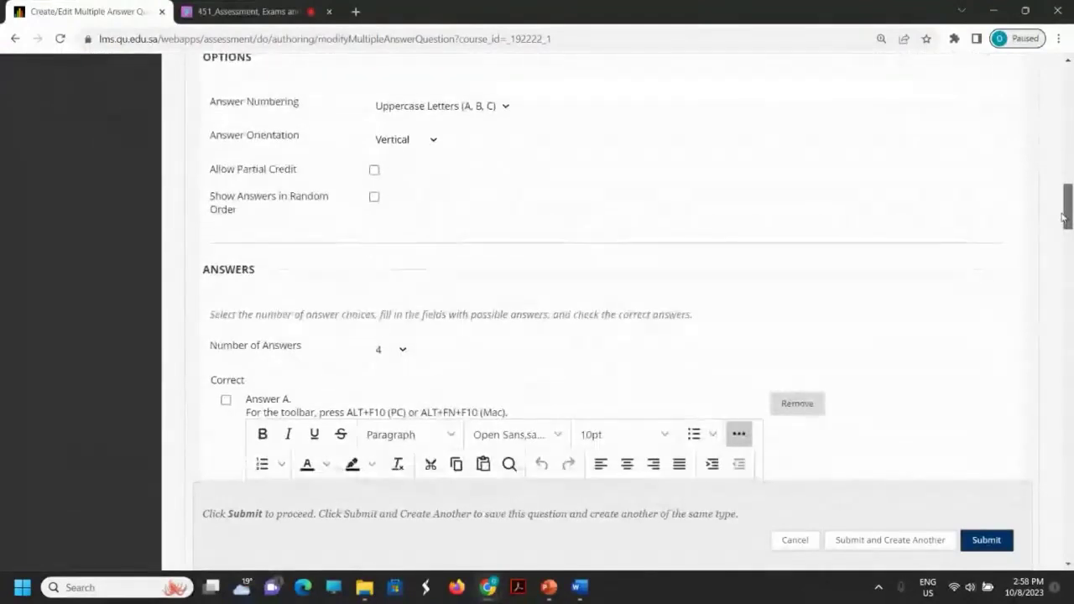
{"action": "scroll", "coordinate": [431, 199], "scroll_direction": "up", "scroll_amount": 2}
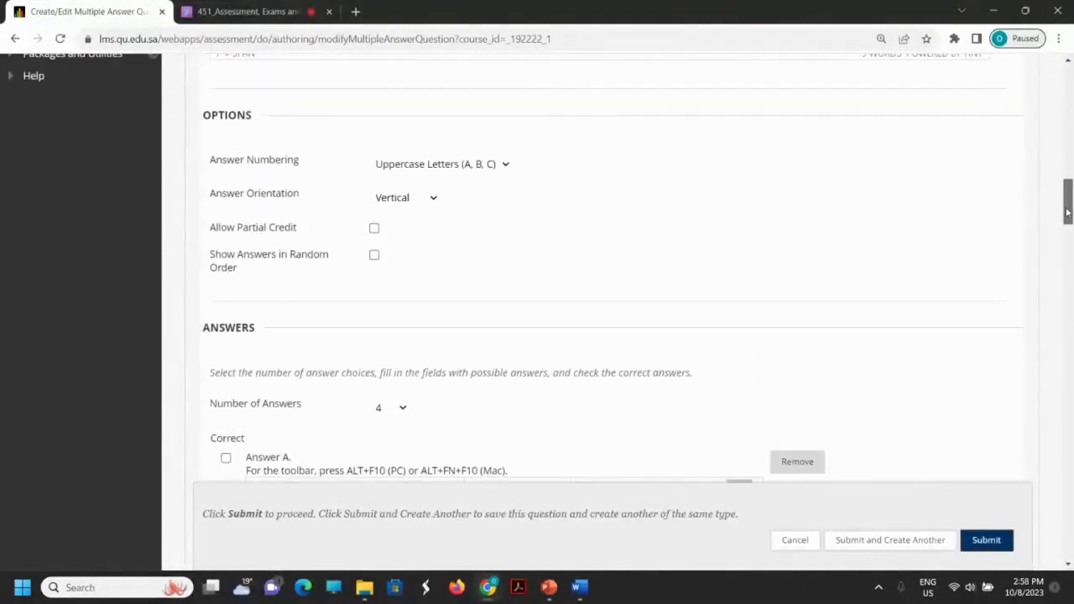
{"action": "left_click", "coordinate": [374, 229]}
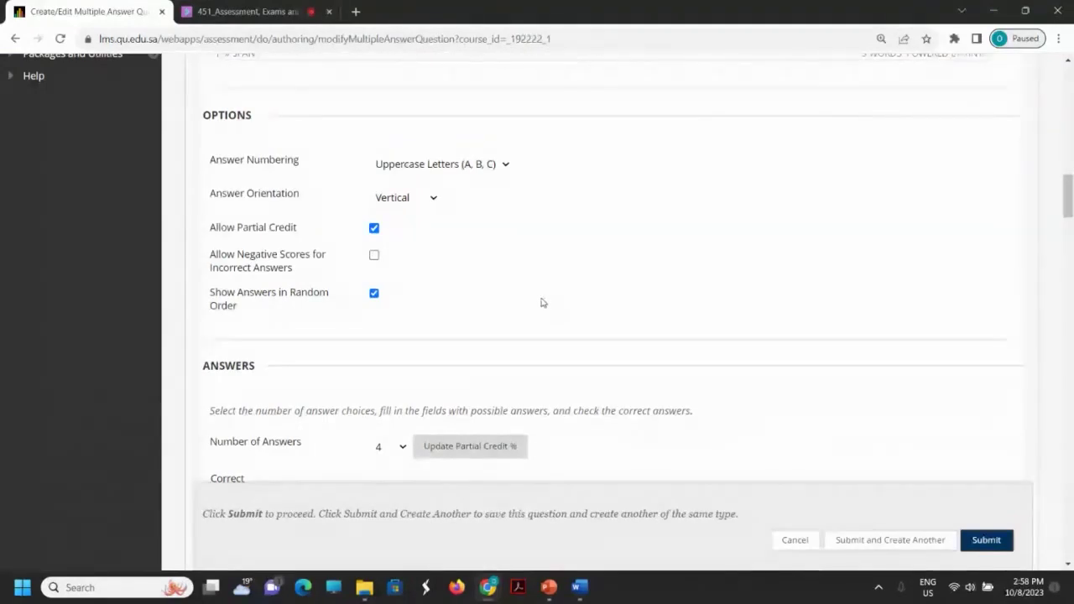
- Check the answer choices listed under "Computer hardware are?" in the Word document and return to the empty Answer A field
{"action": "scroll", "coordinate": [541, 303], "scroll_direction": "down", "scroll_amount": 5}
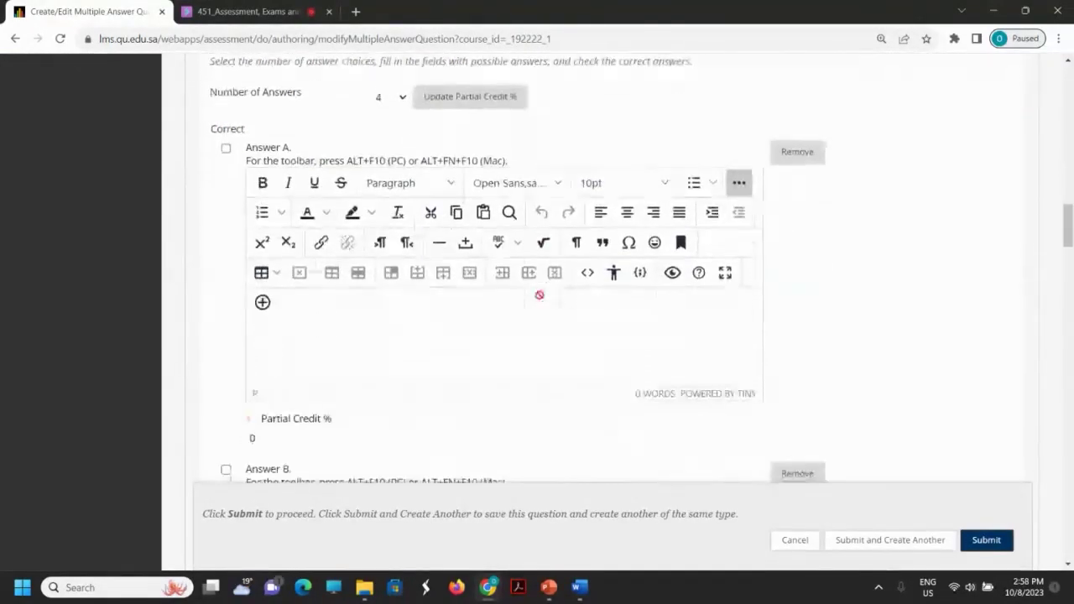
{"action": "left_click", "coordinate": [287, 339]}
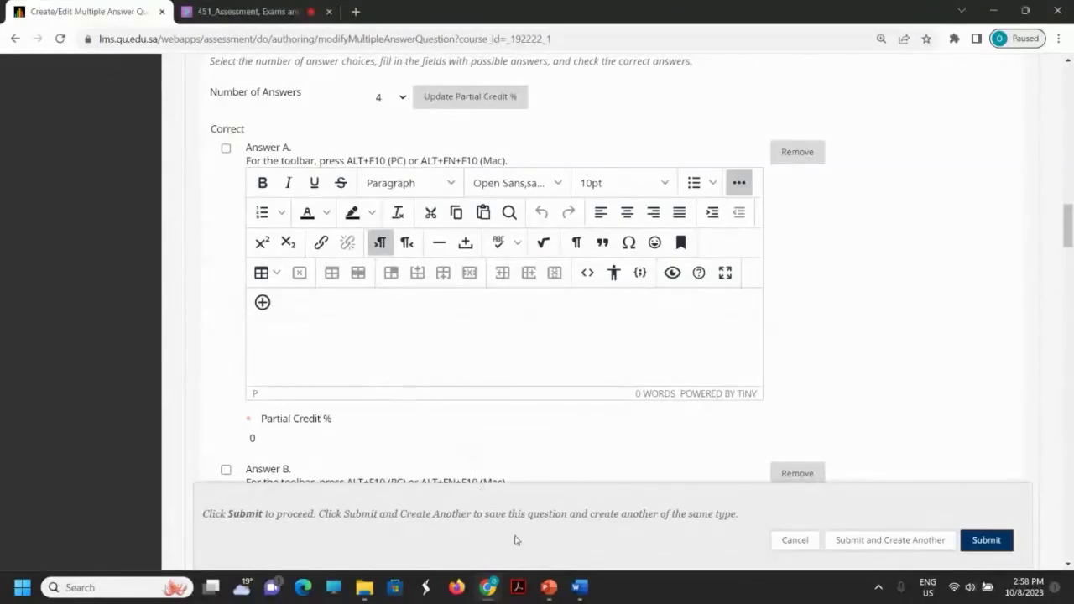
{"action": "left_click", "coordinate": [579, 588]}
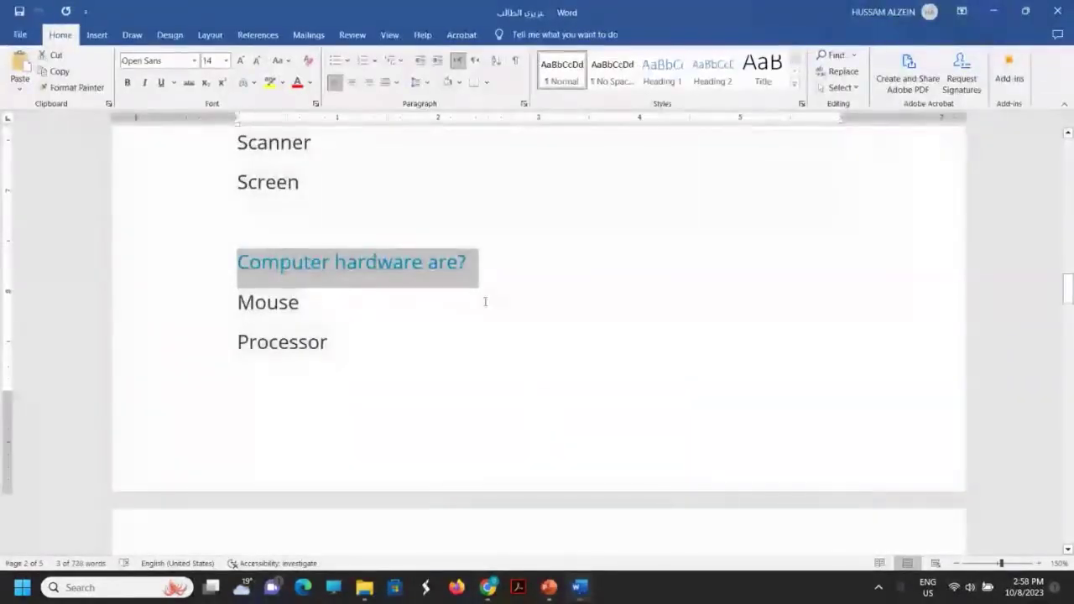
{"action": "scroll", "coordinate": [485, 298], "scroll_direction": "down", "scroll_amount": 3}
{"action": "scroll", "coordinate": [480, 293], "scroll_direction": "up", "scroll_amount": 1}
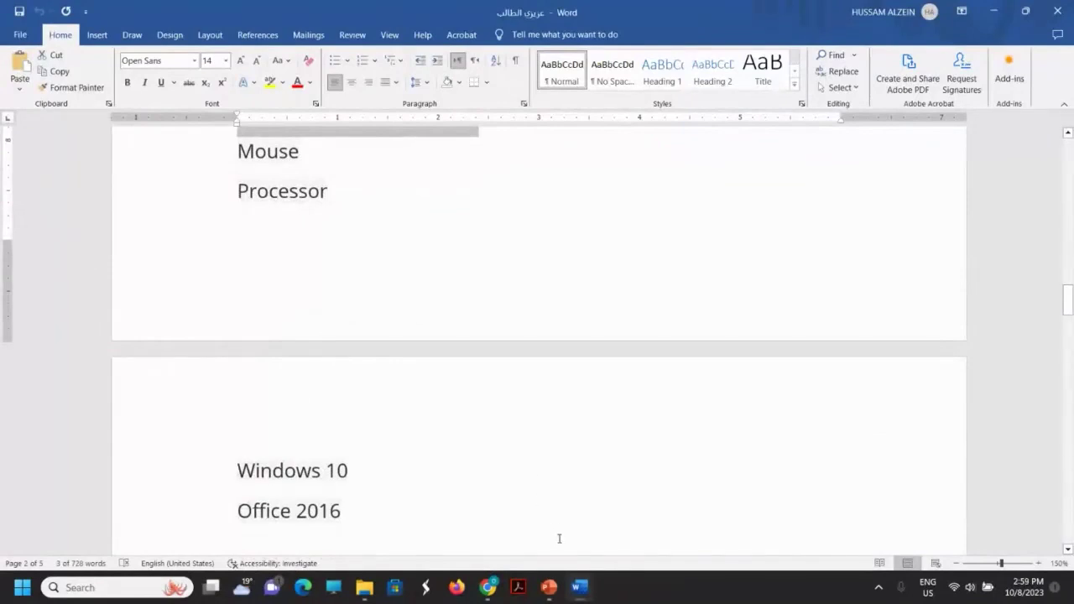
{"action": "left_click", "coordinate": [580, 590]}
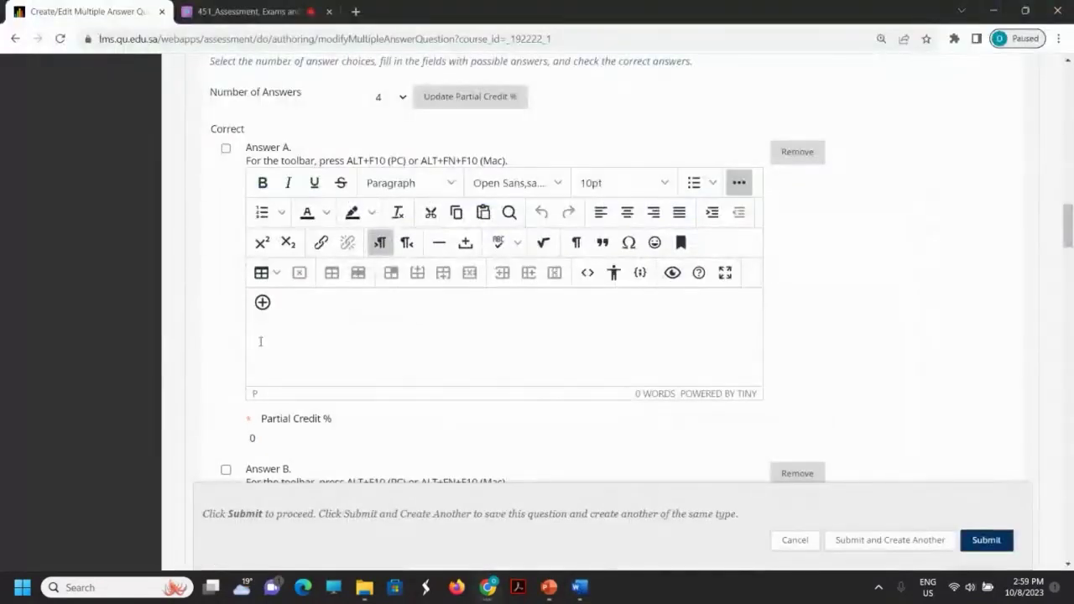
- Enter "Mouse" as Answer A and "Processor" as Answer B
{"action": "type", "text": "Mouse"}
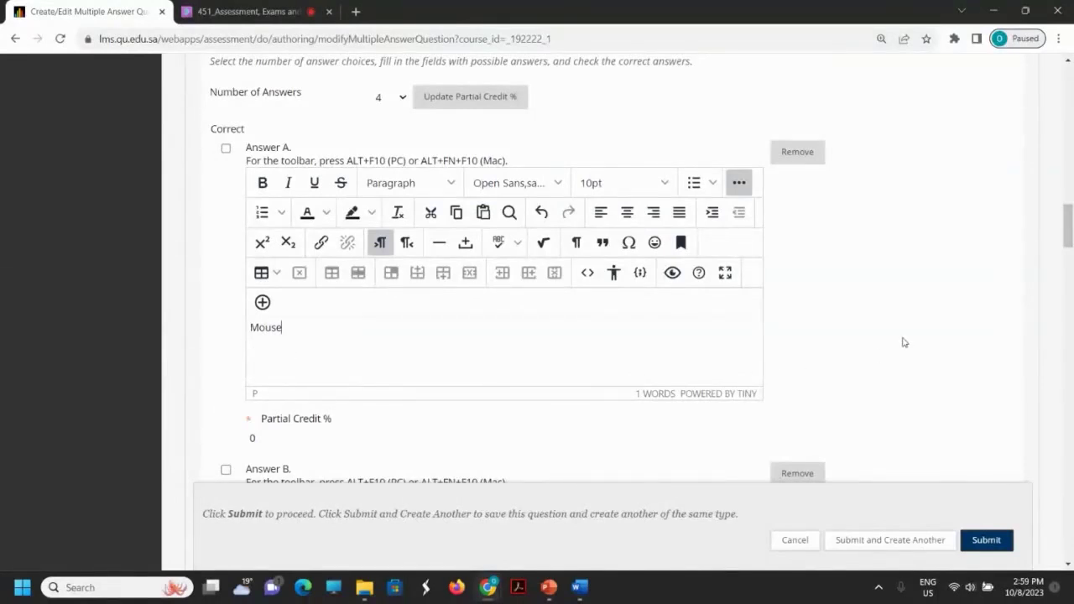
{"action": "scroll", "coordinate": [873, 319], "scroll_direction": "down", "scroll_amount": 4}
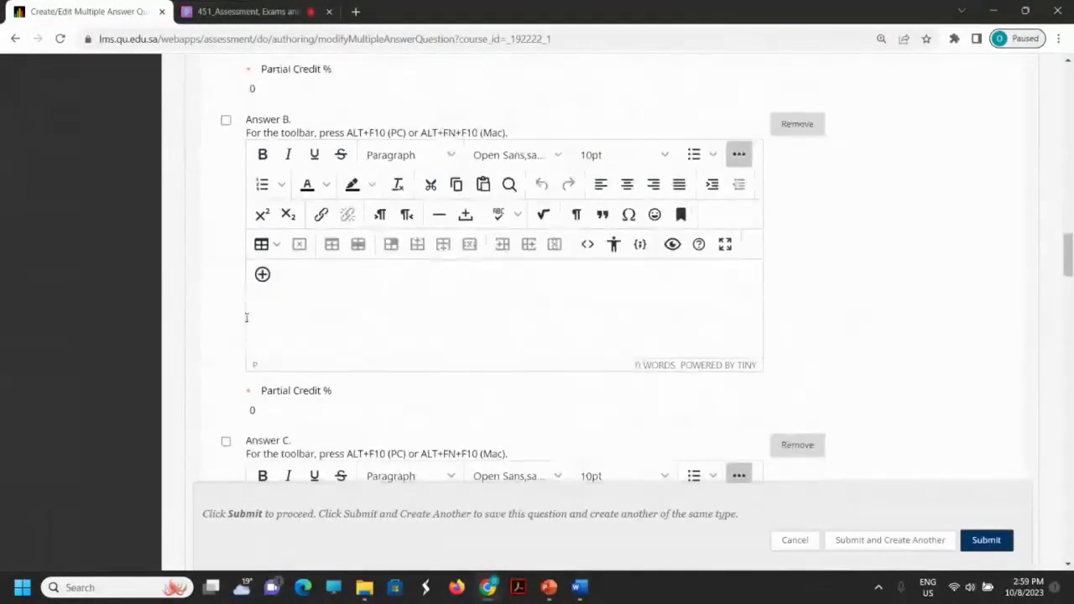
{"action": "left_click", "coordinate": [264, 305]}
{"action": "type", "text": "P"}
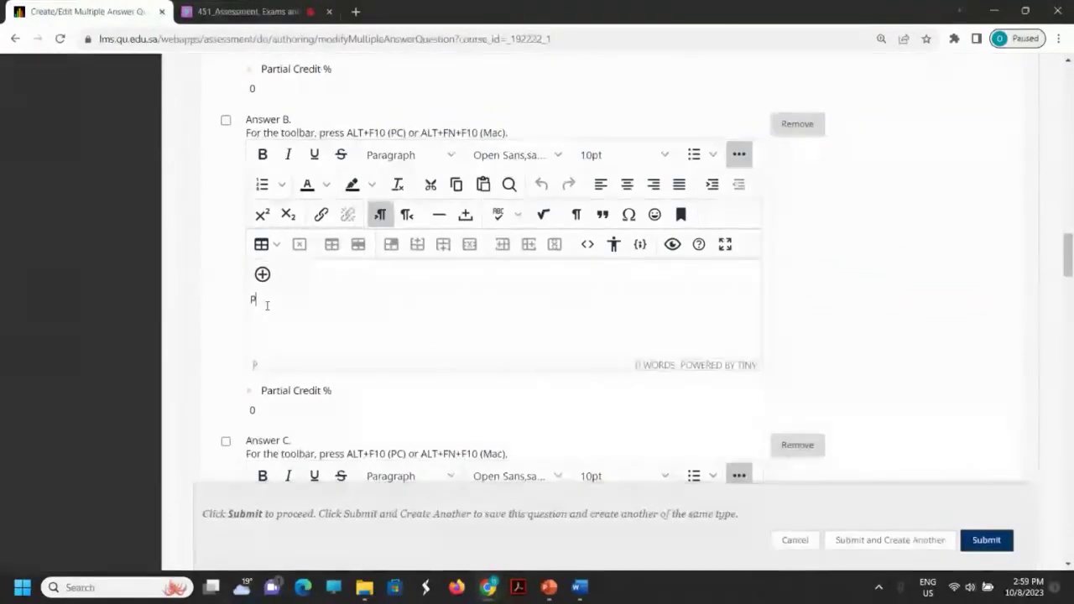
{"action": "type", "text": "roc"}
{"action": "key", "text": "BackSpace"}
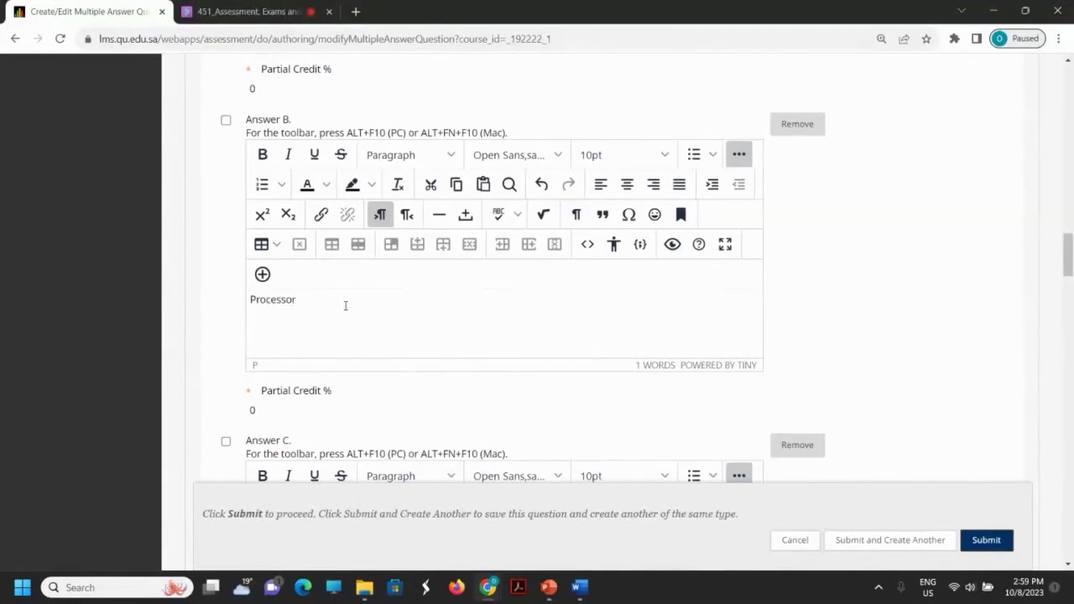
- Enter "Windows 10" as Answer C and "Office 2016" as Answer D
{"action": "scroll", "coordinate": [865, 302], "scroll_direction": "down", "scroll_amount": 4}
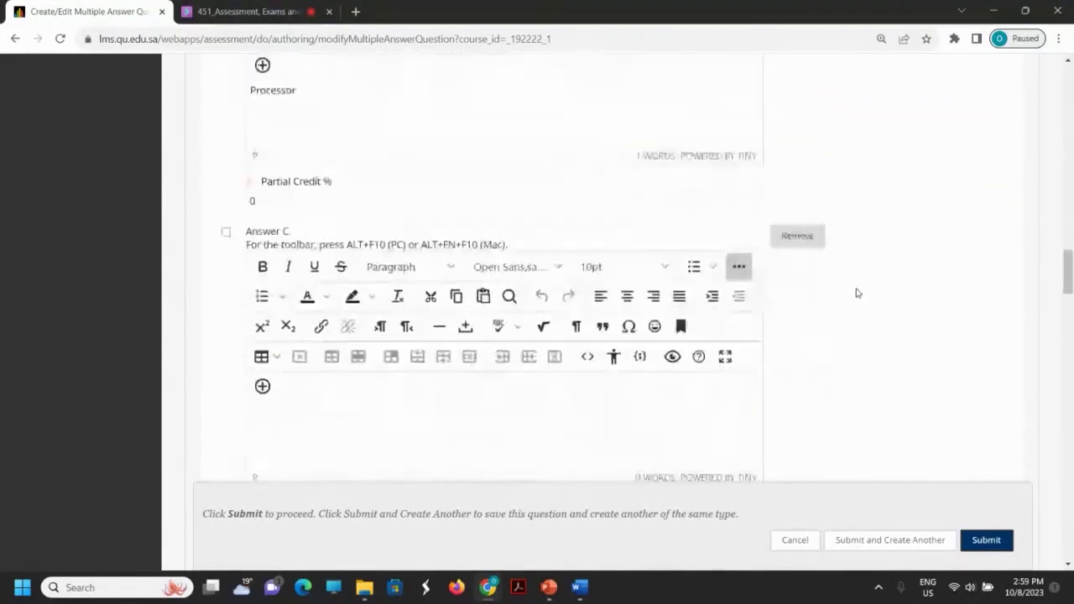
{"action": "left_click", "coordinate": [274, 285]}
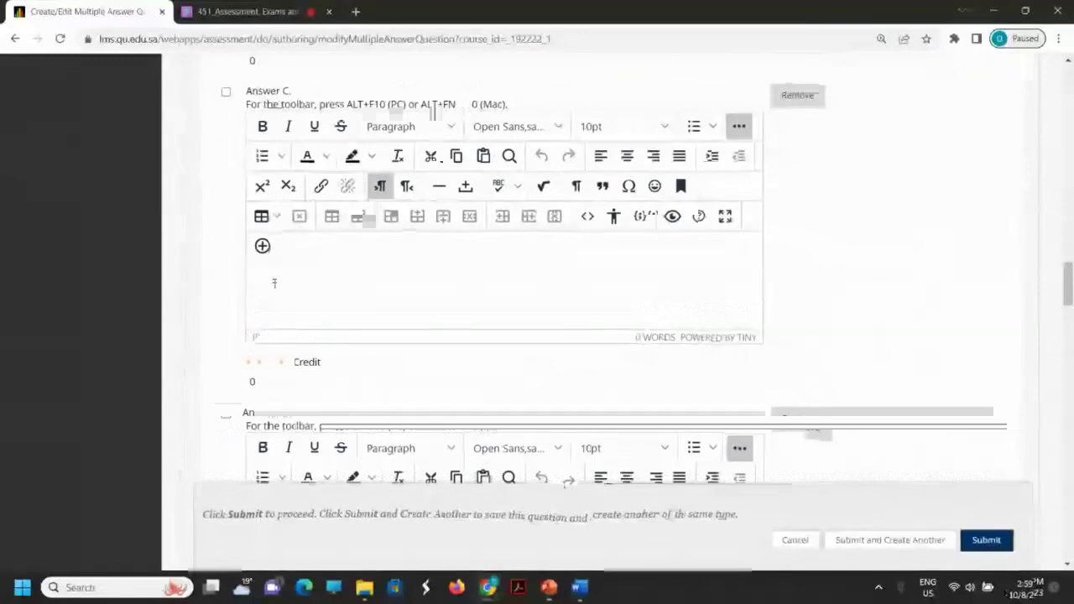
{"action": "left_click", "coordinate": [273, 283]}
{"action": "type", "text": "Choice 2"}
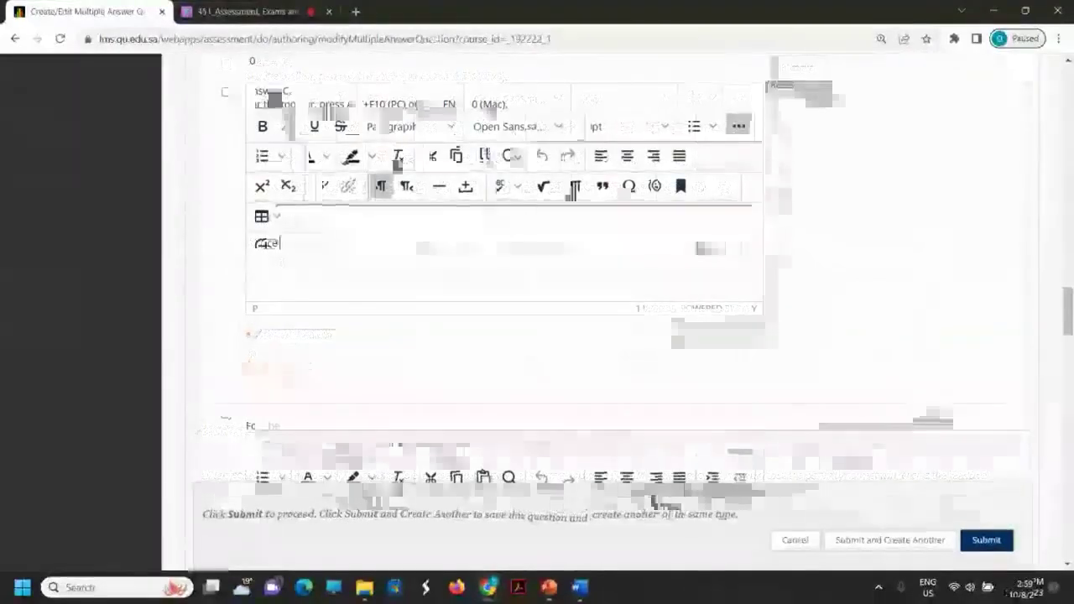
{"action": "type", "text": "016"}
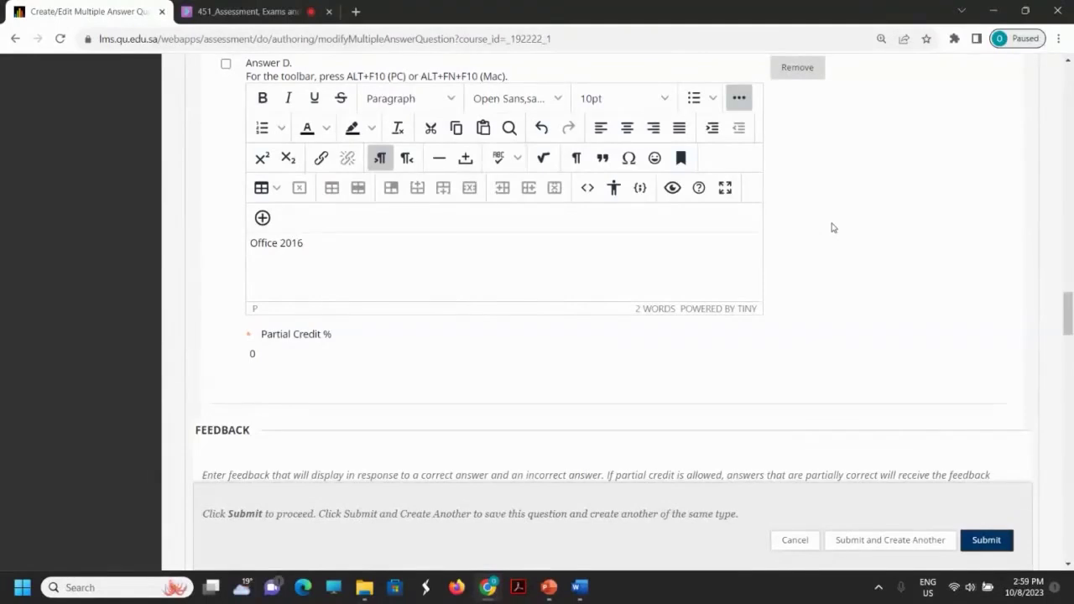
- Mark Answer A (Mouse) and Answer B (Processor) as the correct answers
{"action": "scroll", "coordinate": [829, 230], "scroll_direction": "up", "scroll_amount": 12}
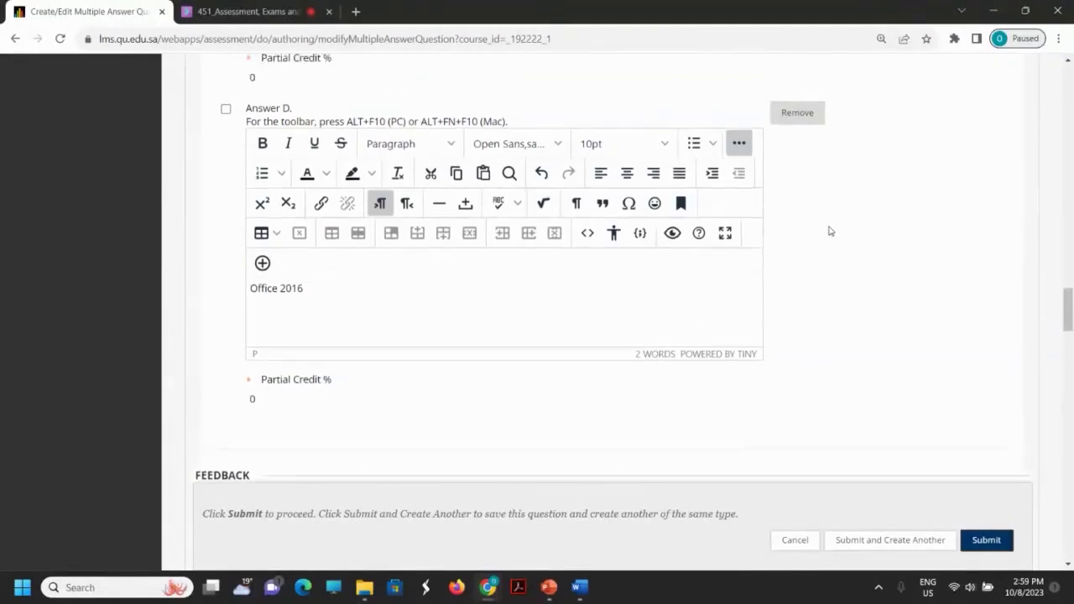
{"action": "scroll", "coordinate": [826, 233], "scroll_direction": "up", "scroll_amount": 2}
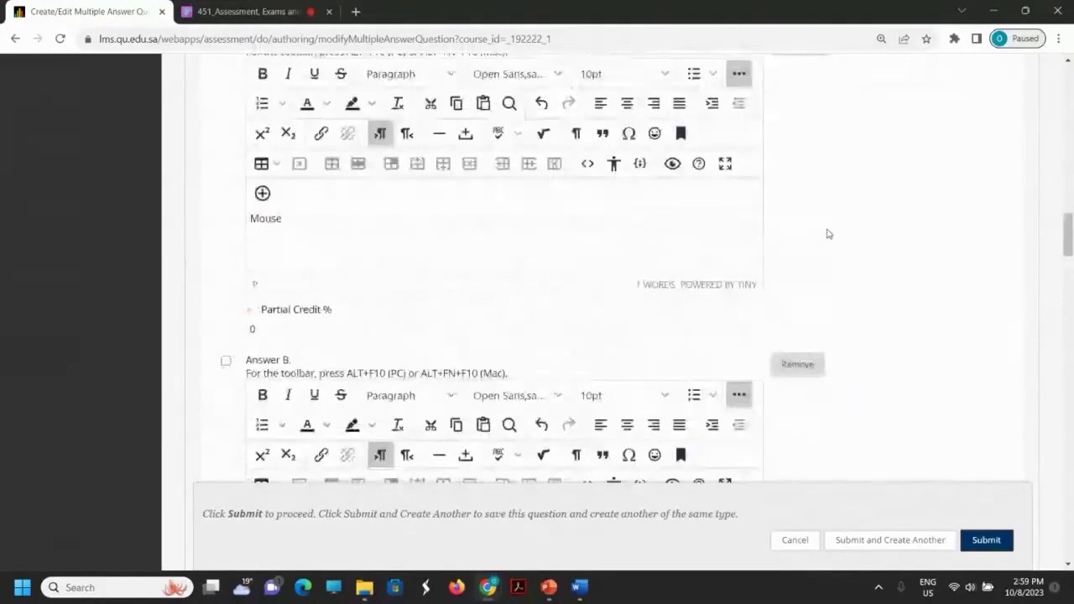
{"action": "scroll", "coordinate": [826, 233], "scroll_direction": "up", "scroll_amount": 5}
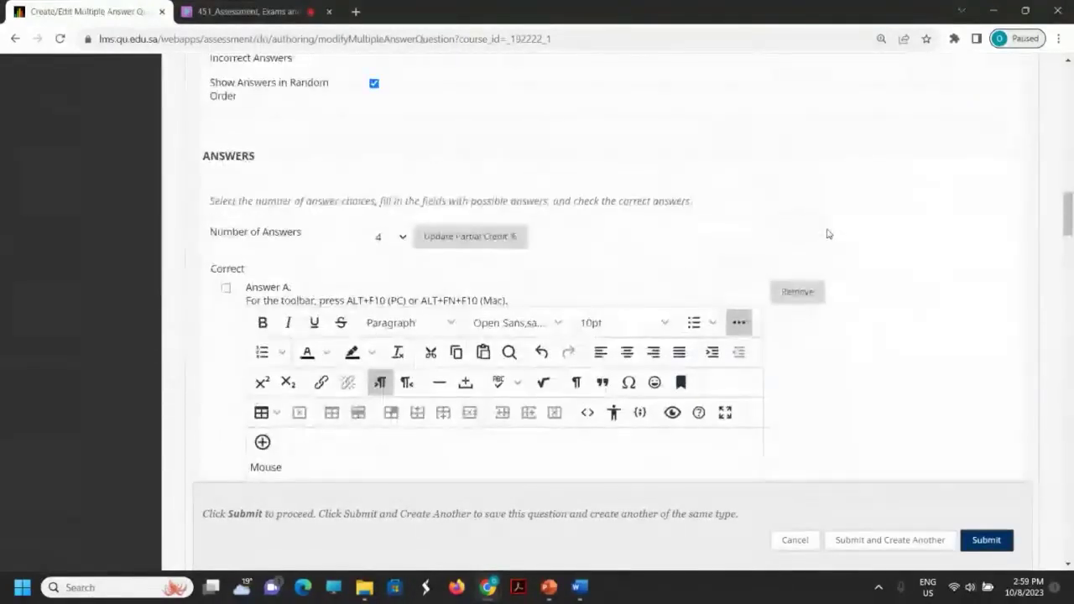
{"action": "scroll", "coordinate": [826, 234], "scroll_direction": "down", "scroll_amount": 1}
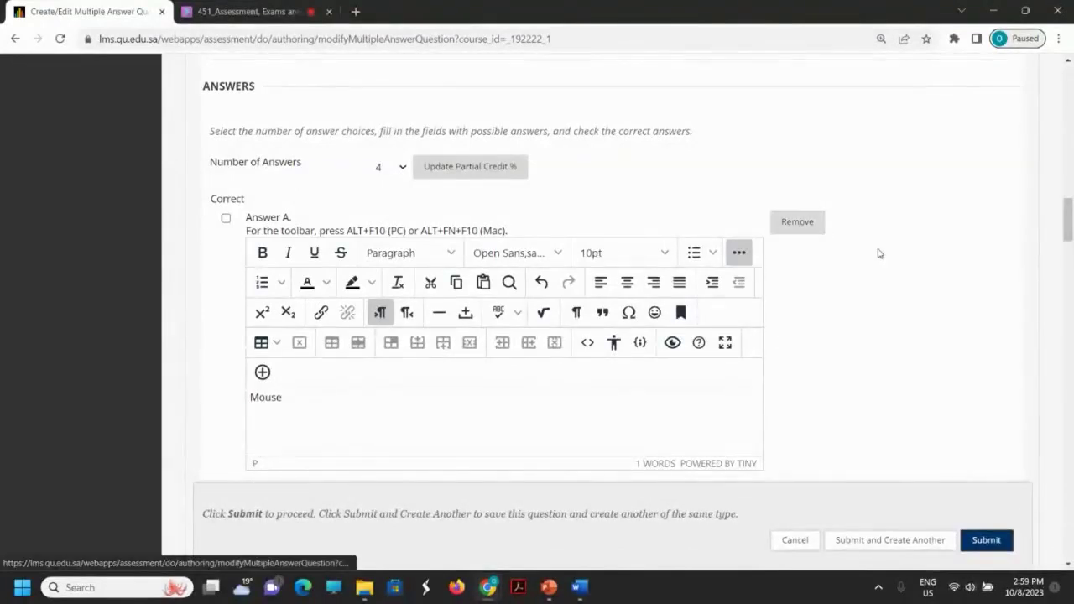
{"action": "scroll", "coordinate": [869, 241], "scroll_direction": "down", "scroll_amount": 1}
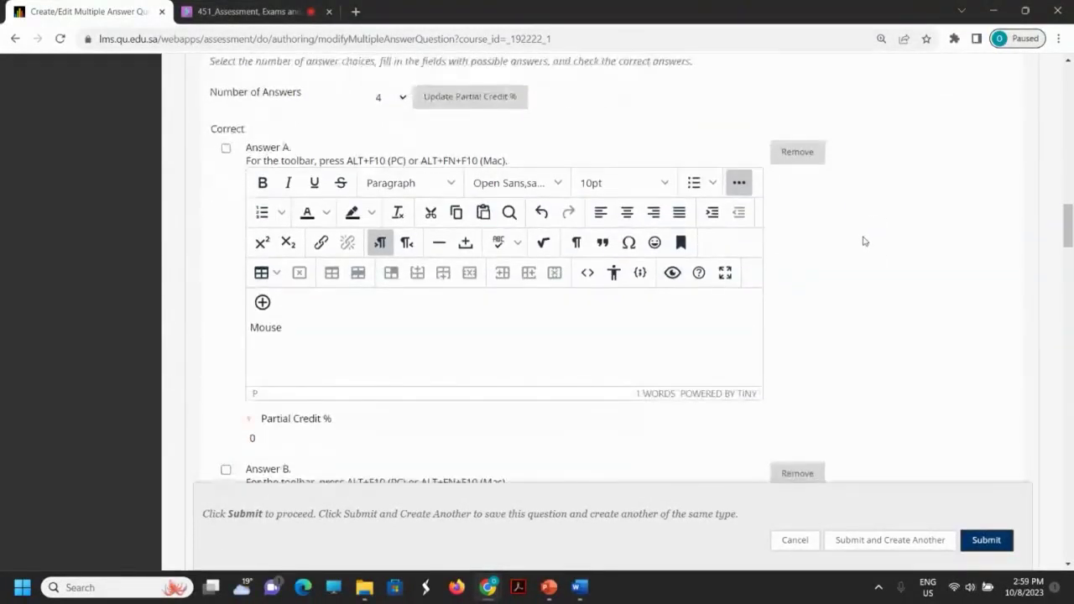
{"action": "left_click", "coordinate": [225, 150]}
{"action": "scroll", "coordinate": [192, 233], "scroll_direction": "down", "scroll_amount": 5}
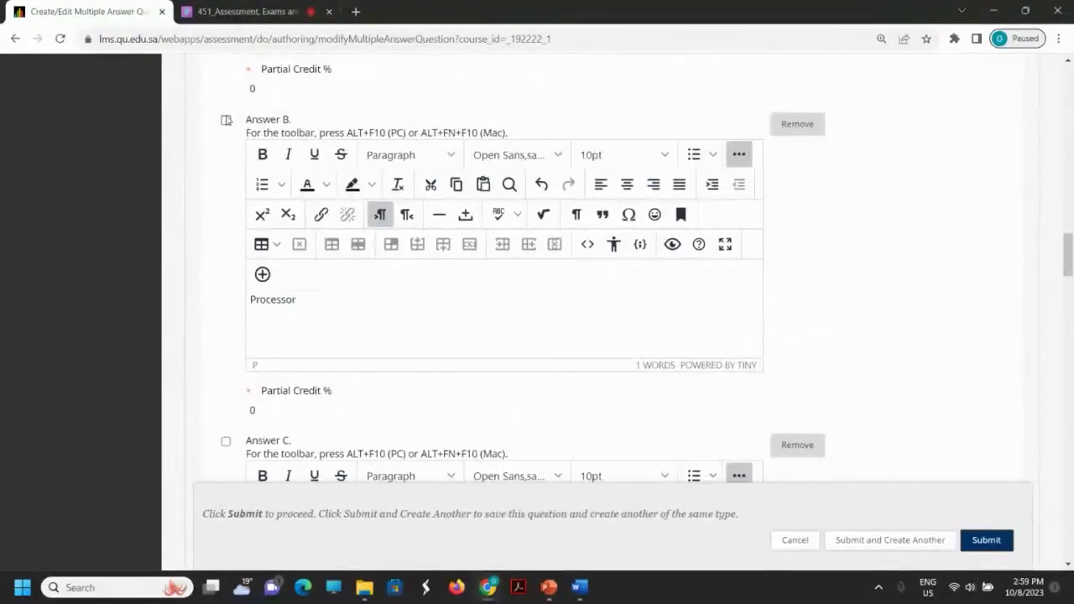
- Set the partial credit percentage to 50 for both Answer A and Answer B
{"action": "scroll", "coordinate": [201, 215], "scroll_direction": "up", "scroll_amount": 5}
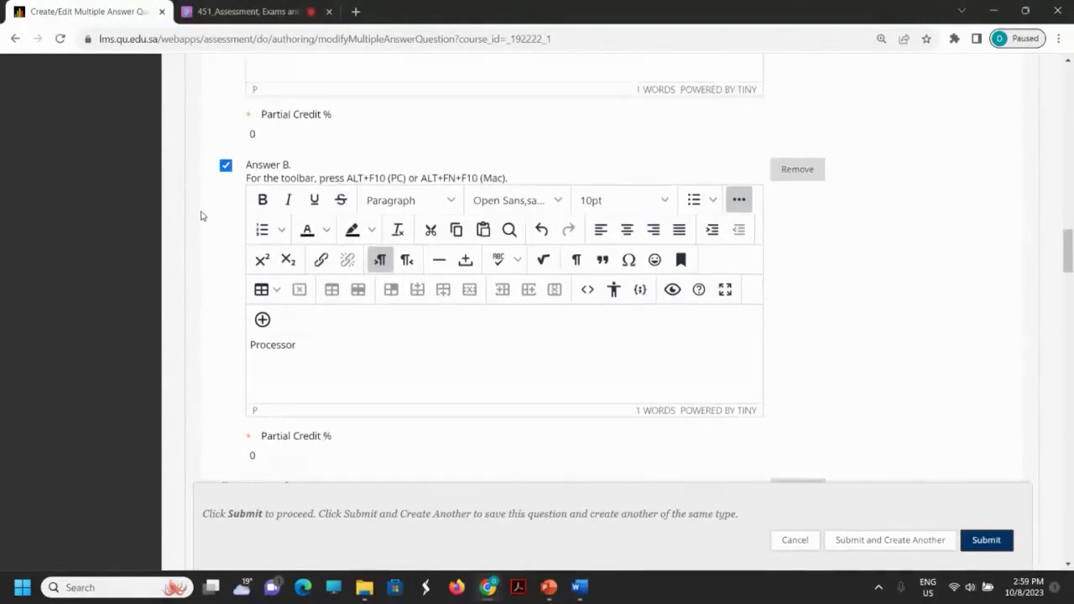
{"action": "scroll", "coordinate": [202, 215], "scroll_direction": "down", "scroll_amount": 2}
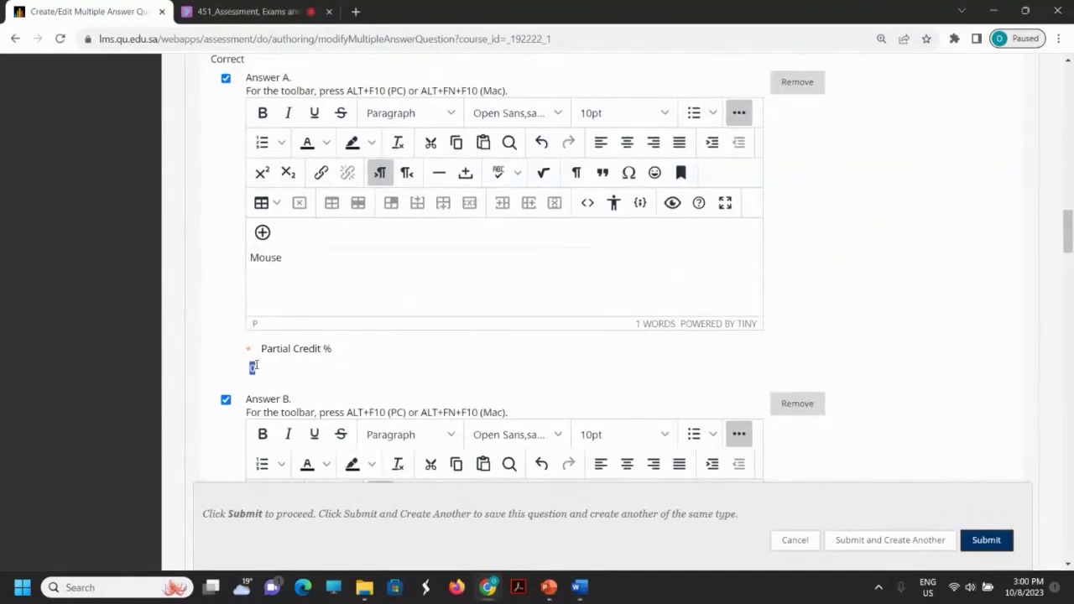
{"action": "type", "text": "5"}
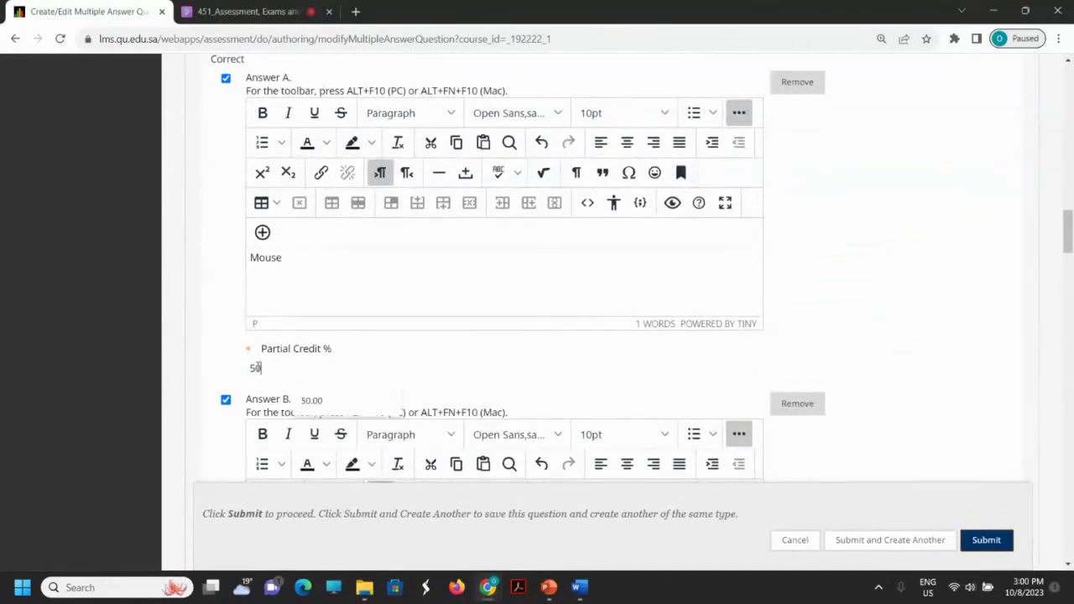
{"action": "left_click", "coordinate": [889, 336]}
{"action": "scroll", "coordinate": [889, 335], "scroll_direction": "down", "scroll_amount": 5}
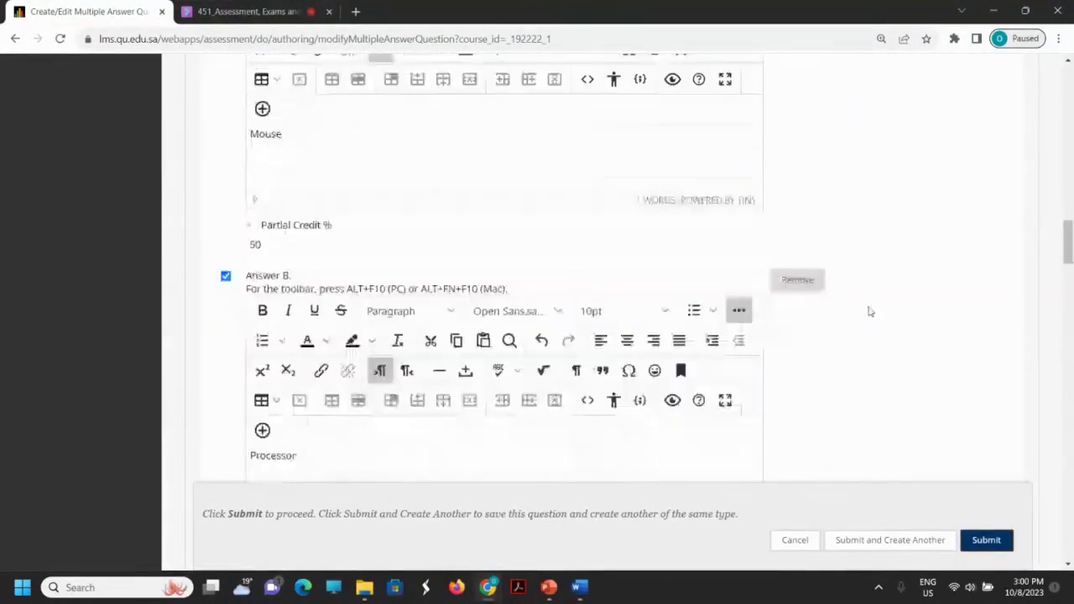
{"action": "double_click", "coordinate": [264, 273]}
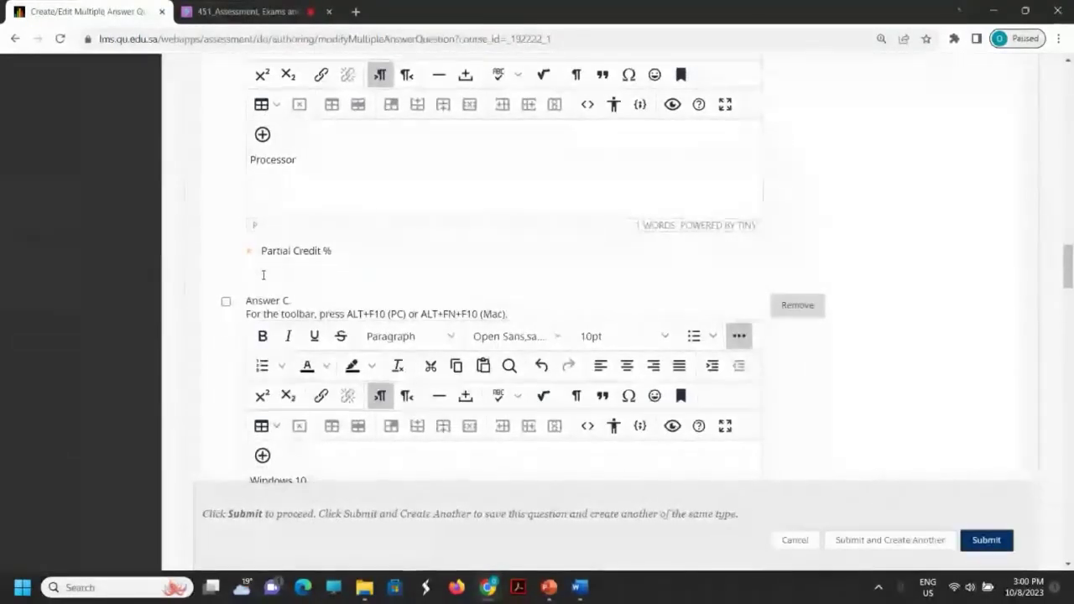
{"action": "key", "text": "BackSpace"}
{"action": "type", "text": "50"}
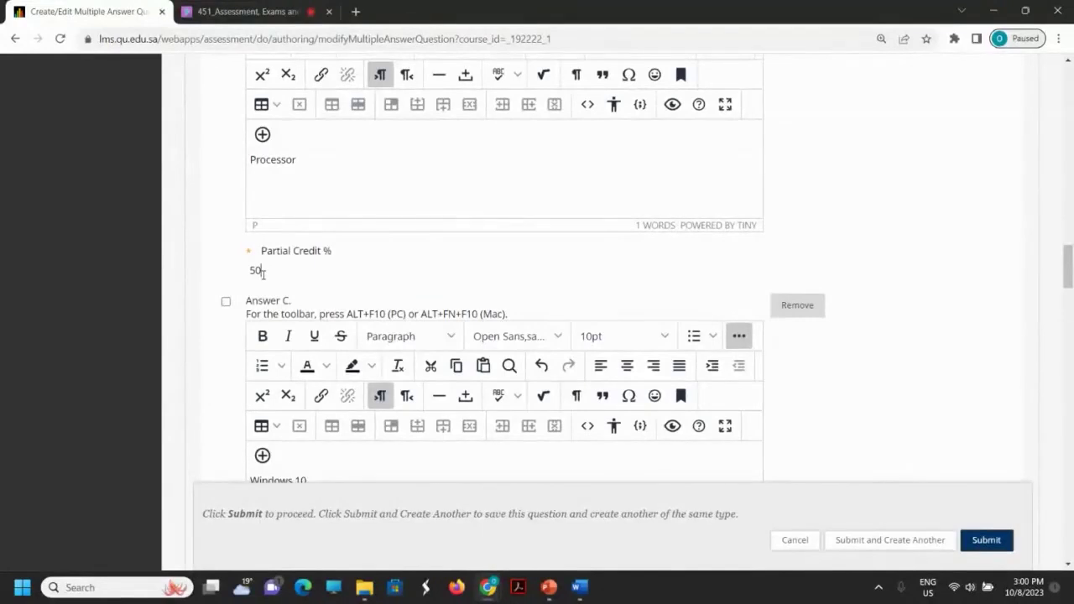
{"action": "left_click", "coordinate": [909, 186]}
- Review the partial credit percentages and correct-answer marks of Answers A to D
{"action": "scroll", "coordinate": [902, 184], "scroll_direction": "up", "scroll_amount": 3}
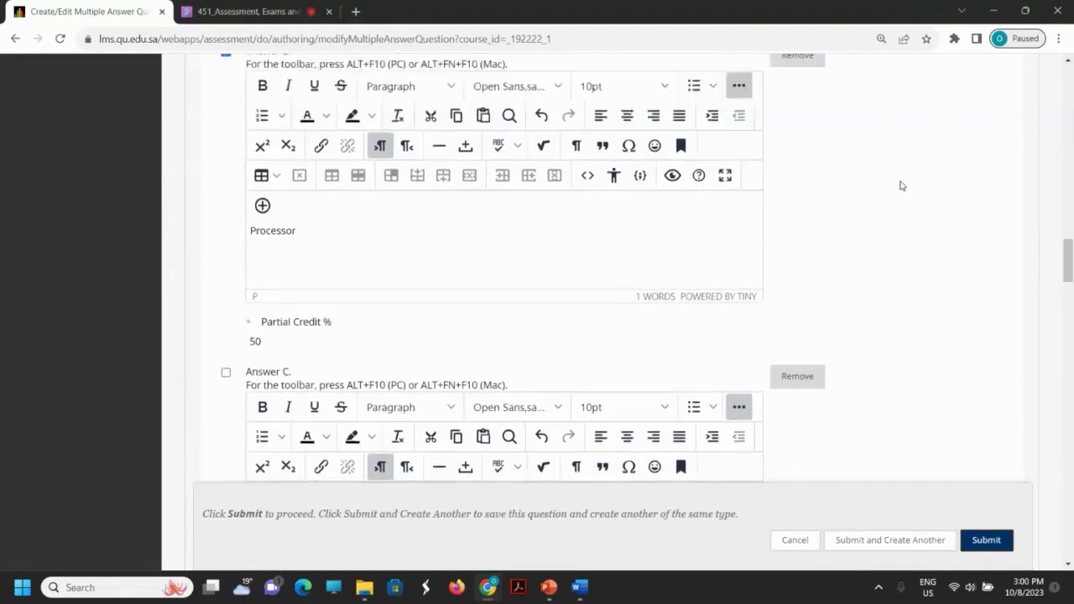
{"action": "scroll", "coordinate": [891, 185], "scroll_direction": "up", "scroll_amount": 2}
{"action": "scroll", "coordinate": [890, 186], "scroll_direction": "down", "scroll_amount": 2}
{"action": "scroll", "coordinate": [406, 319], "scroll_direction": "up", "scroll_amount": 2}
{"action": "scroll", "coordinate": [272, 355], "scroll_direction": "down", "scroll_amount": 10}
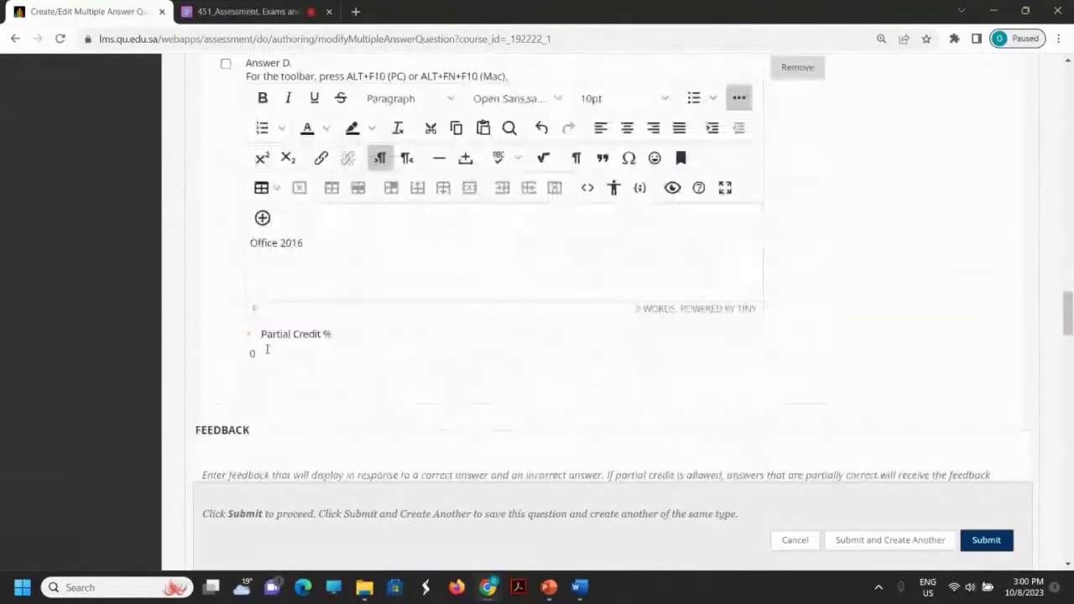
{"action": "scroll", "coordinate": [267, 349], "scroll_direction": "up", "scroll_amount": 6}
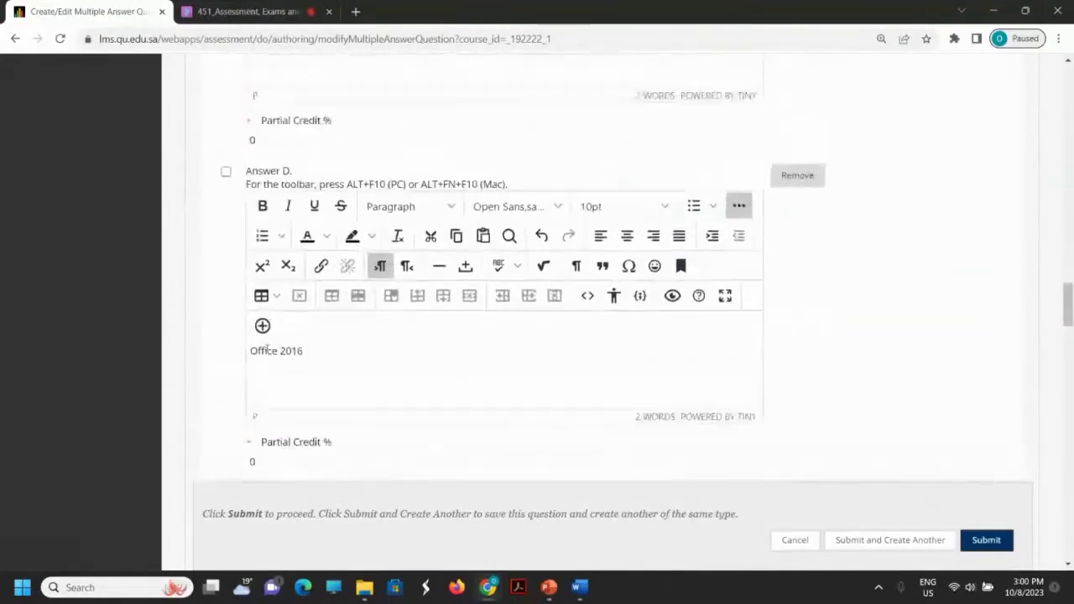
{"action": "scroll", "coordinate": [269, 350], "scroll_direction": "up", "scroll_amount": 2}
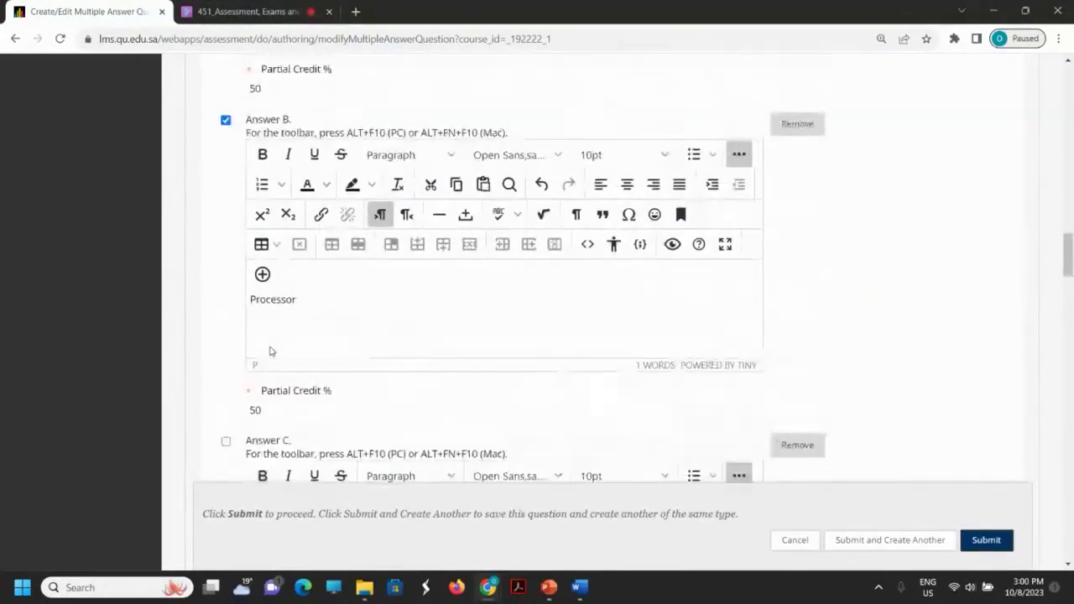
{"action": "scroll", "coordinate": [270, 350], "scroll_direction": "up", "scroll_amount": 1}
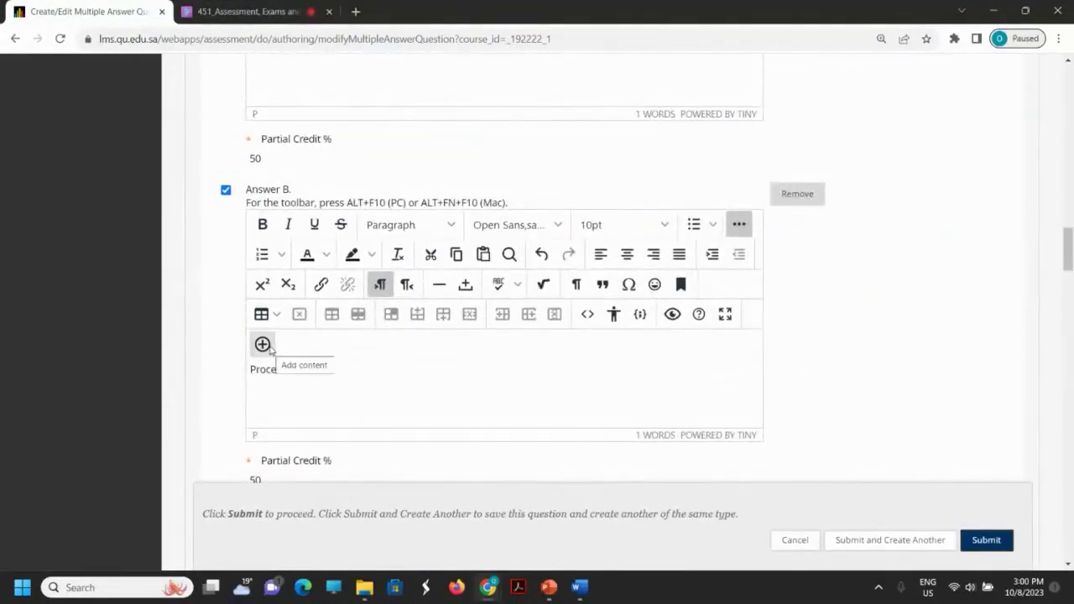
{"action": "scroll", "coordinate": [269, 351], "scroll_direction": "down", "scroll_amount": 1}
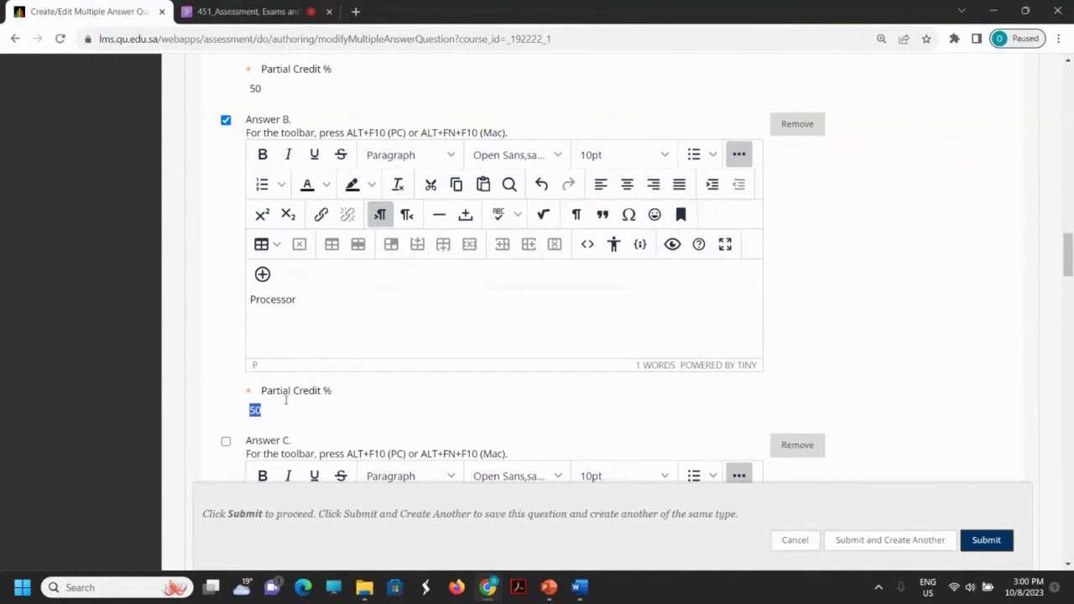
{"action": "scroll", "coordinate": [284, 403], "scroll_direction": "down", "scroll_amount": 4}
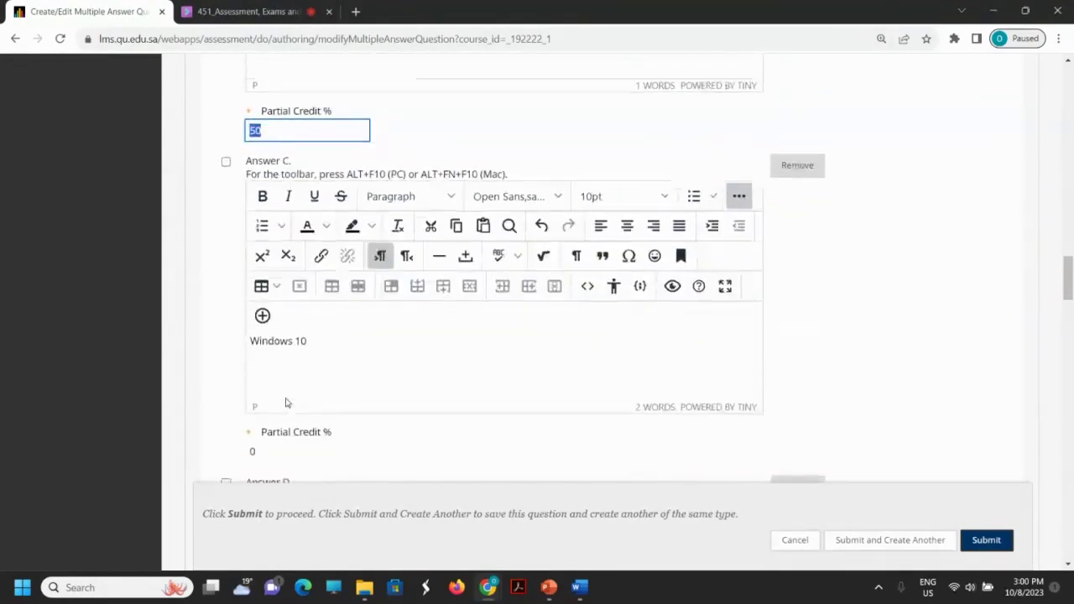
{"action": "scroll", "coordinate": [286, 403], "scroll_direction": "down", "scroll_amount": 7}
{"action": "scroll", "coordinate": [283, 394], "scroll_direction": "up", "scroll_amount": 10}
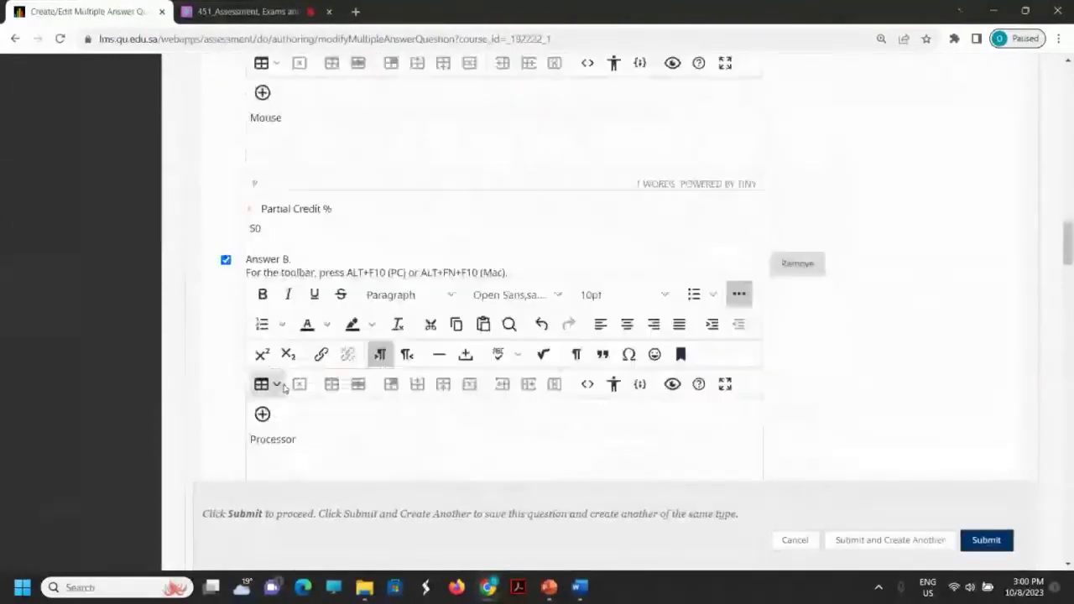
{"action": "scroll", "coordinate": [284, 387], "scroll_direction": "up", "scroll_amount": 2}
{"action": "scroll", "coordinate": [283, 387], "scroll_direction": "down", "scroll_amount": 3}
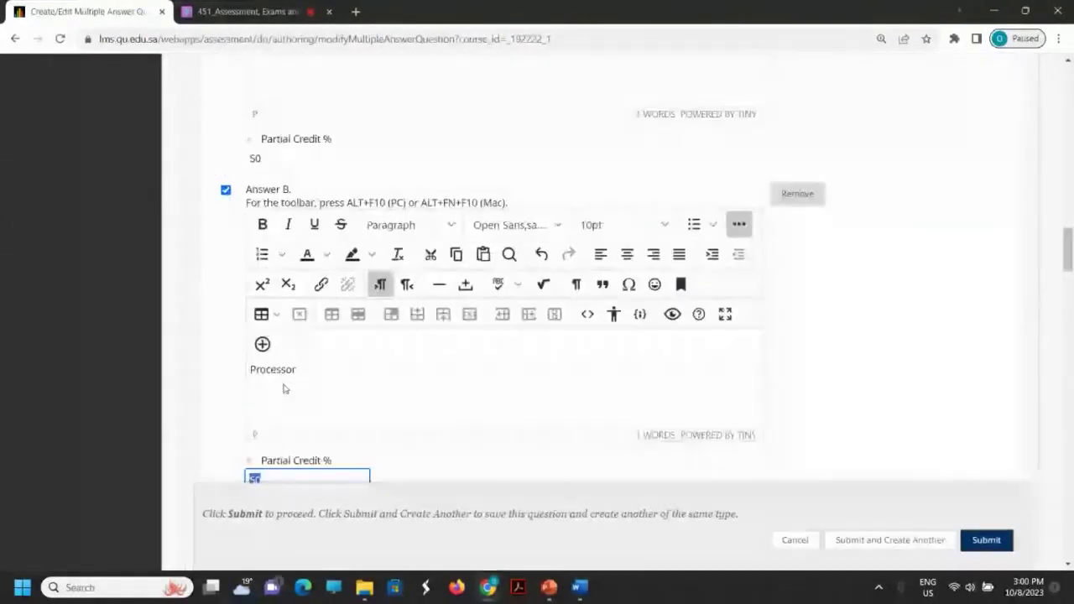
{"action": "scroll", "coordinate": [284, 389], "scroll_direction": "down", "scroll_amount": 2}
{"action": "left_click", "coordinate": [459, 342]}
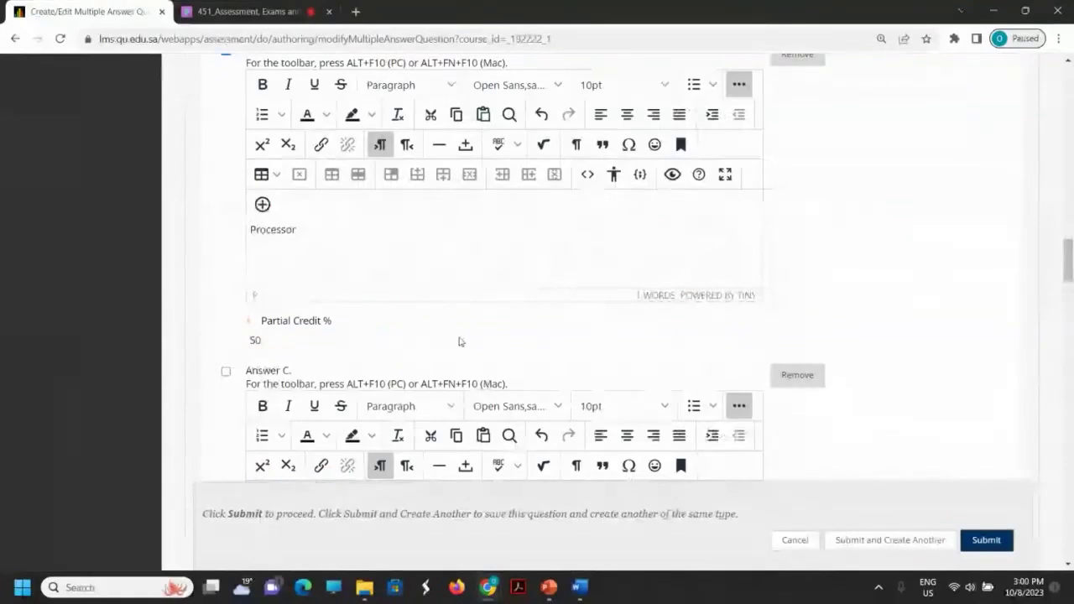
- Update the question's partial credit percentages and check the values for all four answers
{"action": "scroll", "coordinate": [459, 342], "scroll_direction": "up", "scroll_amount": 8}
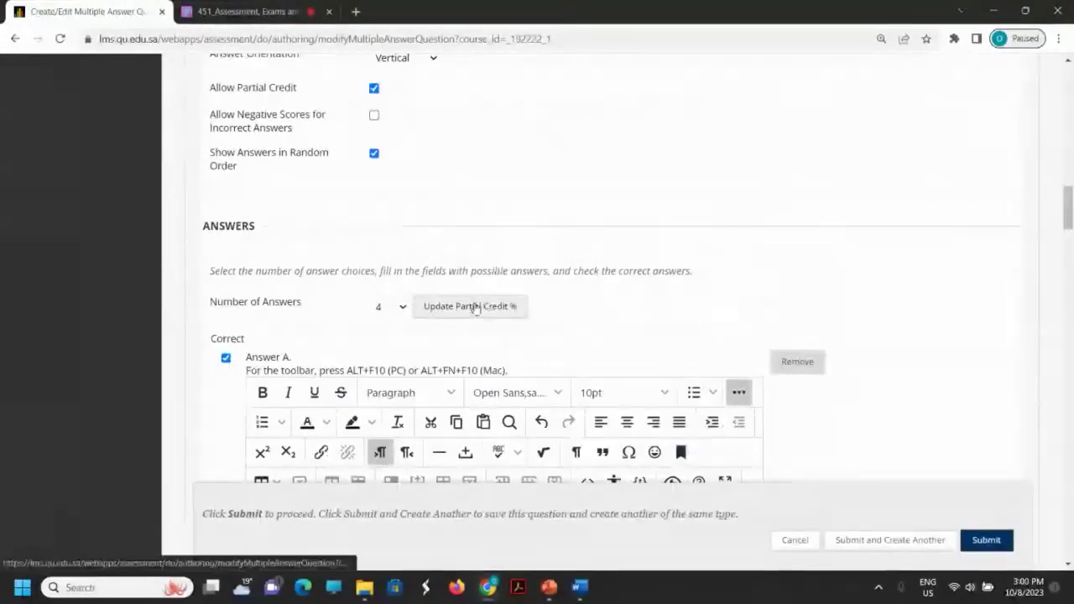
{"action": "left_click", "coordinate": [495, 306]}
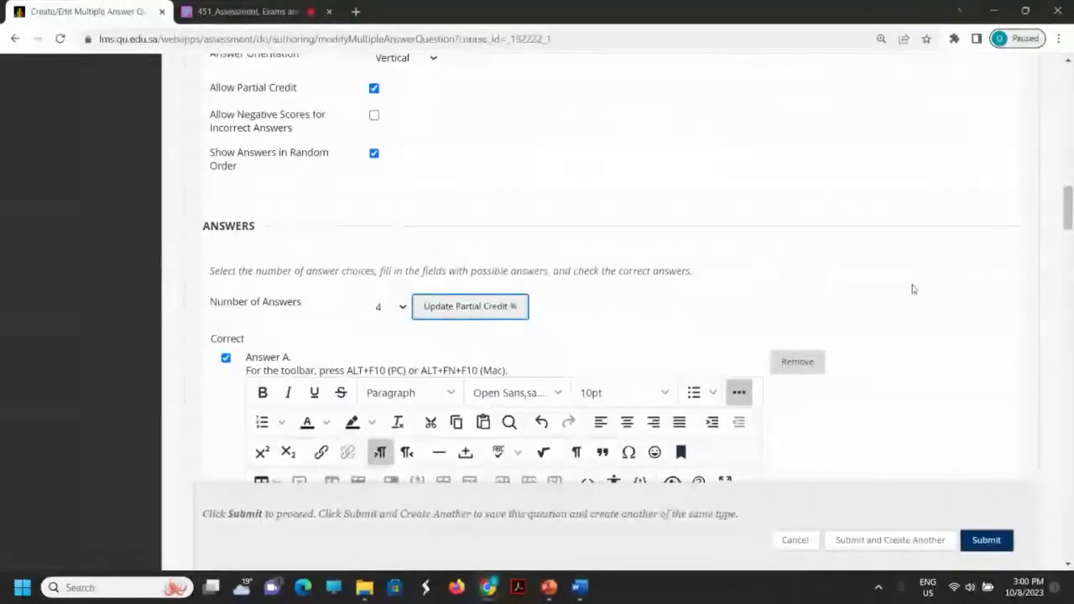
{"action": "scroll", "coordinate": [913, 289], "scroll_direction": "down", "scroll_amount": 1}
{"action": "scroll", "coordinate": [913, 289], "scroll_direction": "down", "scroll_amount": 5}
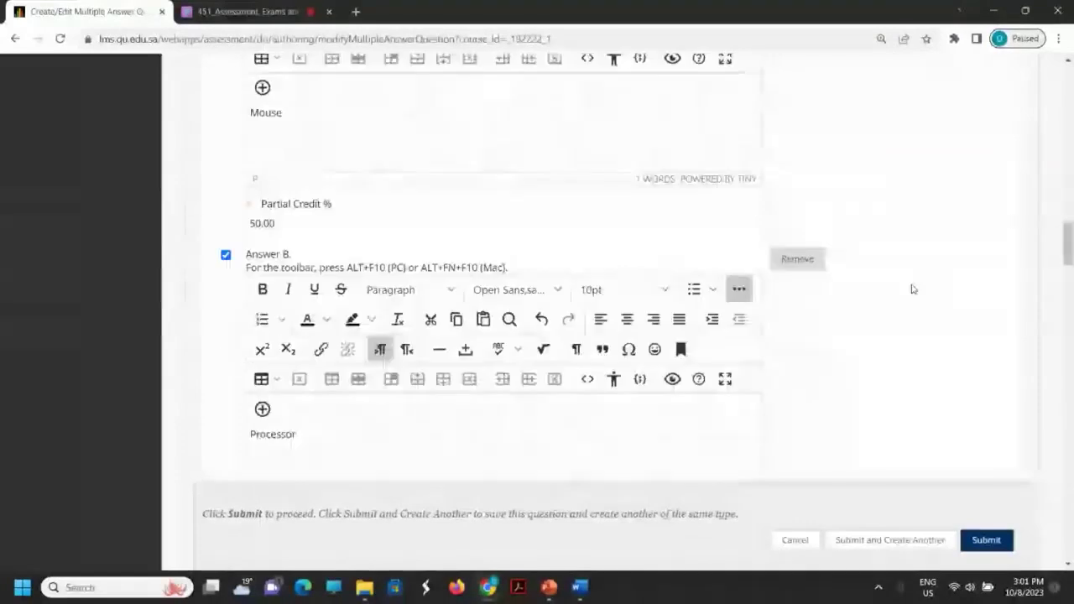
{"action": "scroll", "coordinate": [912, 288], "scroll_direction": "down", "scroll_amount": 6}
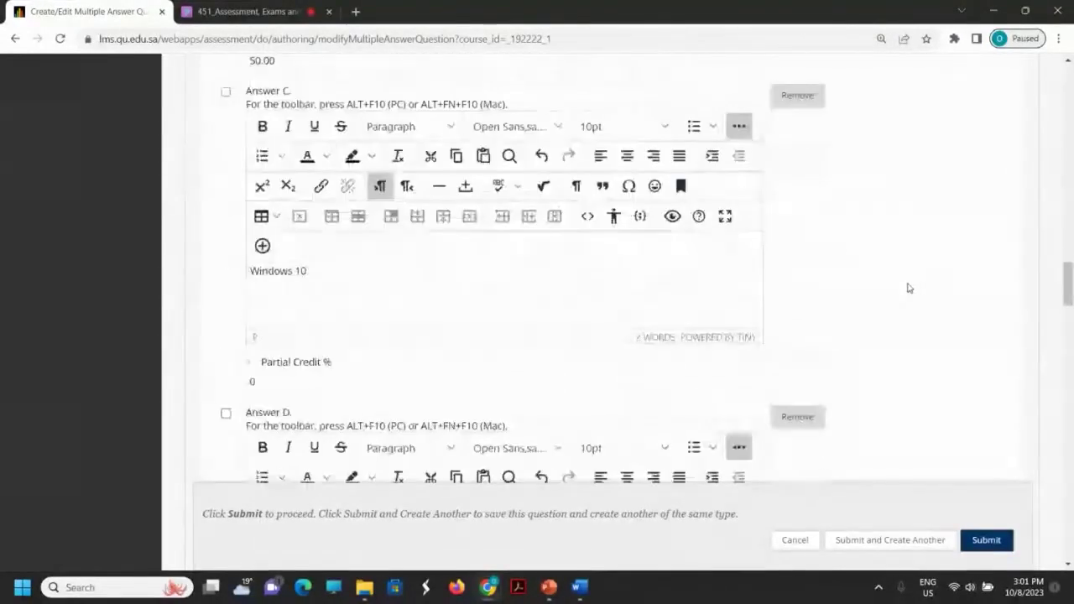
{"action": "scroll", "coordinate": [908, 287], "scroll_direction": "down", "scroll_amount": 4}
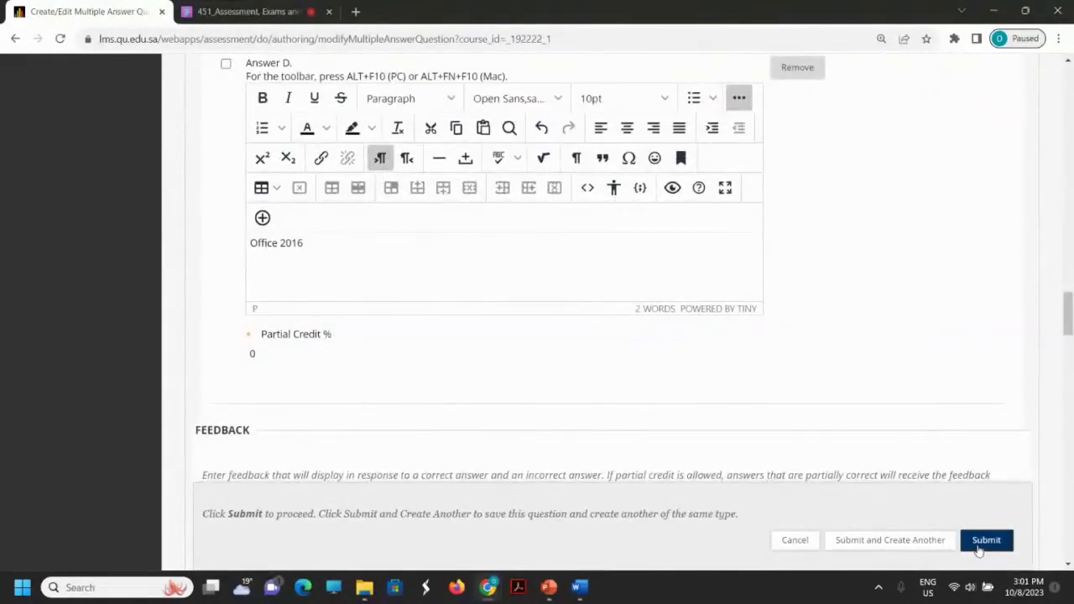
- Set the partial credit percentage of Answer A (Mouse) to 33
{"action": "scroll", "coordinate": [554, 294], "scroll_direction": "up", "scroll_amount": 8}
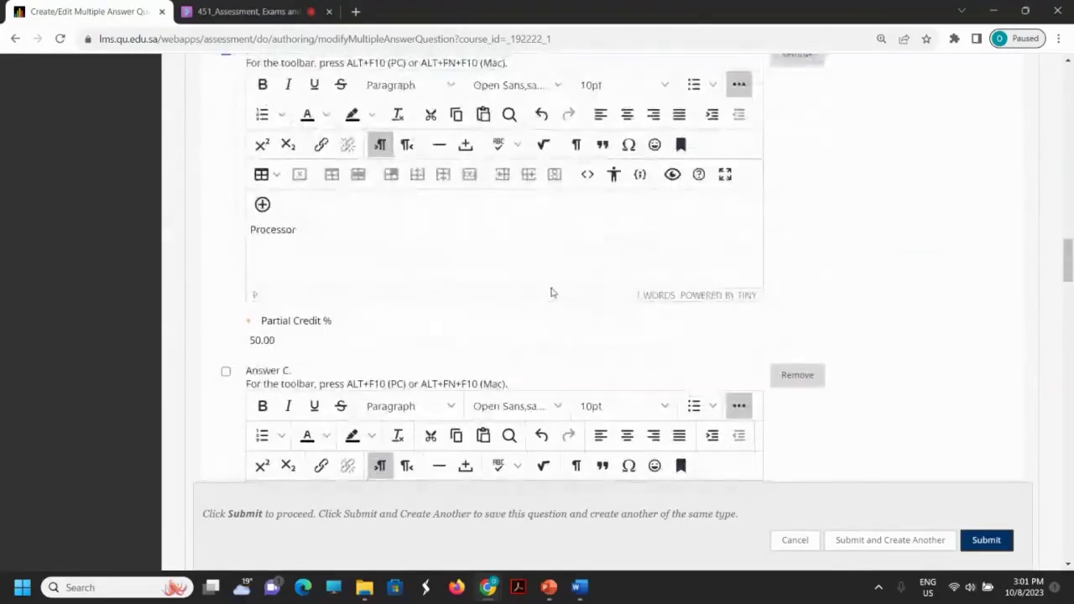
{"action": "scroll", "coordinate": [549, 290], "scroll_direction": "up", "scroll_amount": 1}
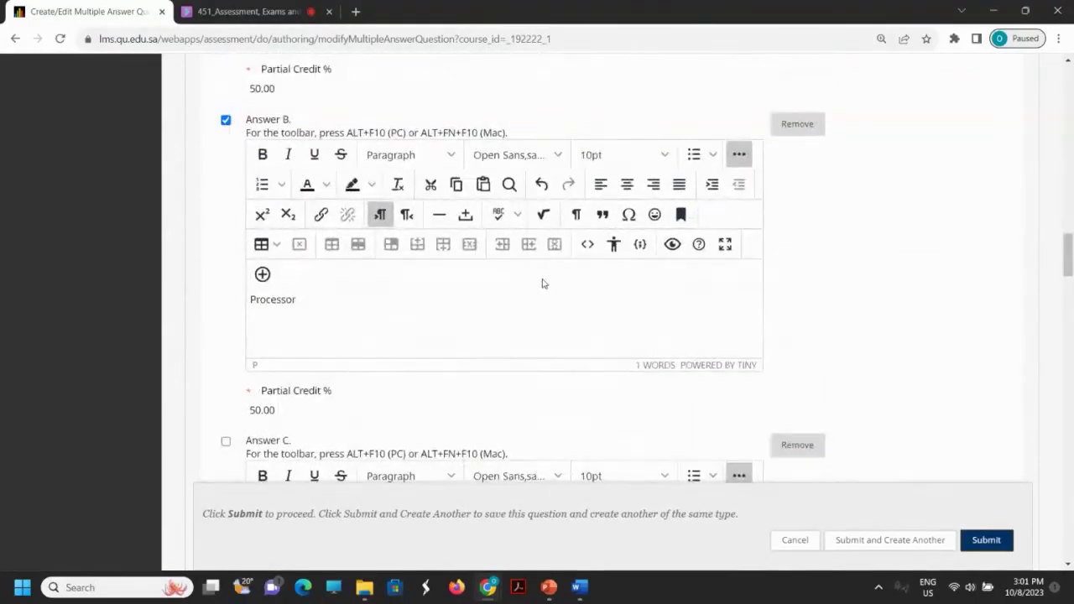
{"action": "scroll", "coordinate": [544, 284], "scroll_direction": "up", "scroll_amount": 2}
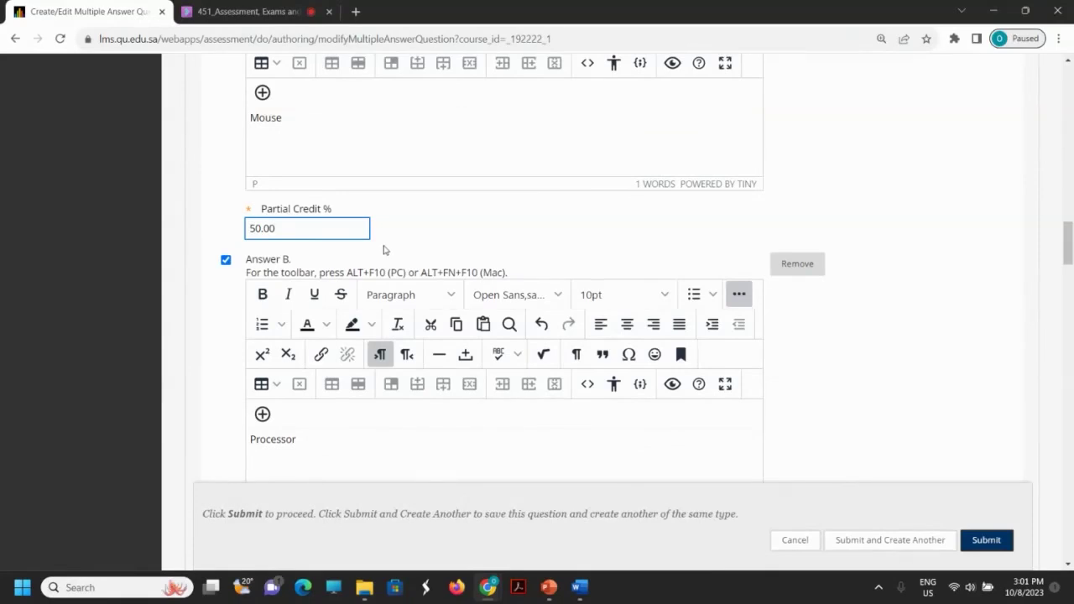
{"action": "scroll", "coordinate": [384, 250], "scroll_direction": "up", "scroll_amount": 4}
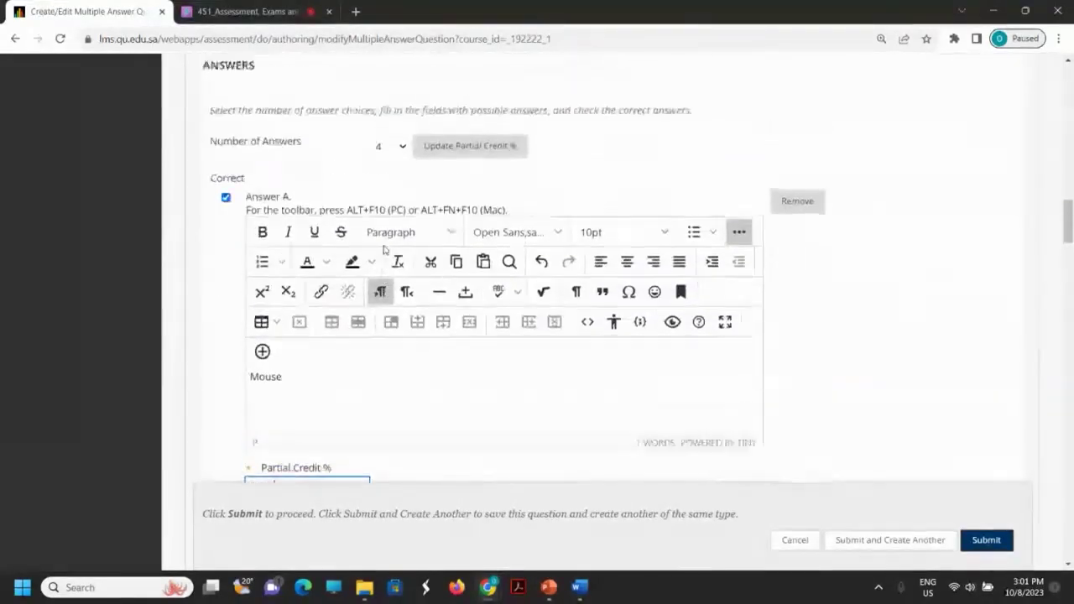
{"action": "scroll", "coordinate": [384, 250], "scroll_direction": "down", "scroll_amount": 8}
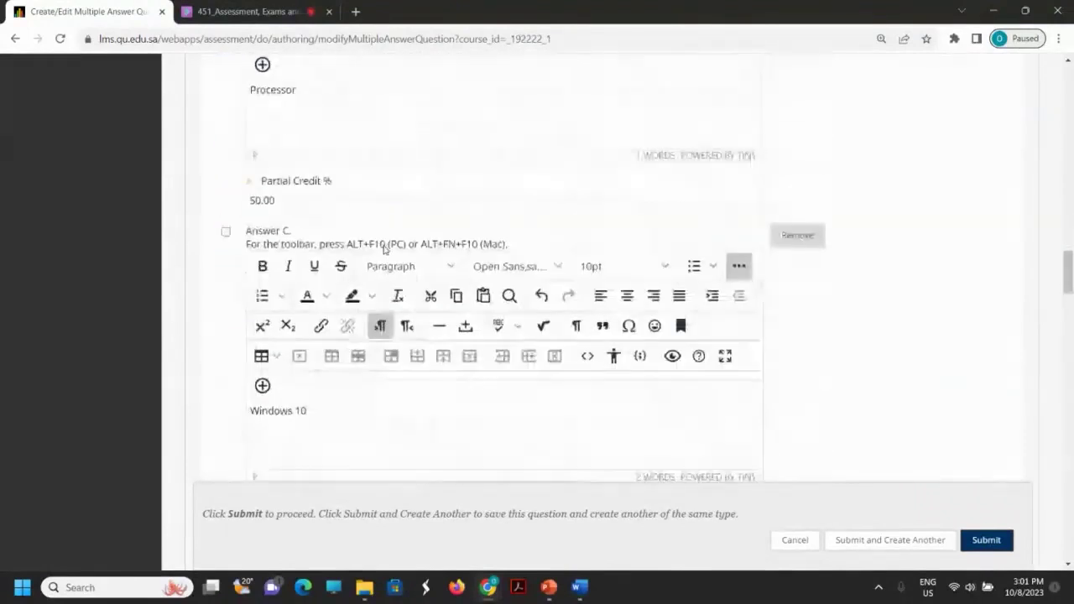
{"action": "scroll", "coordinate": [384, 248], "scroll_direction": "up", "scroll_amount": 4}
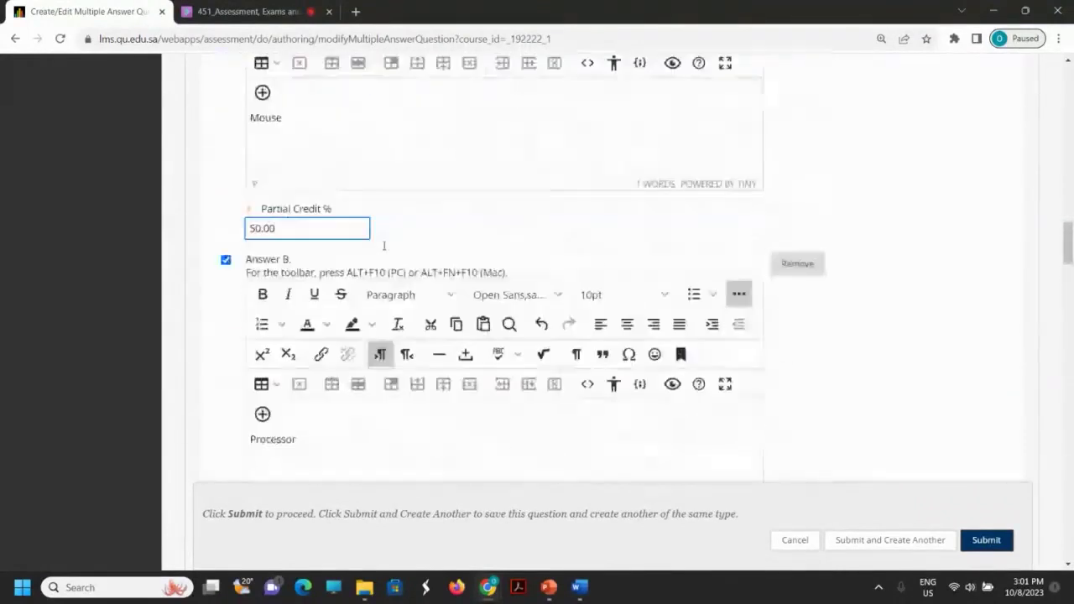
{"action": "left_click", "coordinate": [307, 233]}
{"action": "scroll", "coordinate": [307, 235], "scroll_direction": "up", "scroll_amount": 3}
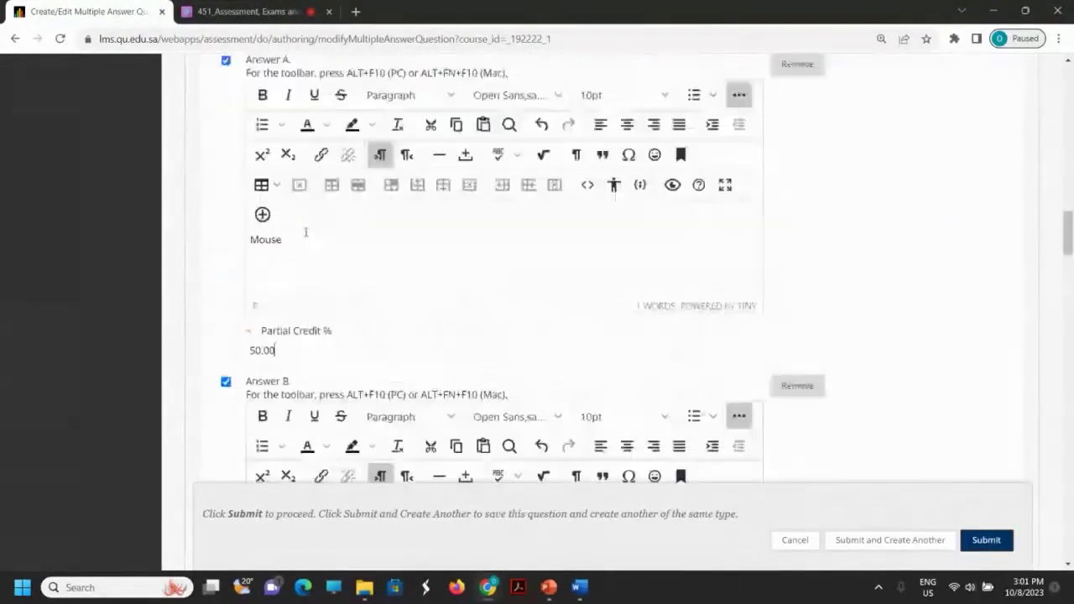
{"action": "scroll", "coordinate": [307, 237], "scroll_direction": "down", "scroll_amount": 3}
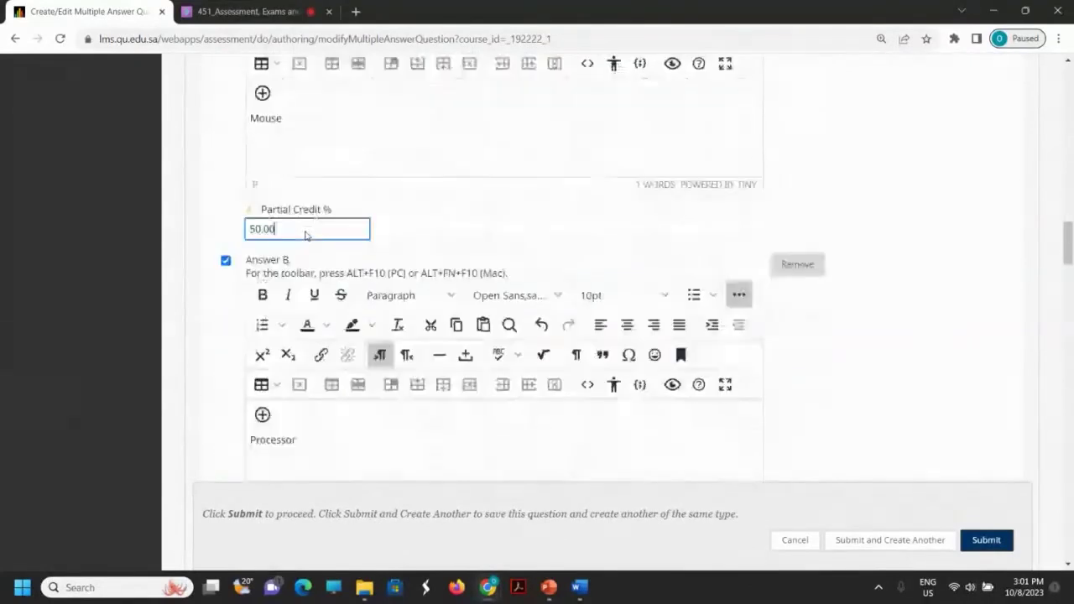
{"action": "key", "text": "BackSpace"}
{"action": "key", "text": "BackSpace"}
{"action": "key", "text": "BackSpace"}
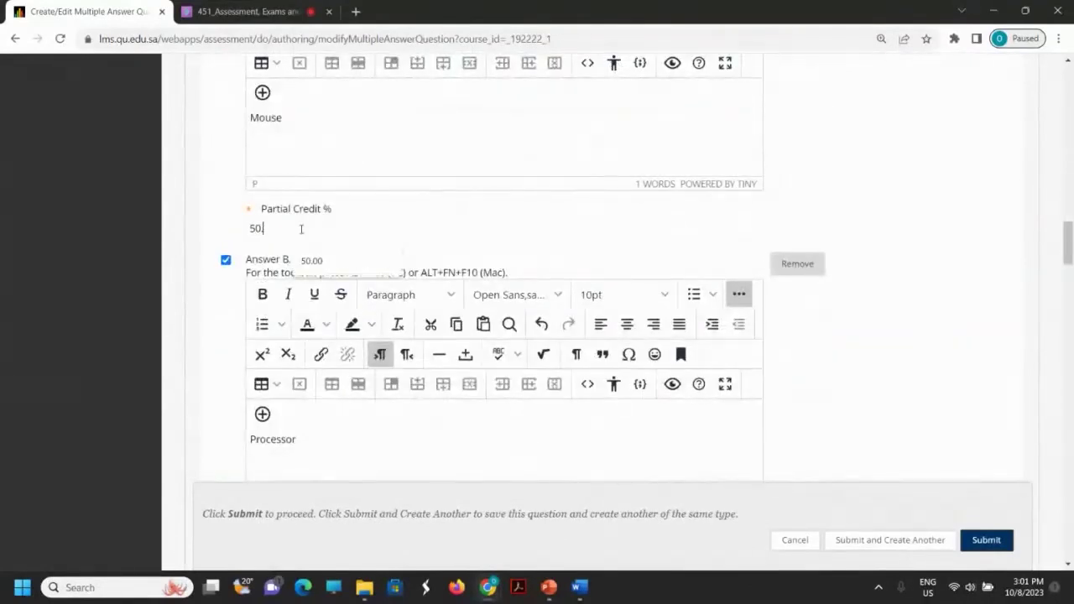
{"action": "key", "text": "BackSpace"}
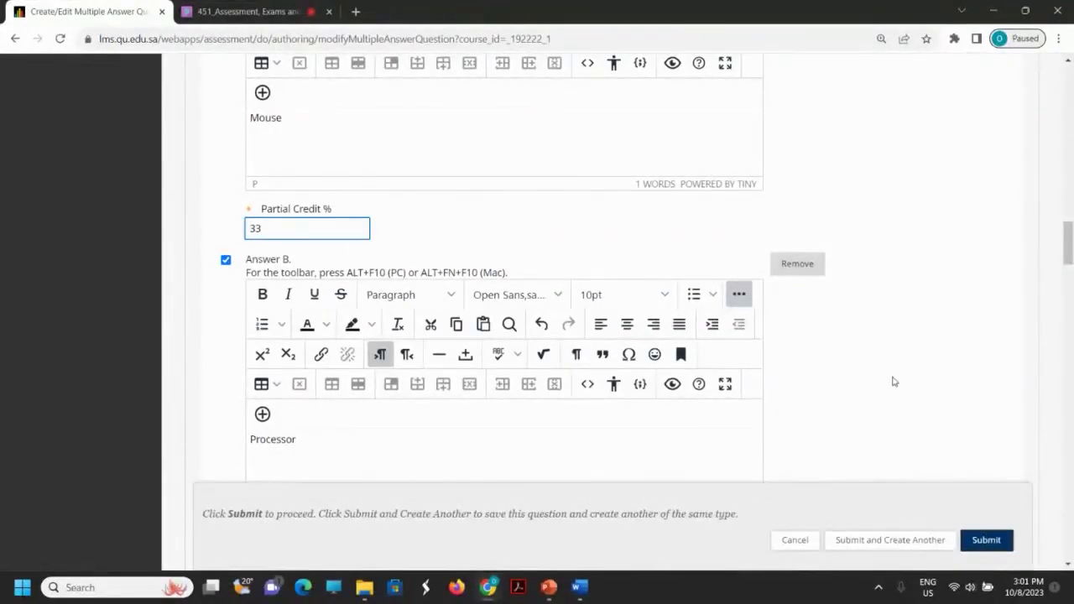
- Change the partial credit percentage of Answer B (Processor) and set that of Answer C (Windows 10) to 34
{"action": "scroll", "coordinate": [879, 362], "scroll_direction": "down", "scroll_amount": 3}
{"action": "scroll", "coordinate": [412, 336], "scroll_direction": "down", "scroll_amount": 1}
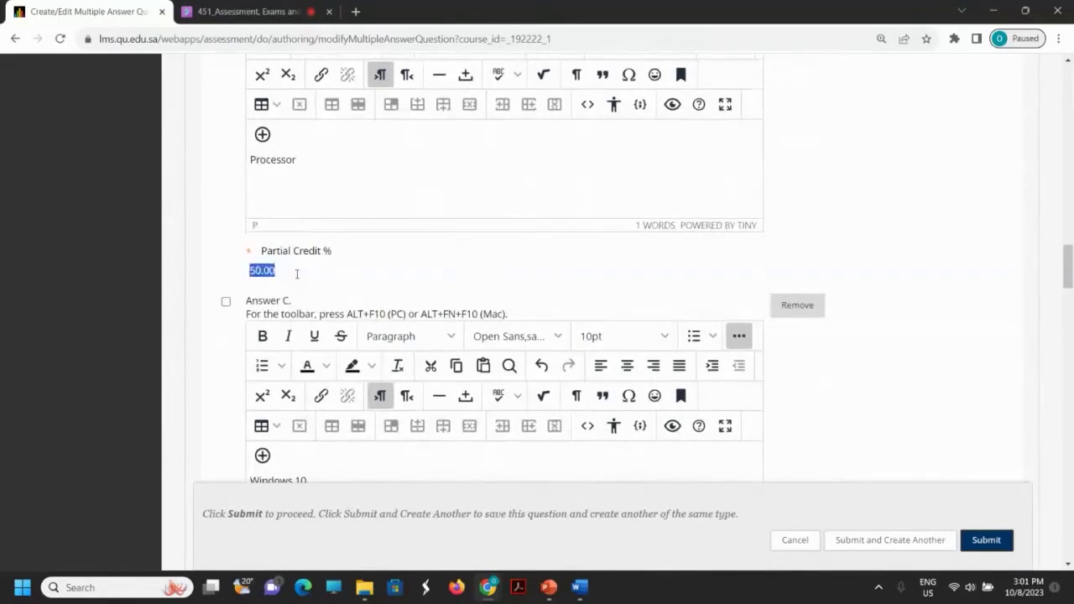
{"action": "left_click", "coordinate": [903, 350]}
{"action": "scroll", "coordinate": [891, 351], "scroll_direction": "down", "scroll_amount": 4}
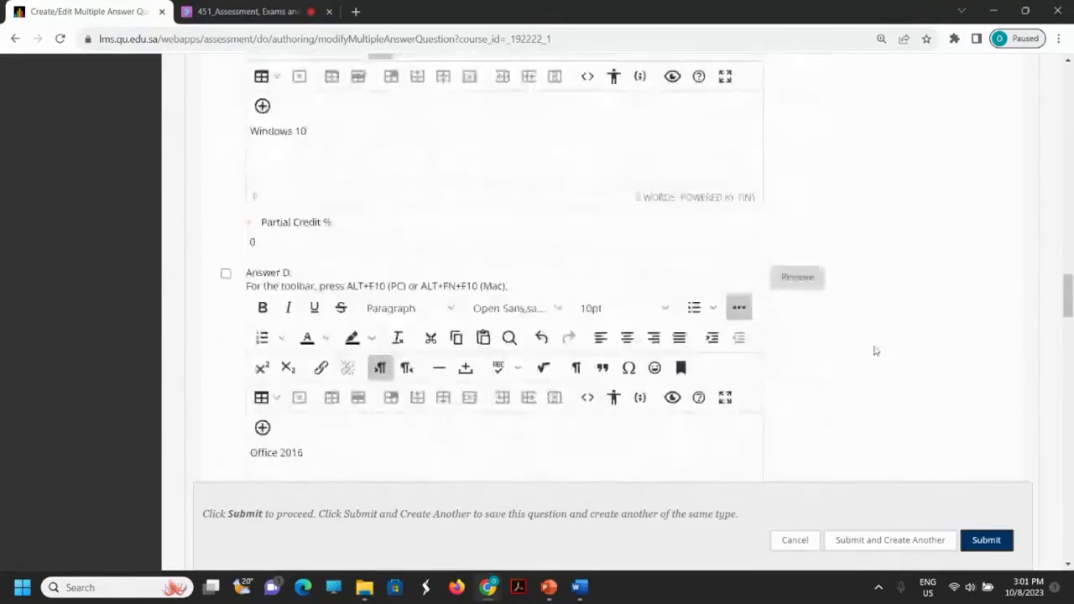
{"action": "left_click", "coordinate": [280, 243]}
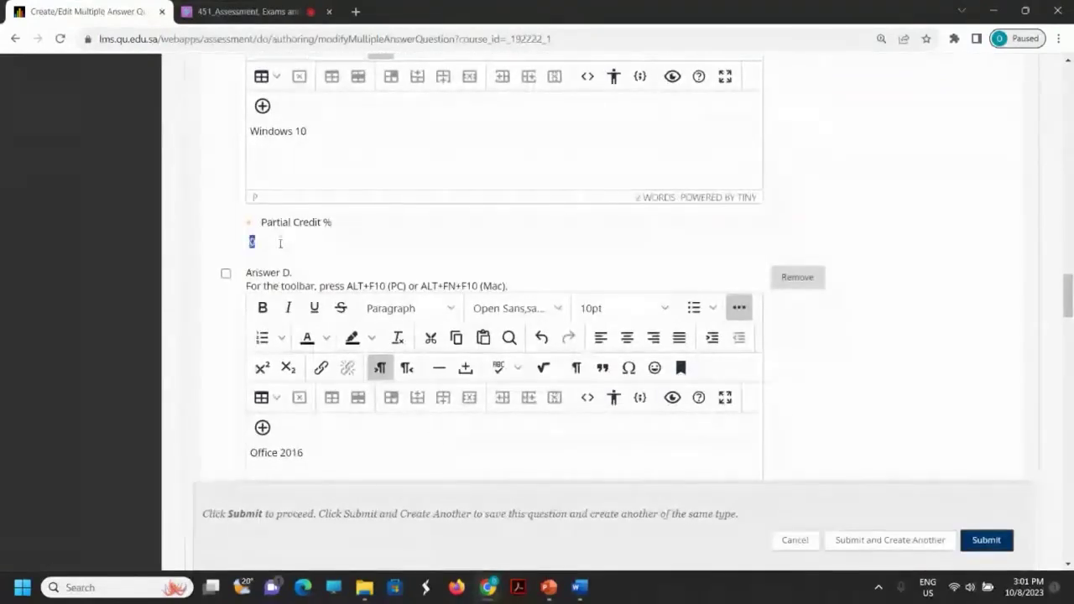
{"action": "type", "text": "34"}
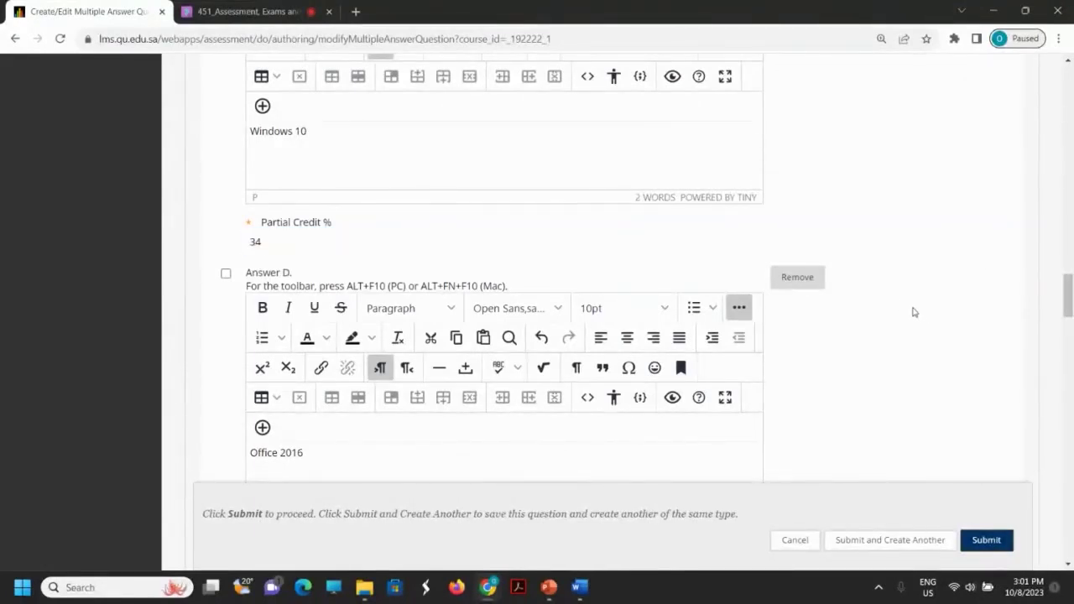
- Recalculate the partial credit percentages with only Answers A and B marked correct, and check the values
{"action": "scroll", "coordinate": [890, 298], "scroll_direction": "up", "scroll_amount": 12}
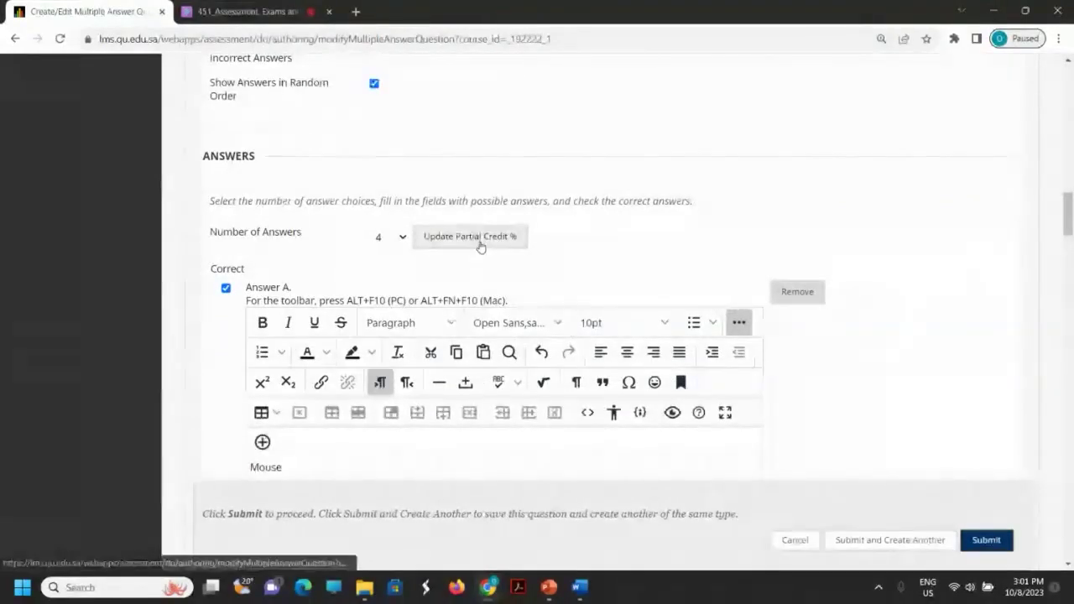
{"action": "scroll", "coordinate": [557, 260], "scroll_direction": "down", "scroll_amount": 3}
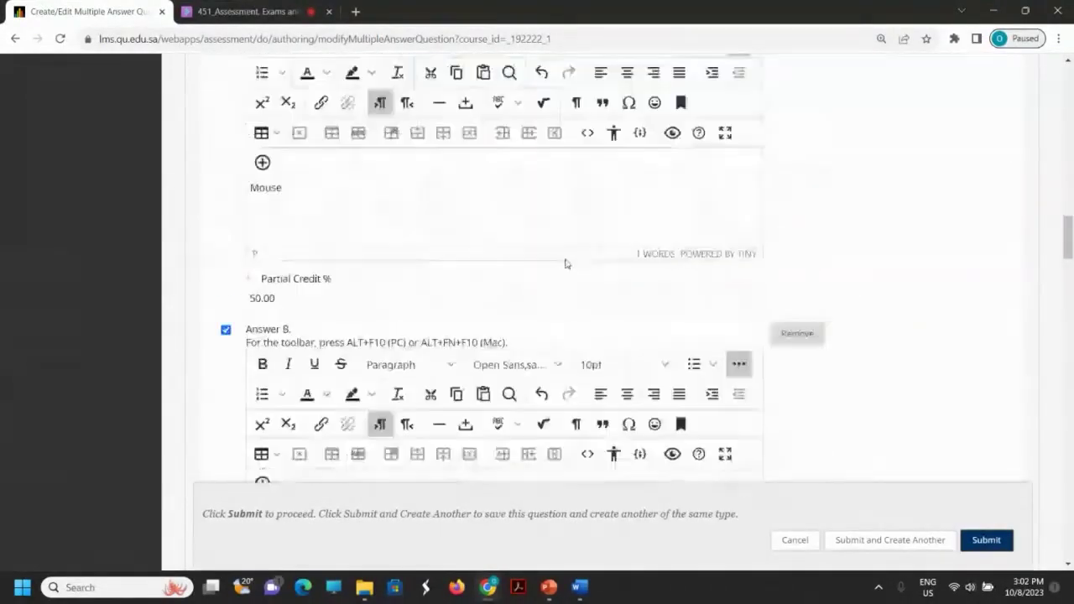
{"action": "scroll", "coordinate": [565, 264], "scroll_direction": "down", "scroll_amount": 3}
{"action": "scroll", "coordinate": [555, 251], "scroll_direction": "down", "scroll_amount": 5}
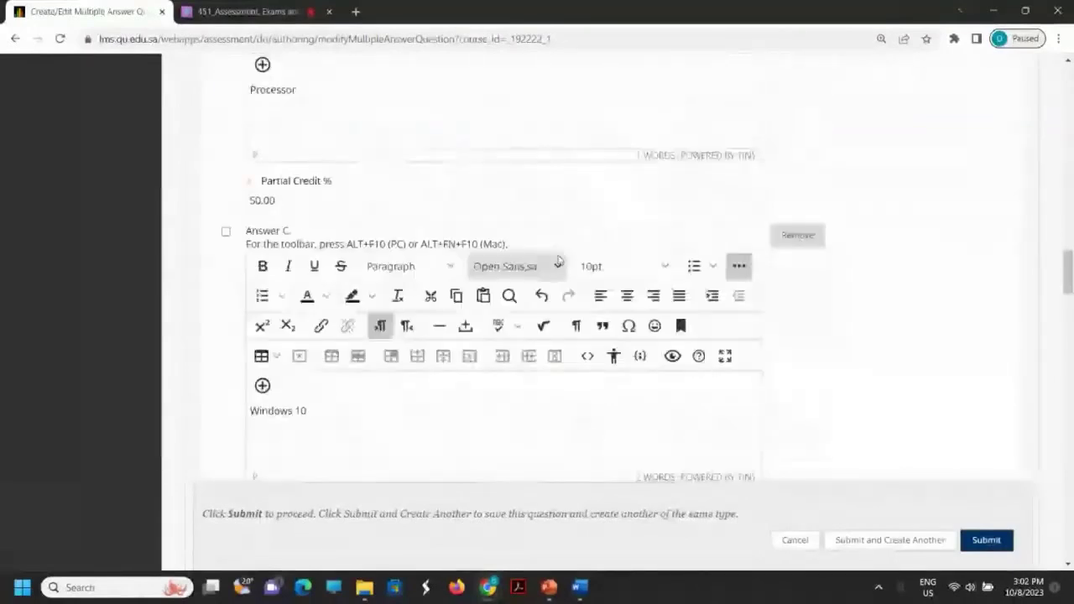
{"action": "scroll", "coordinate": [554, 260], "scroll_direction": "up", "scroll_amount": 8}
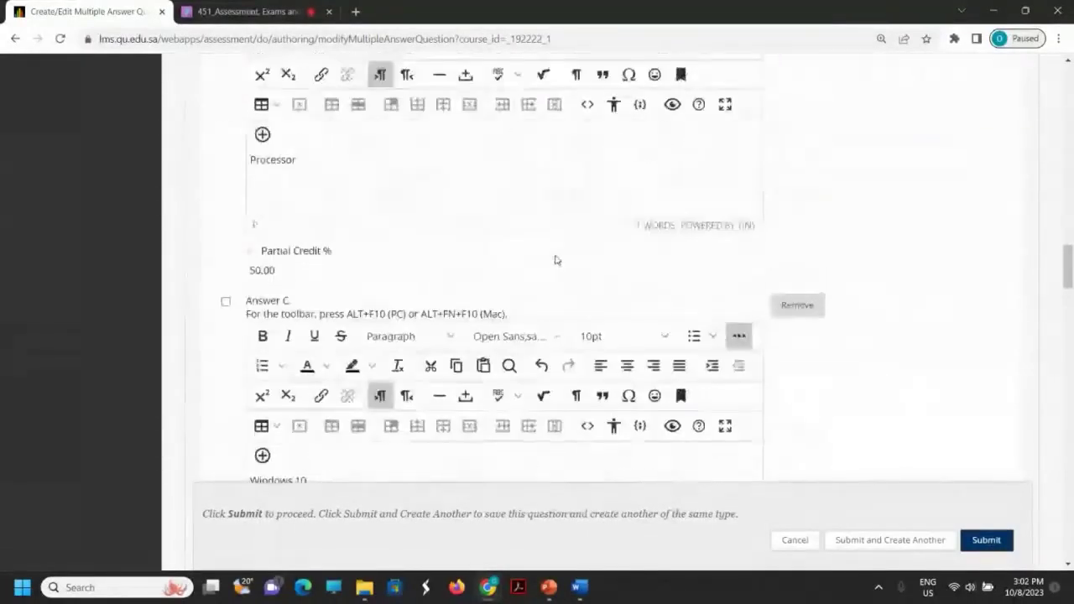
{"action": "scroll", "coordinate": [555, 260], "scroll_direction": "up", "scroll_amount": 1}
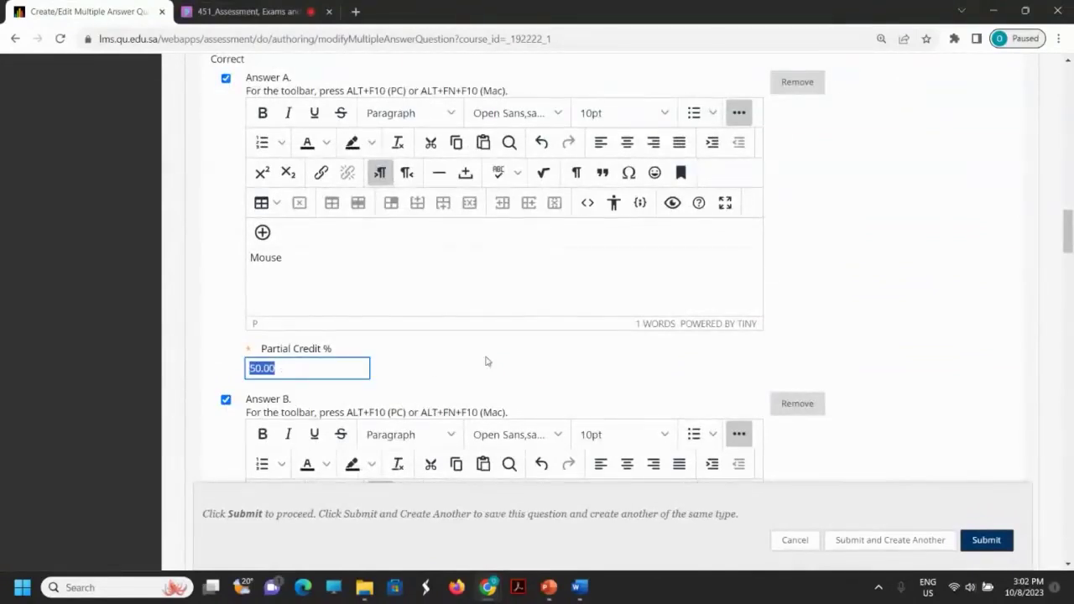
- Mark Answer C (Windows 10) as an additional correct answer and update the partial credit percentages
{"action": "left_click", "coordinate": [932, 357]}
{"action": "scroll", "coordinate": [908, 335], "scroll_direction": "down", "scroll_amount": 6}
{"action": "scroll", "coordinate": [899, 320], "scroll_direction": "down", "scroll_amount": 2}
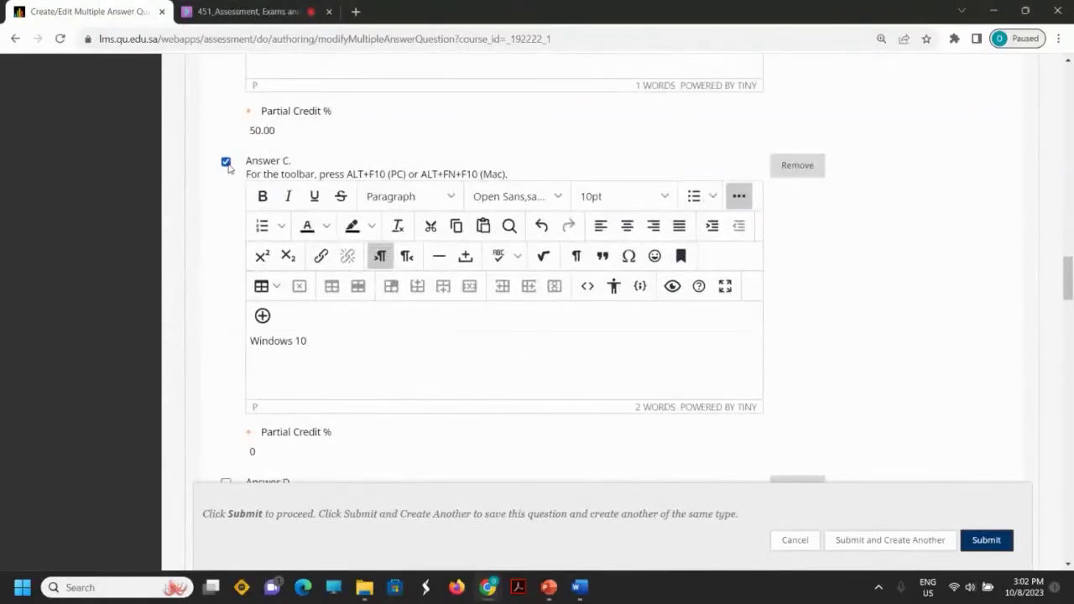
{"action": "scroll", "coordinate": [478, 285], "scroll_direction": "up", "scroll_amount": 7}
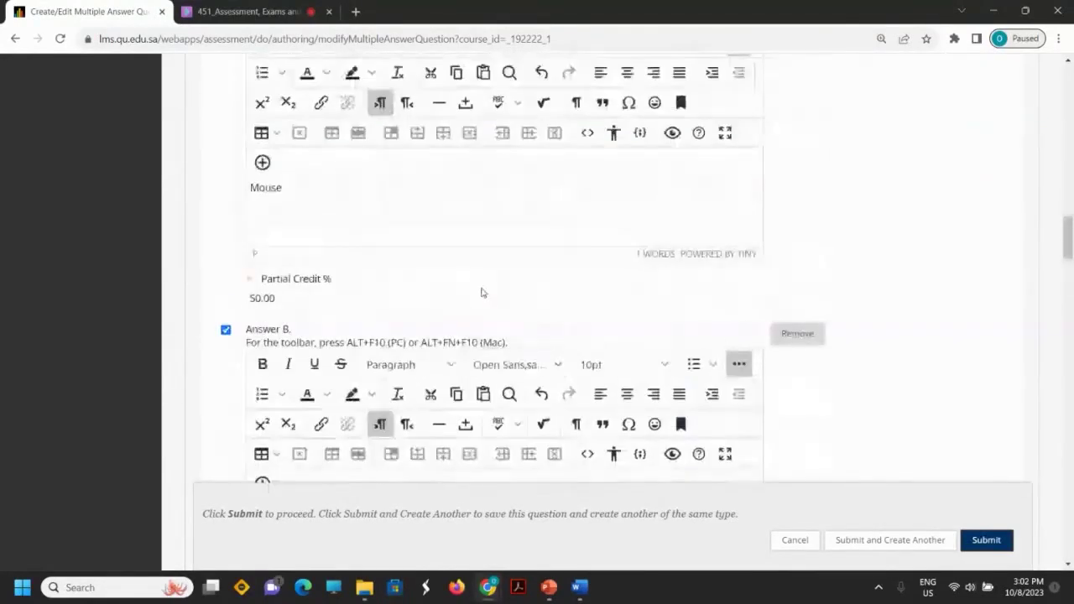
{"action": "scroll", "coordinate": [481, 290], "scroll_direction": "up", "scroll_amount": 2}
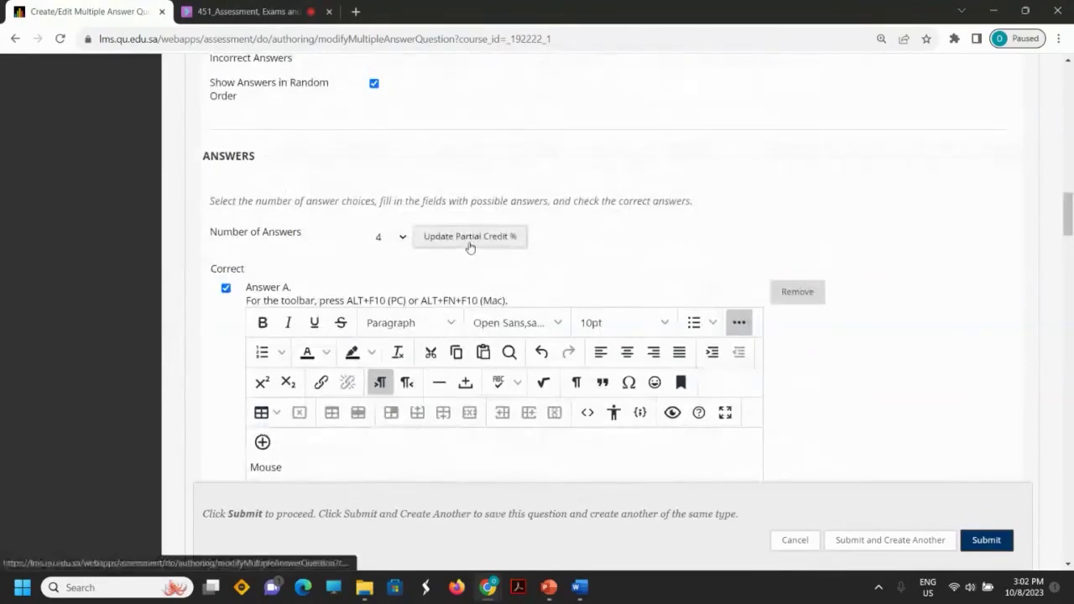
- Review how the partial credit is distributed across Answers A, B and C
{"action": "scroll", "coordinate": [875, 371], "scroll_direction": "down", "scroll_amount": 4}
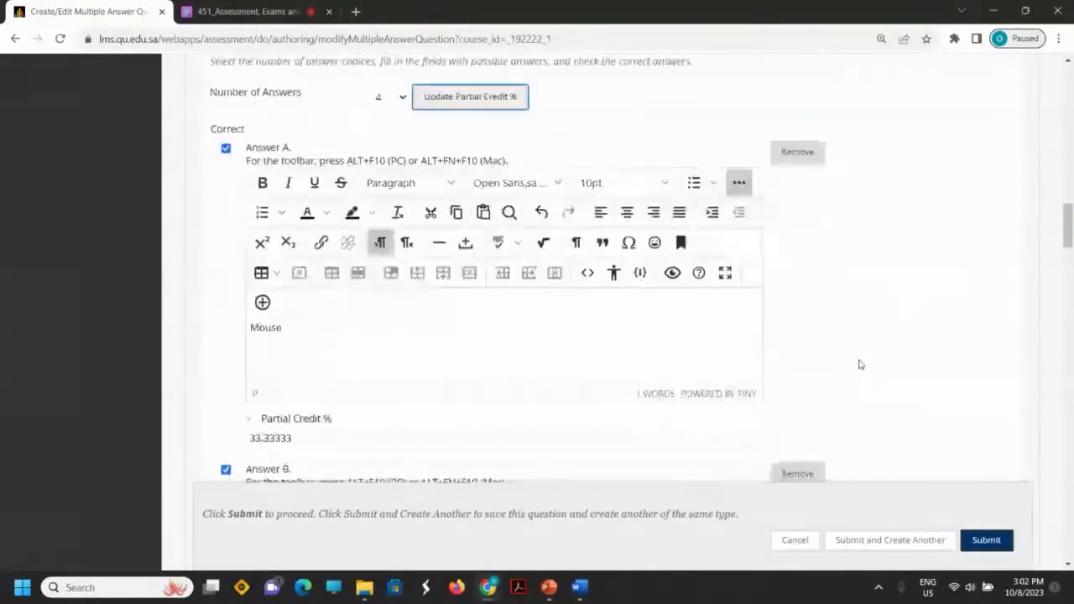
{"action": "scroll", "coordinate": [856, 364], "scroll_direction": "down", "scroll_amount": 2}
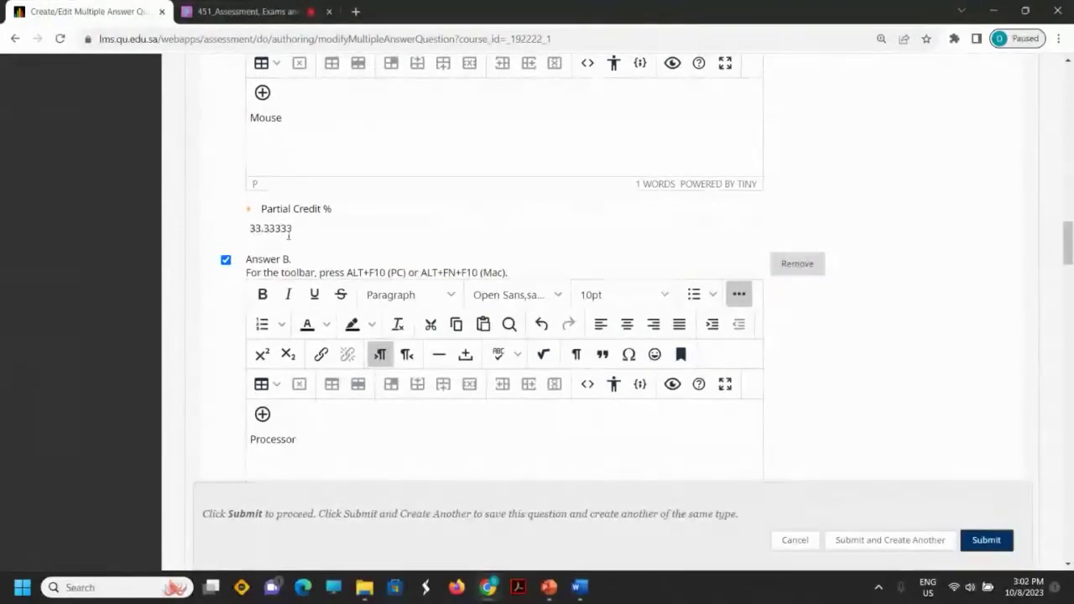
{"action": "scroll", "coordinate": [313, 235], "scroll_direction": "down", "scroll_amount": 4}
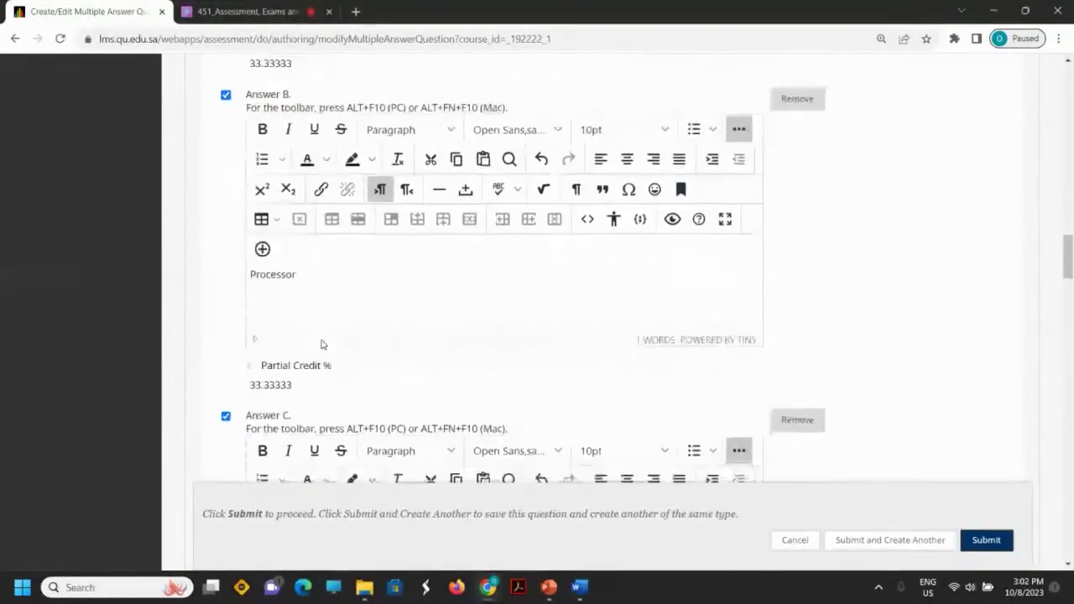
{"action": "scroll", "coordinate": [310, 338], "scroll_direction": "down", "scroll_amount": 4}
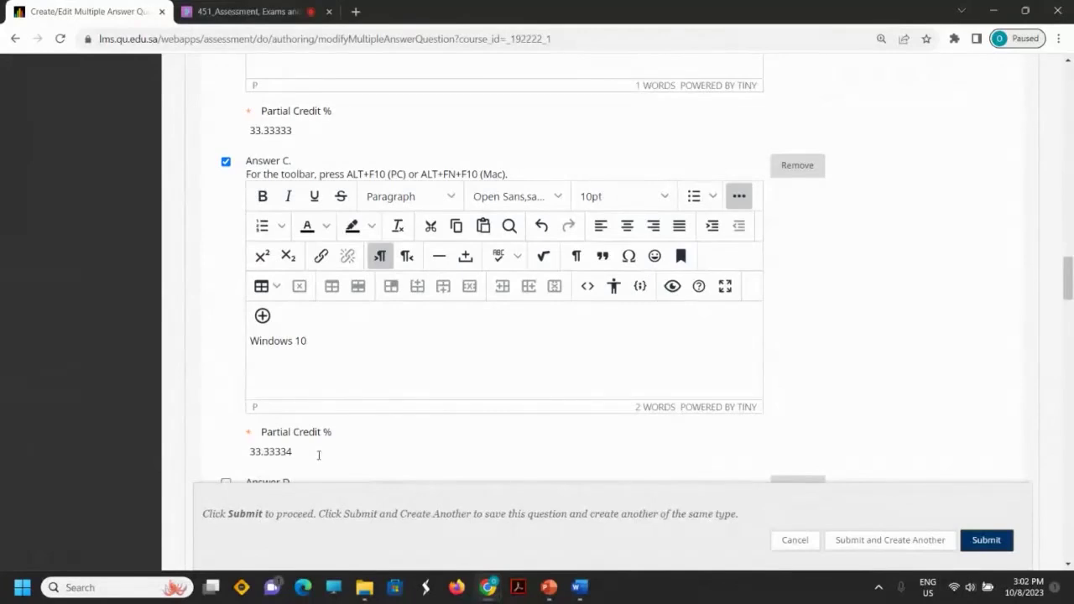
{"action": "scroll", "coordinate": [316, 449], "scroll_direction": "up", "scroll_amount": 5}
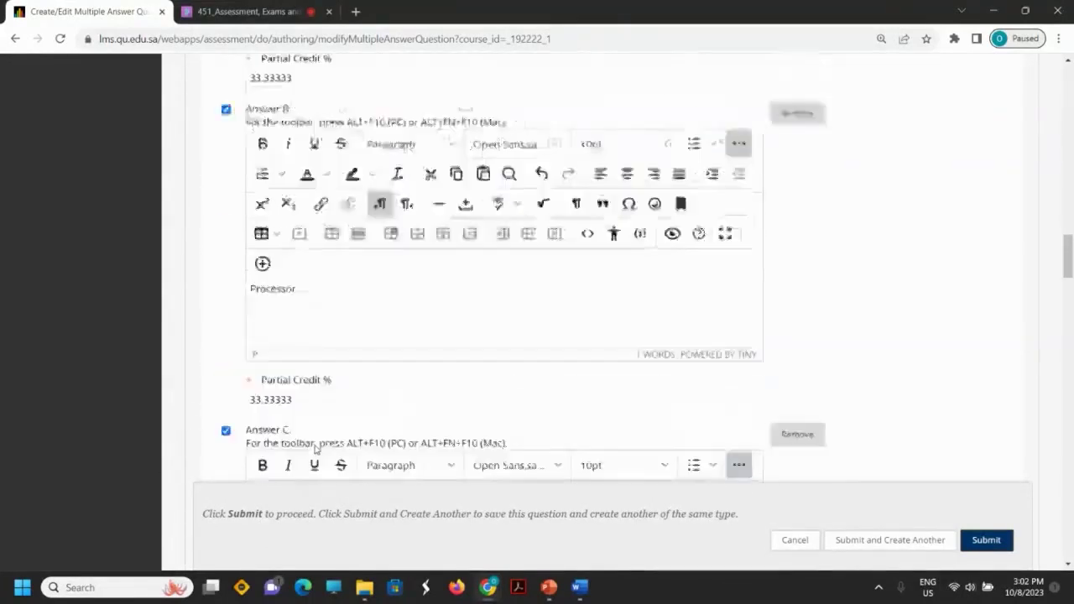
{"action": "scroll", "coordinate": [316, 448], "scroll_direction": "down", "scroll_amount": 8}
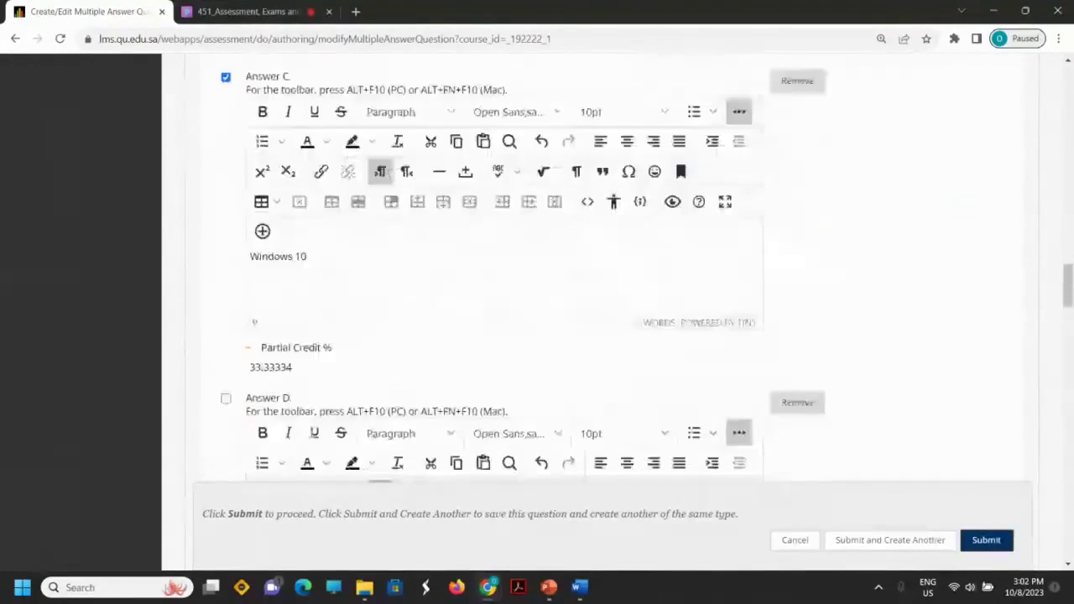
{"action": "scroll", "coordinate": [311, 431], "scroll_direction": "up", "scroll_amount": 3}
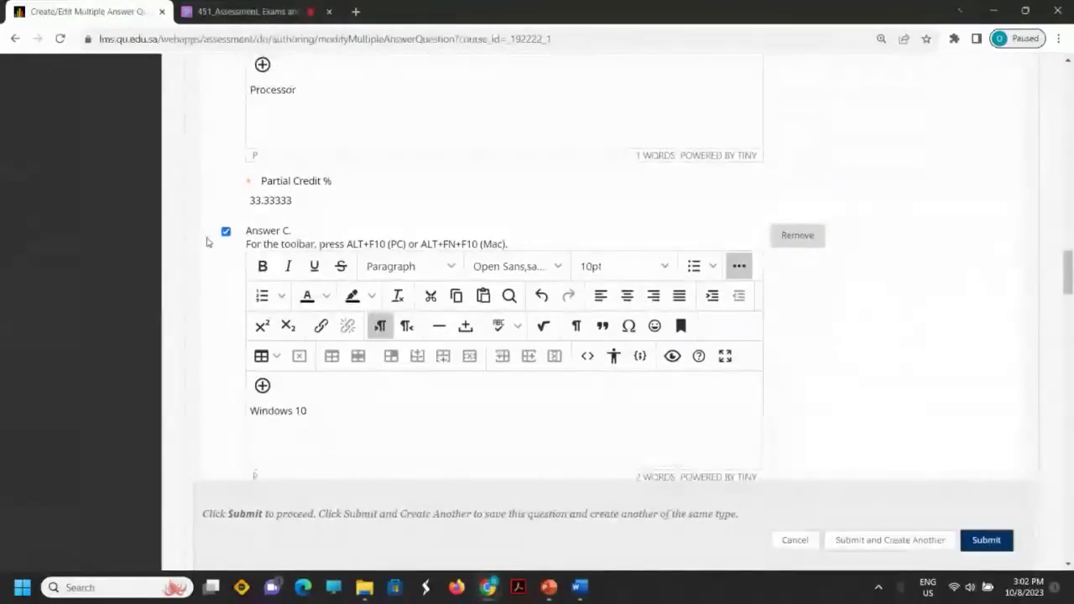
- Unmark Answer C (Windows 10) as a correct answer and update the partial credit percentages
{"action": "left_click", "coordinate": [226, 231]}
{"action": "scroll", "coordinate": [524, 269], "scroll_direction": "up", "scroll_amount": 8}
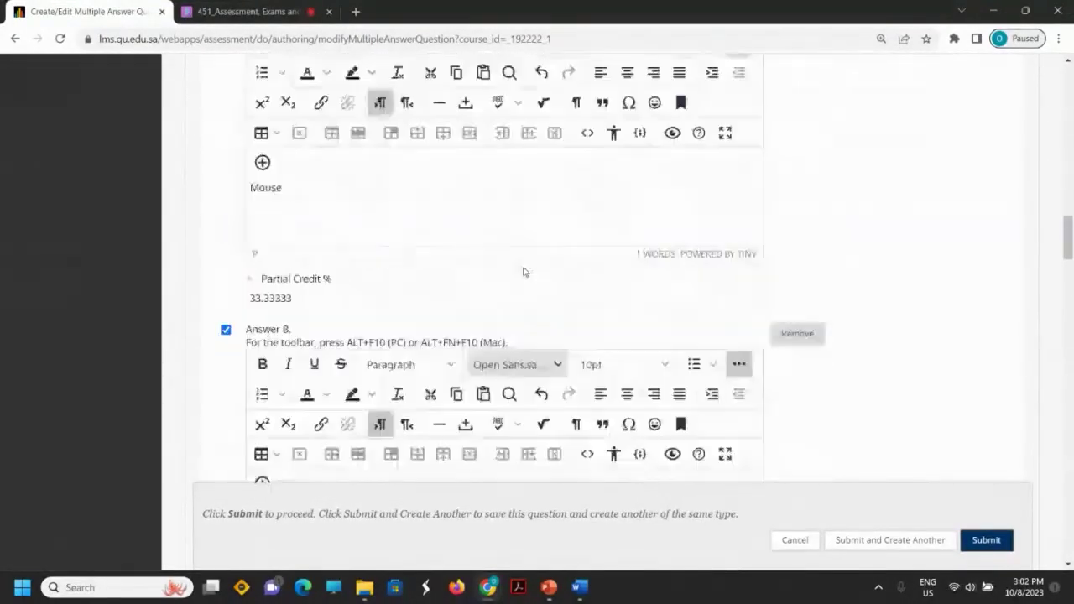
{"action": "left_click", "coordinate": [475, 166]}
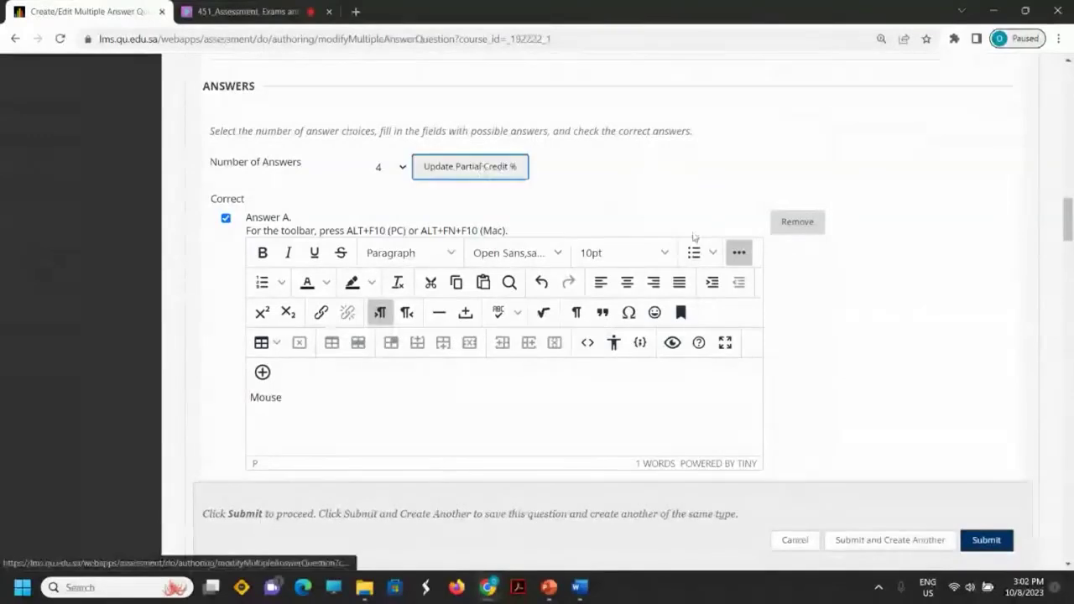
- Check the partial credit percentages of the answers and submit the Multiple Answer question to the test
{"action": "scroll", "coordinate": [882, 342], "scroll_direction": "down", "scroll_amount": 6}
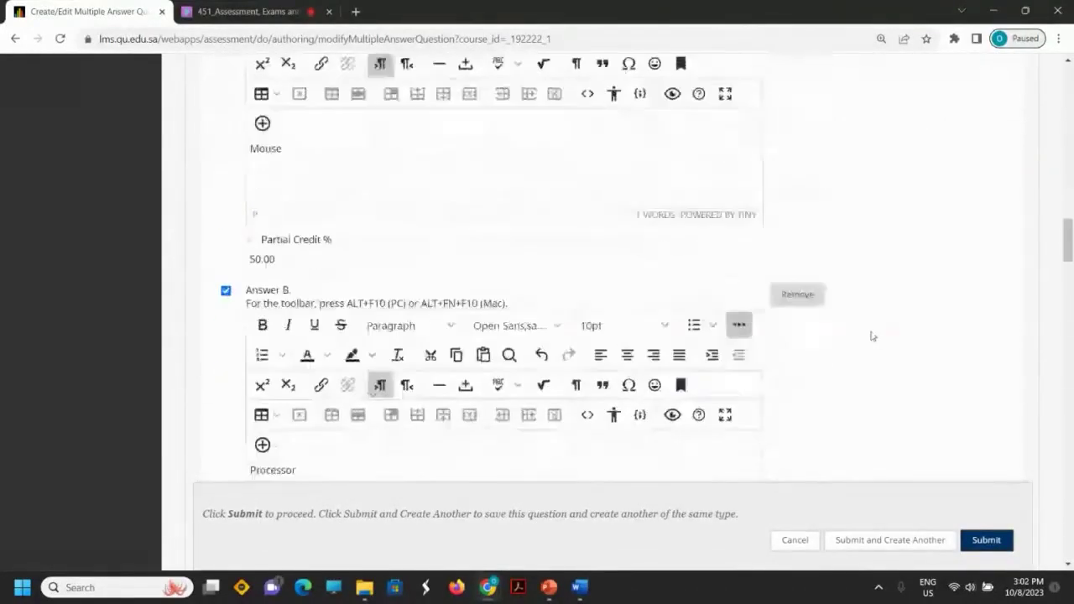
{"action": "scroll", "coordinate": [870, 335], "scroll_direction": "down", "scroll_amount": 3}
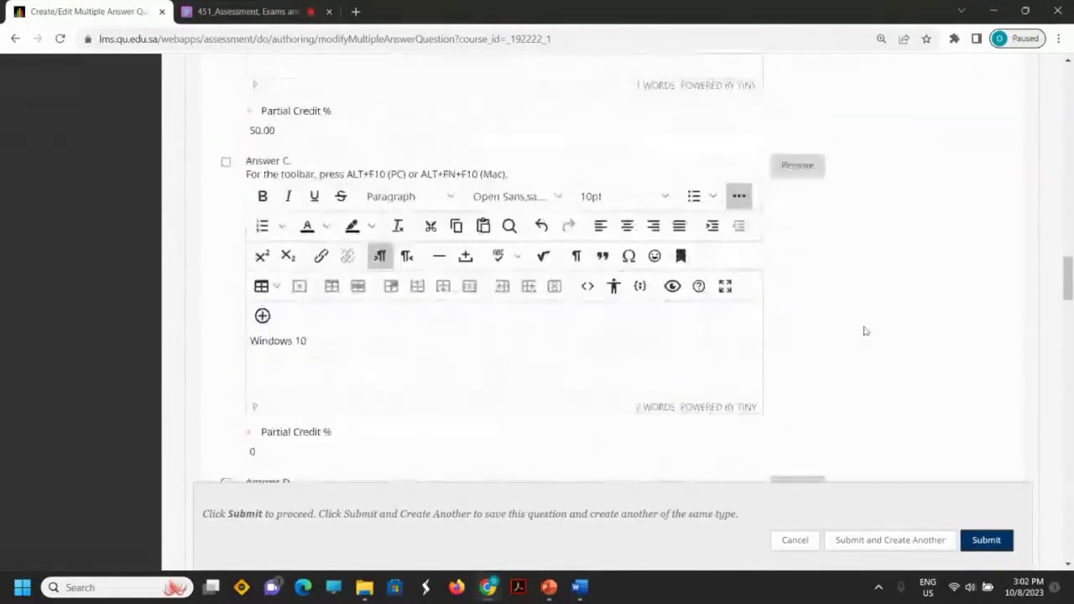
{"action": "scroll", "coordinate": [865, 330], "scroll_direction": "down", "scroll_amount": 5}
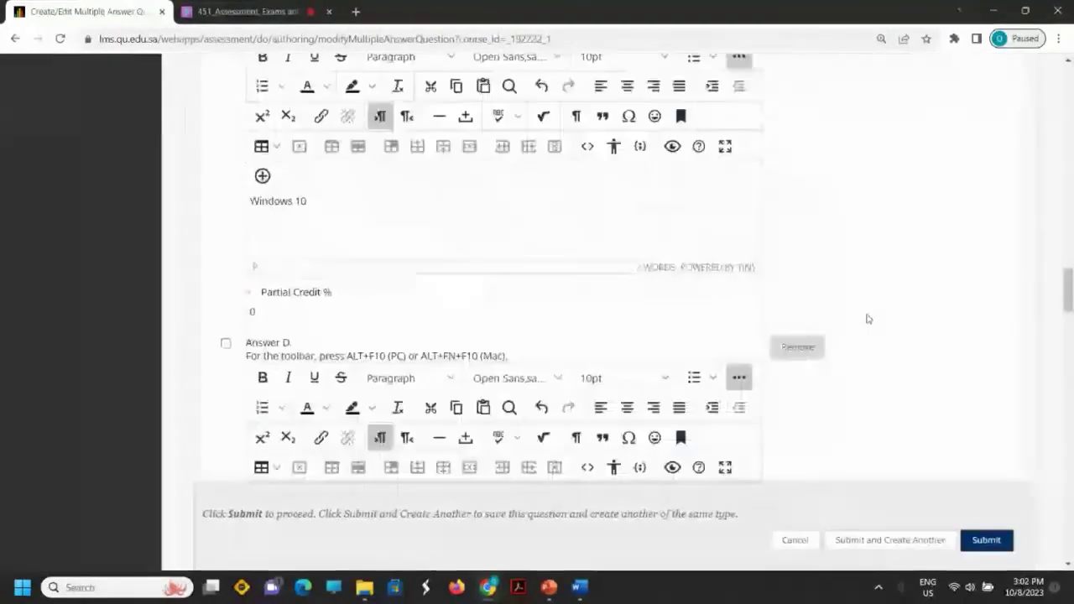
{"action": "left_click", "coordinate": [987, 541]}
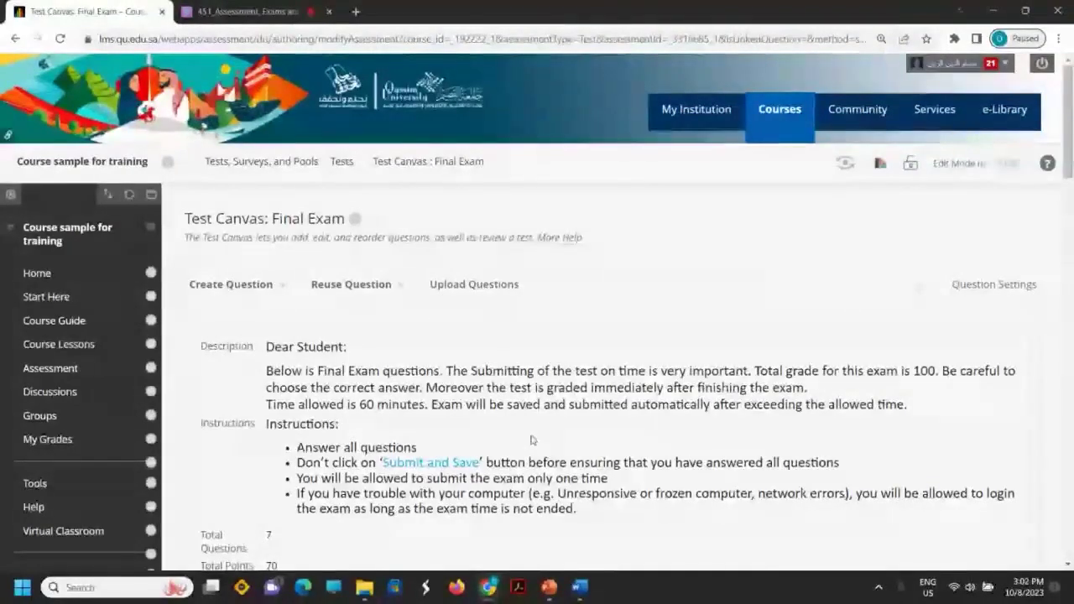
- Review the Final Exam test canvas, checking the question and point totals and each question's answers through the new computer hardware question
{"action": "scroll", "coordinate": [529, 444], "scroll_direction": "down", "scroll_amount": 2}
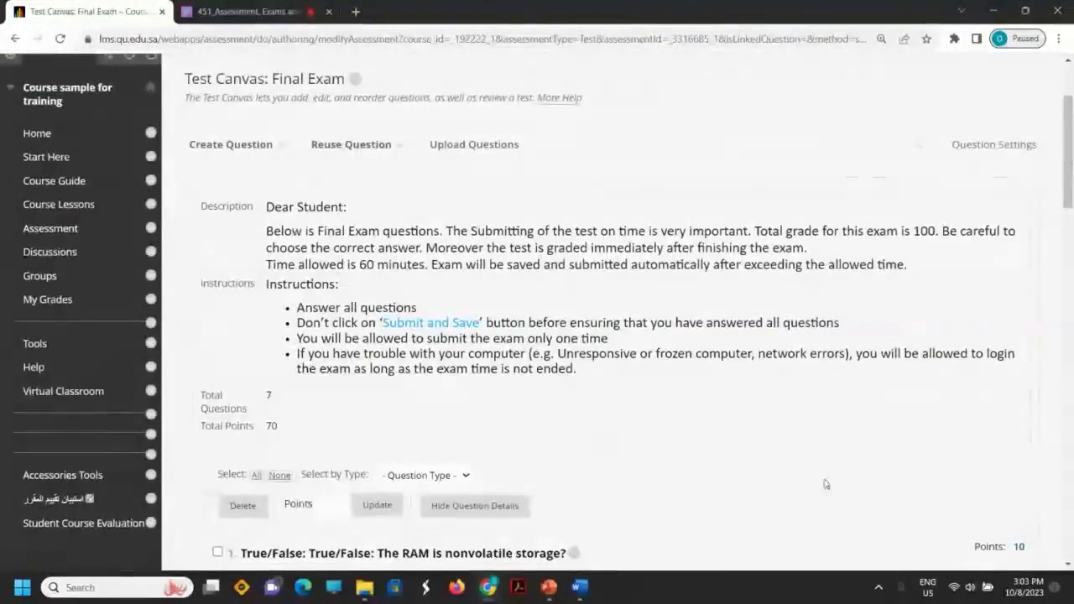
{"action": "mouse_move", "coordinate": [1029, 592]}
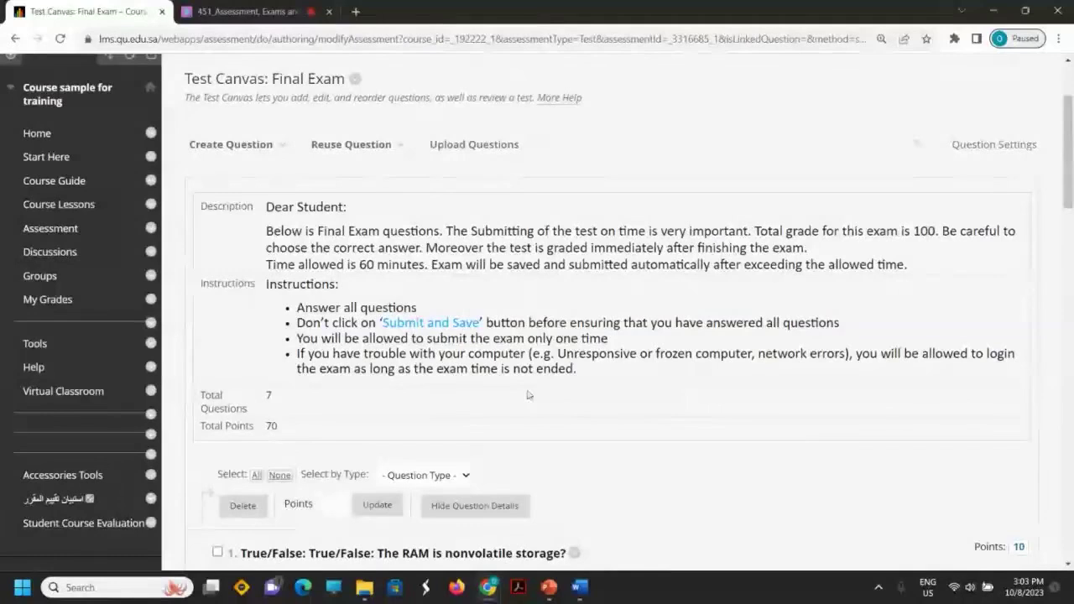
{"action": "scroll", "coordinate": [528, 395], "scroll_direction": "down", "scroll_amount": 3}
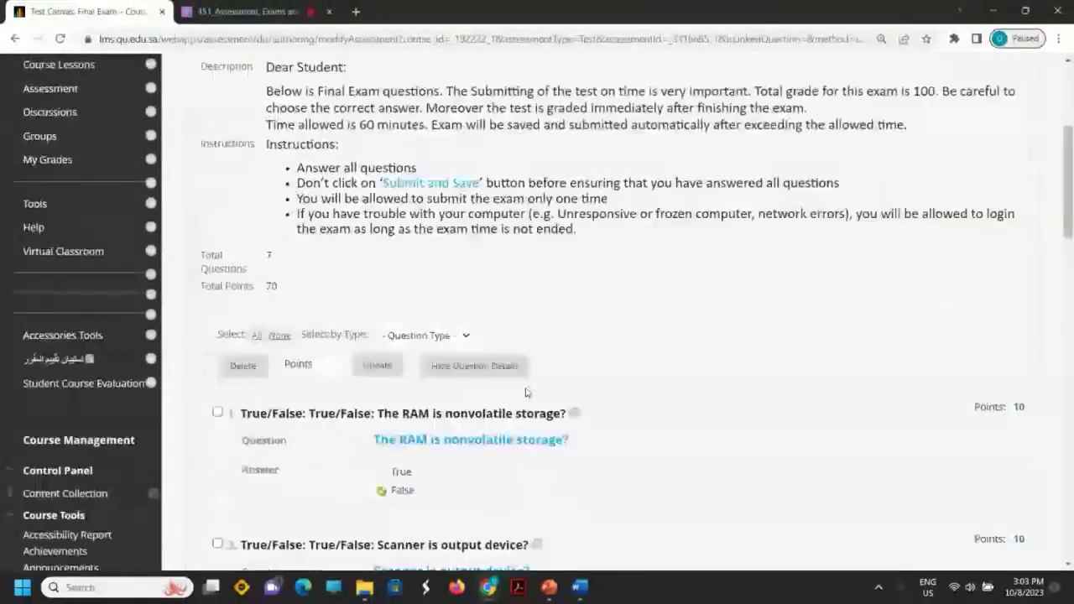
{"action": "scroll", "coordinate": [526, 392], "scroll_direction": "down", "scroll_amount": 2}
{"action": "scroll", "coordinate": [522, 390], "scroll_direction": "up", "scroll_amount": 4}
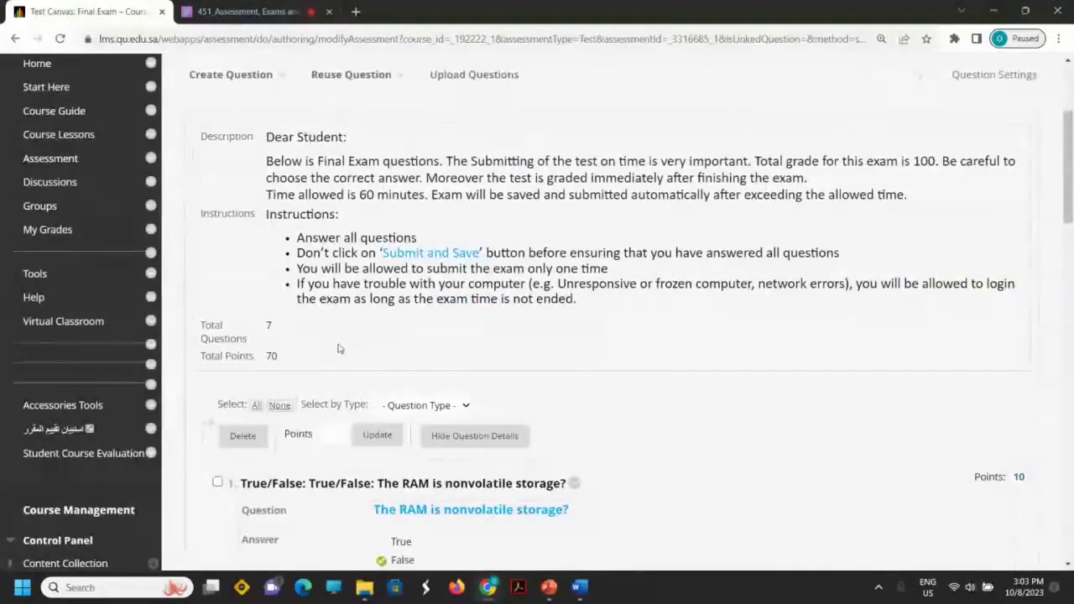
{"action": "scroll", "coordinate": [338, 348], "scroll_direction": "down", "scroll_amount": 11}
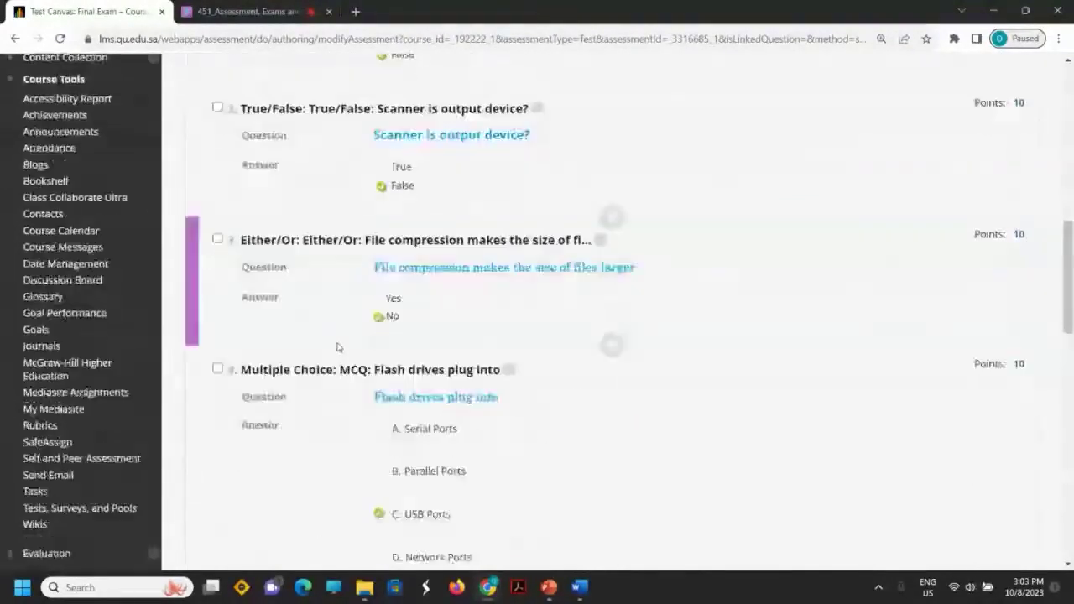
{"action": "scroll", "coordinate": [336, 343], "scroll_direction": "down", "scroll_amount": 8}
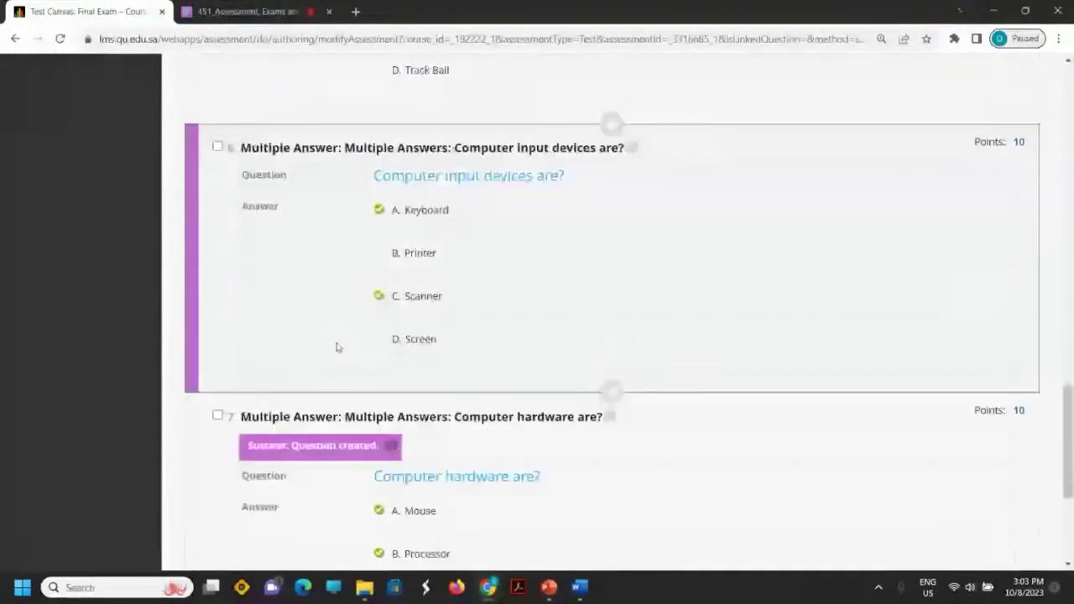
{"action": "scroll", "coordinate": [336, 348], "scroll_direction": "down", "scroll_amount": 1}
{"action": "scroll", "coordinate": [336, 347], "scroll_direction": "down", "scroll_amount": 1}
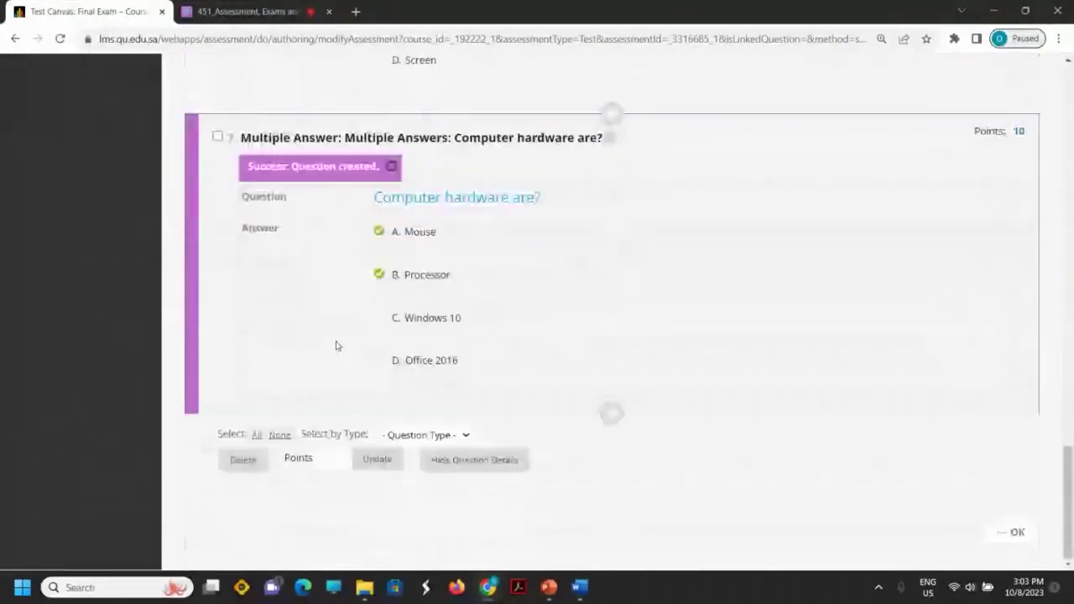